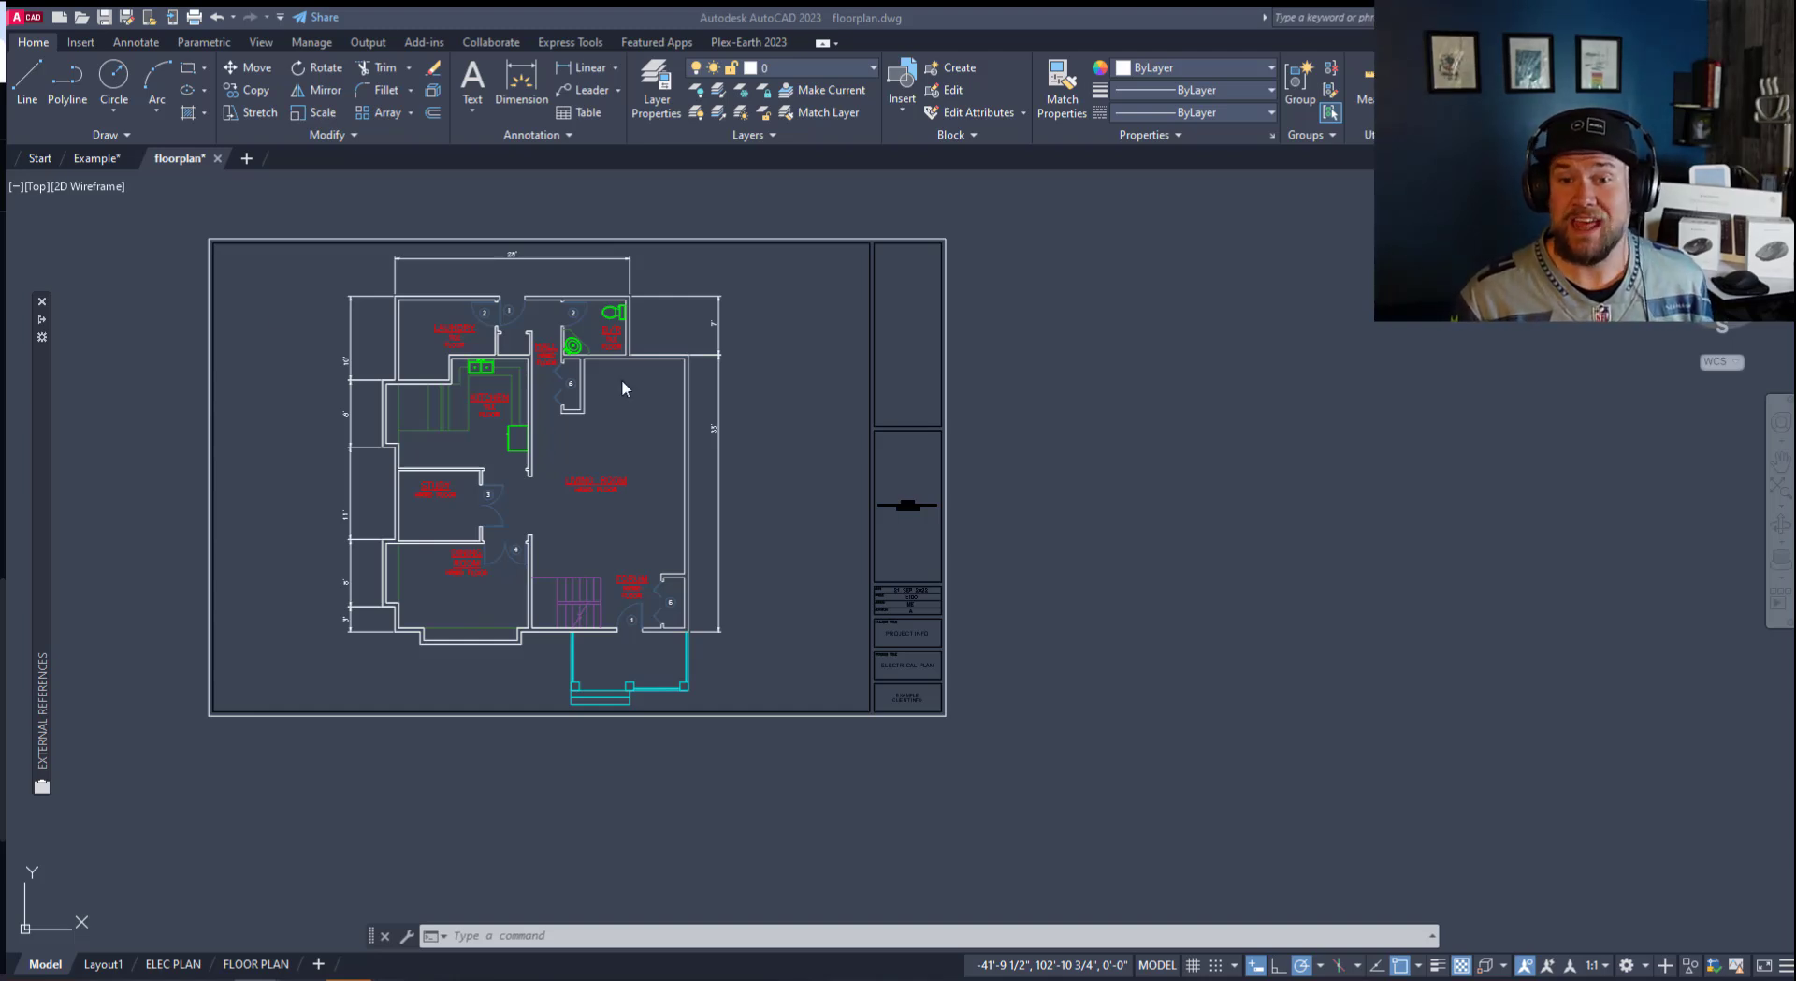
Pan around the bordered floor plan to inspect the title block reference.
mouse_move(834, 469)
middle_down()
mouse_move(890, 469)
mouse_move(978, 593)
middle_up()
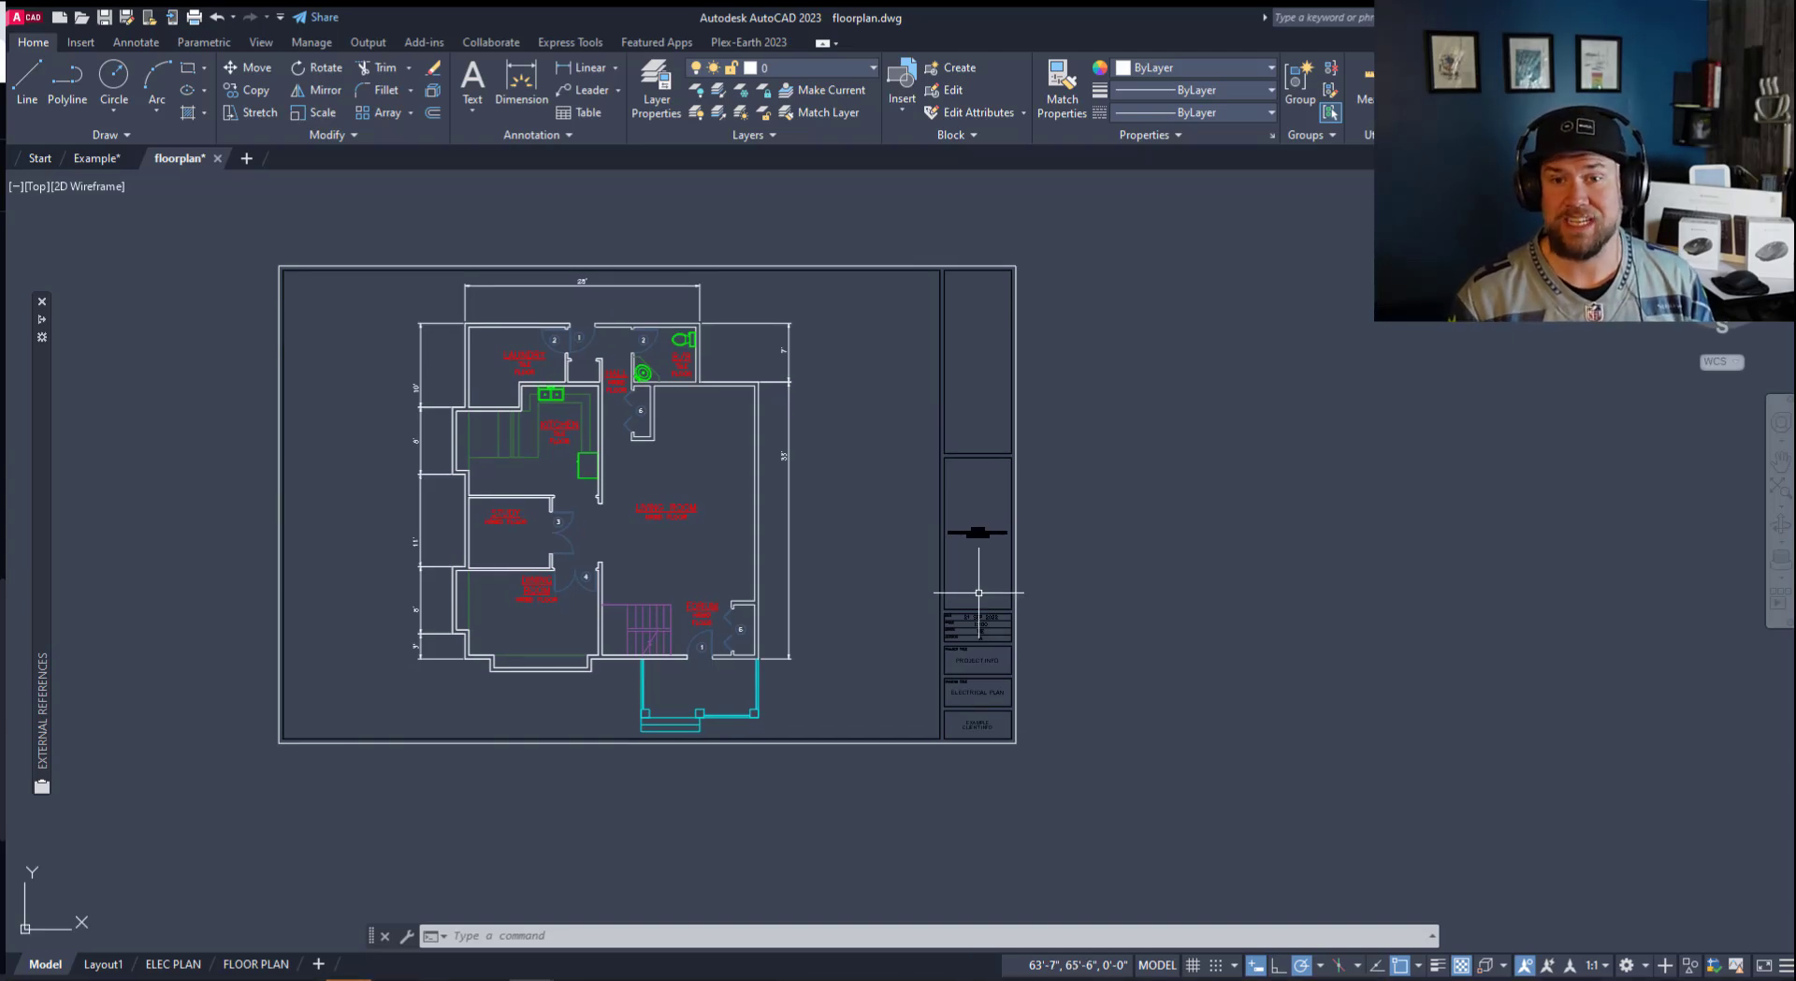
middle_drag(870, 553, 850, 515)
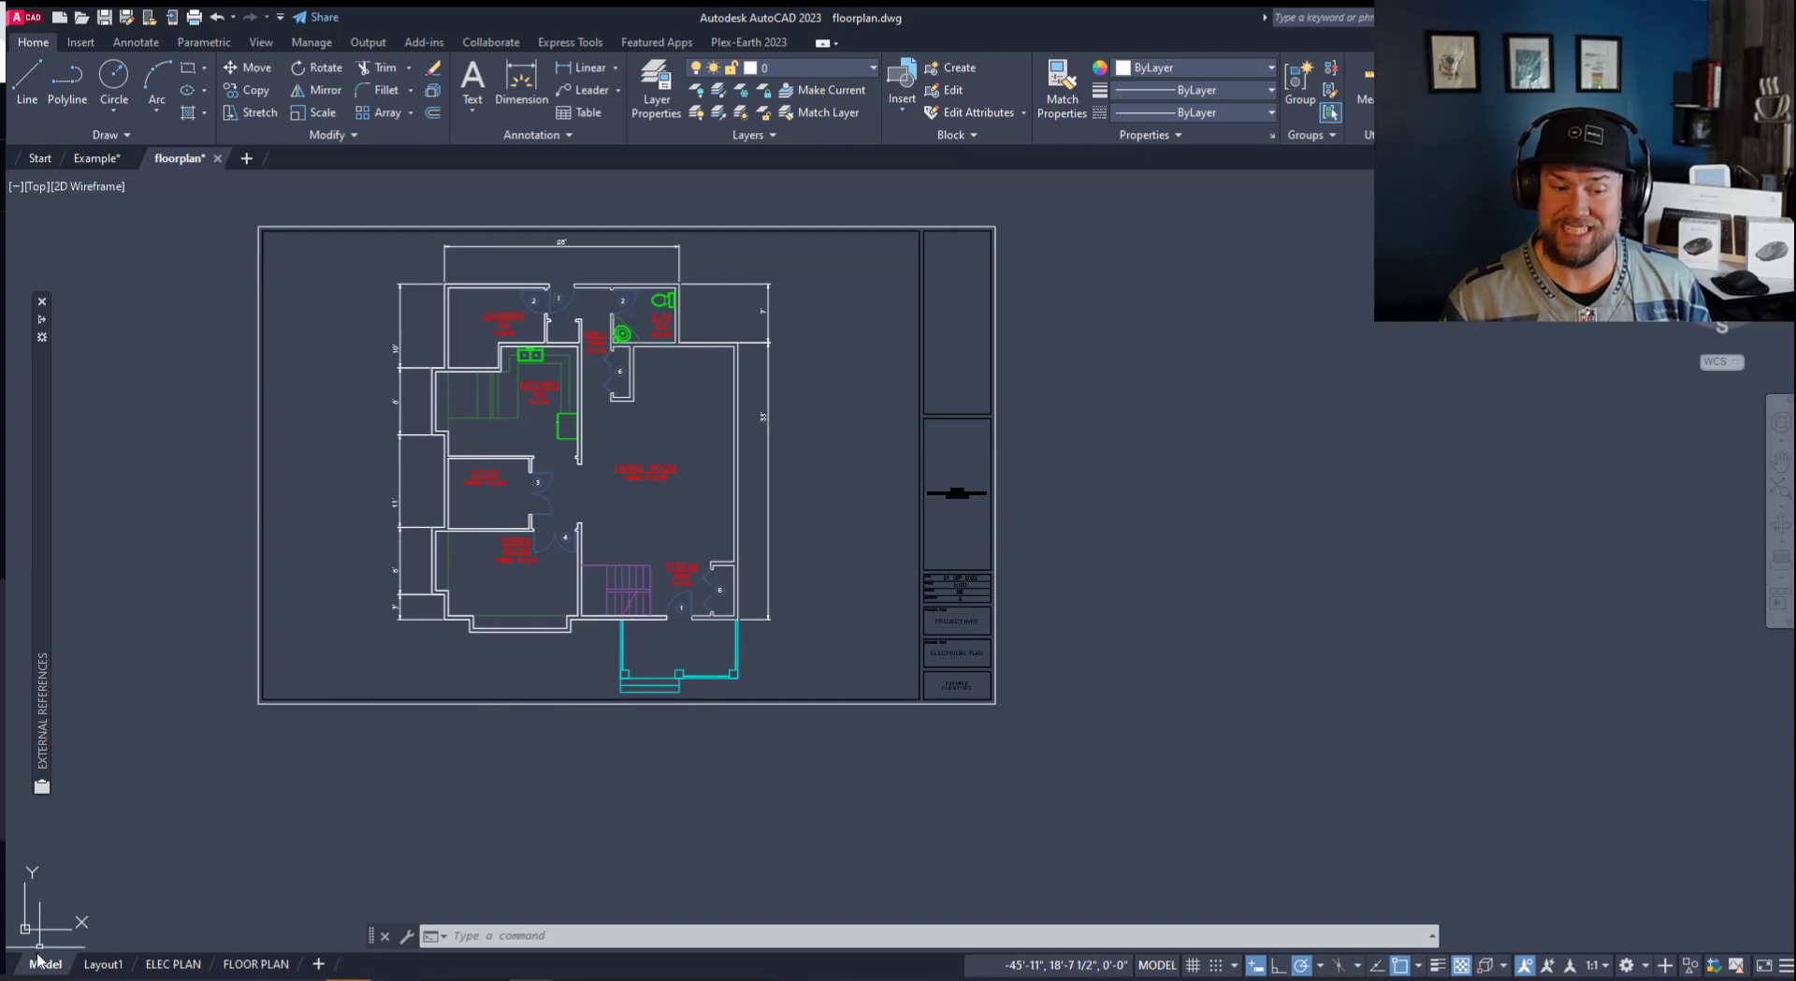
middle_drag(672, 645, 717, 698)
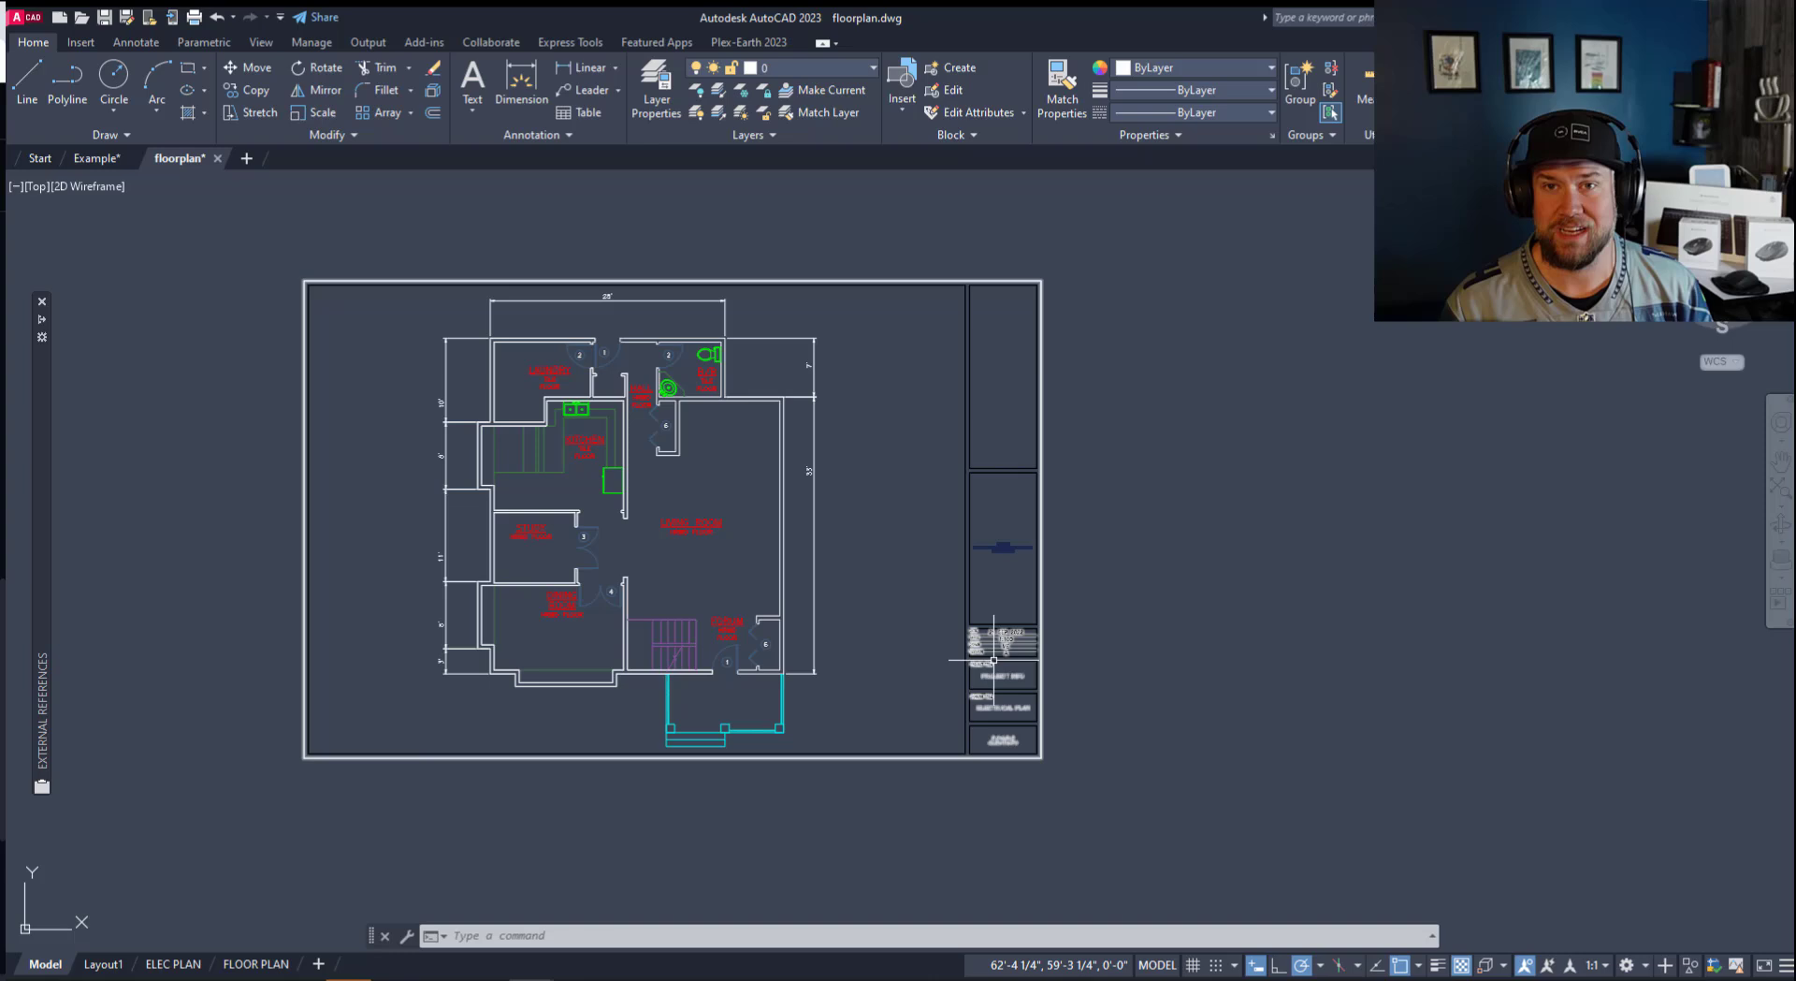
mouse_move(993, 660)
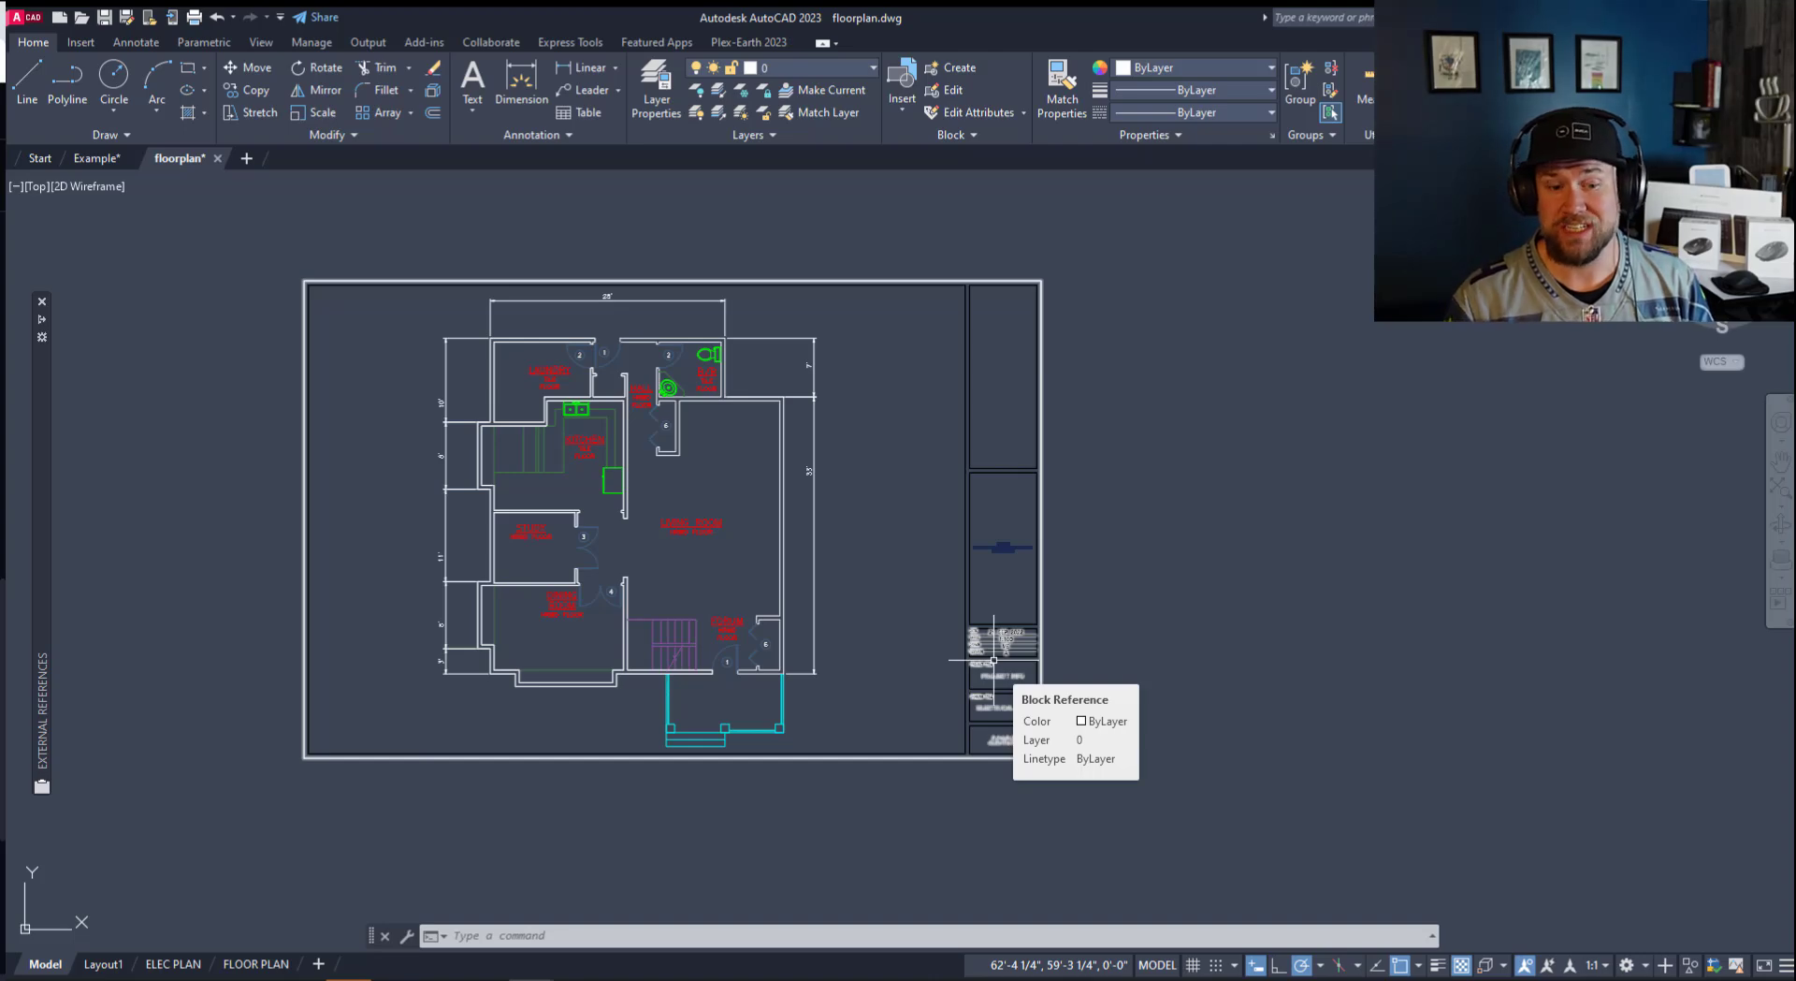
Switch to the FLOOR PLAN layout and pan and zoom around its title block.
click(256, 962)
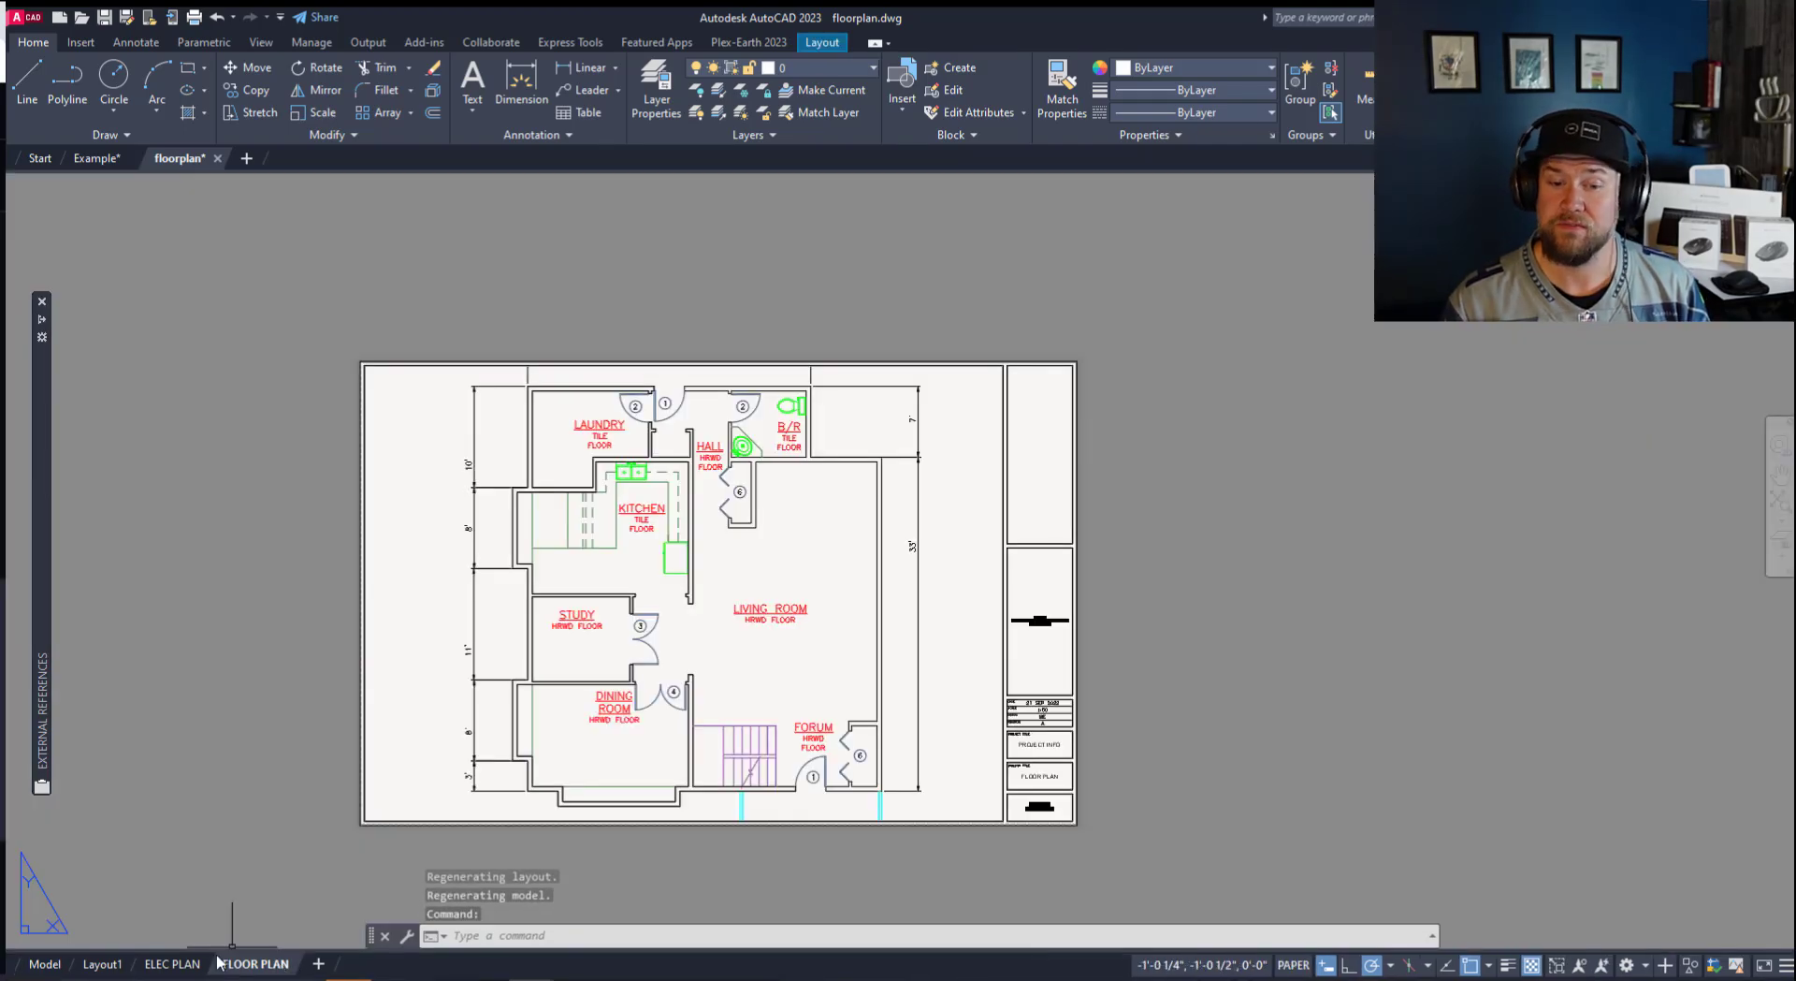
middle_drag(700, 823, 600, 730)
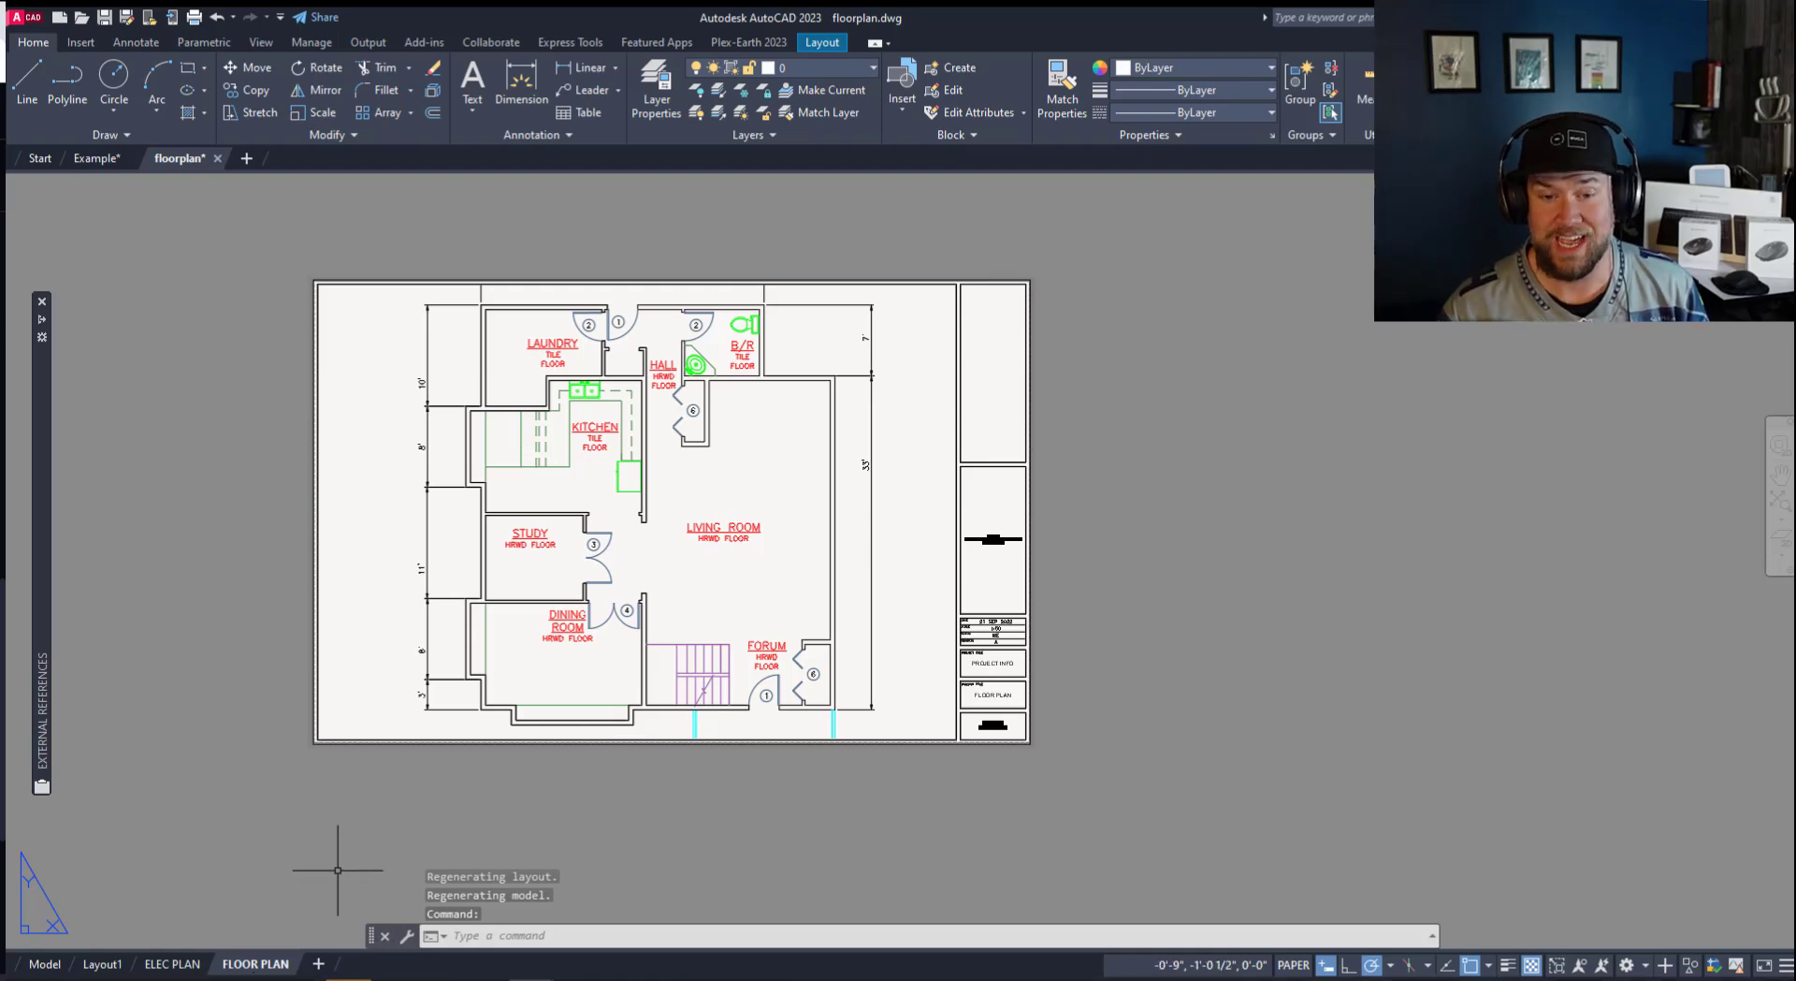
middle_drag(774, 730, 780, 793)
scroll(972, 816, up, 4)
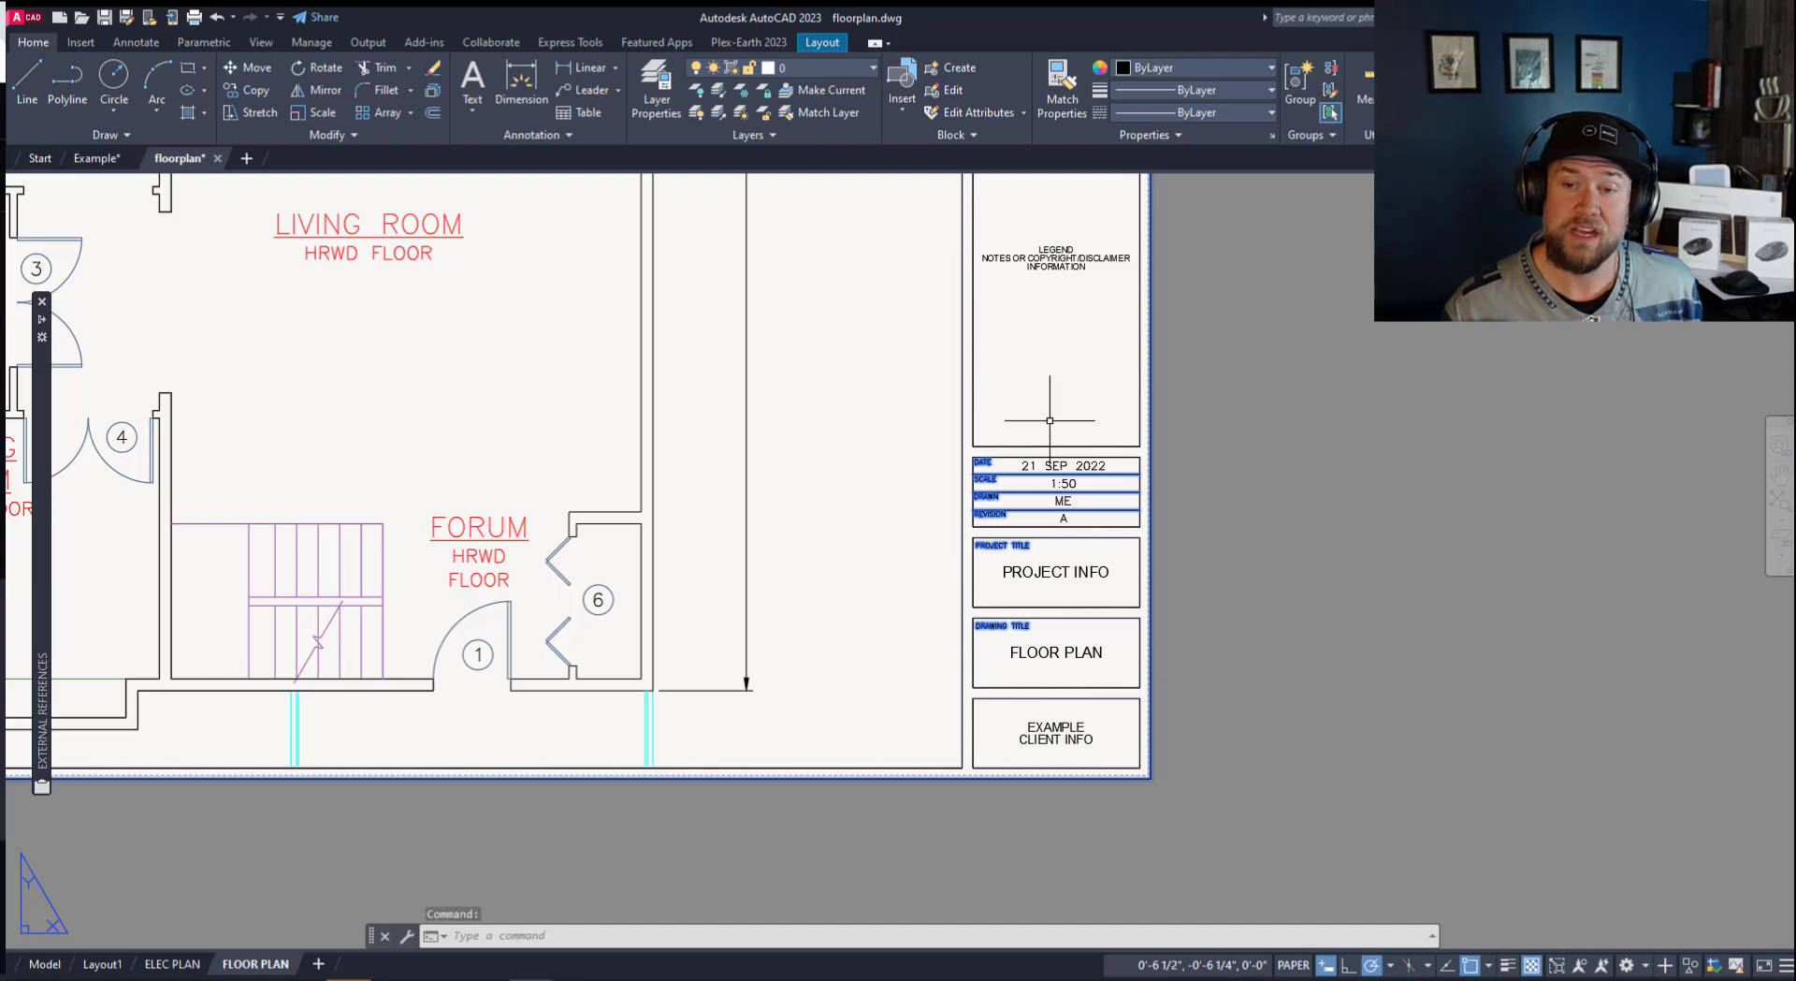
scroll(1051, 401, down, 4)
middle_drag(931, 390, 983, 442)
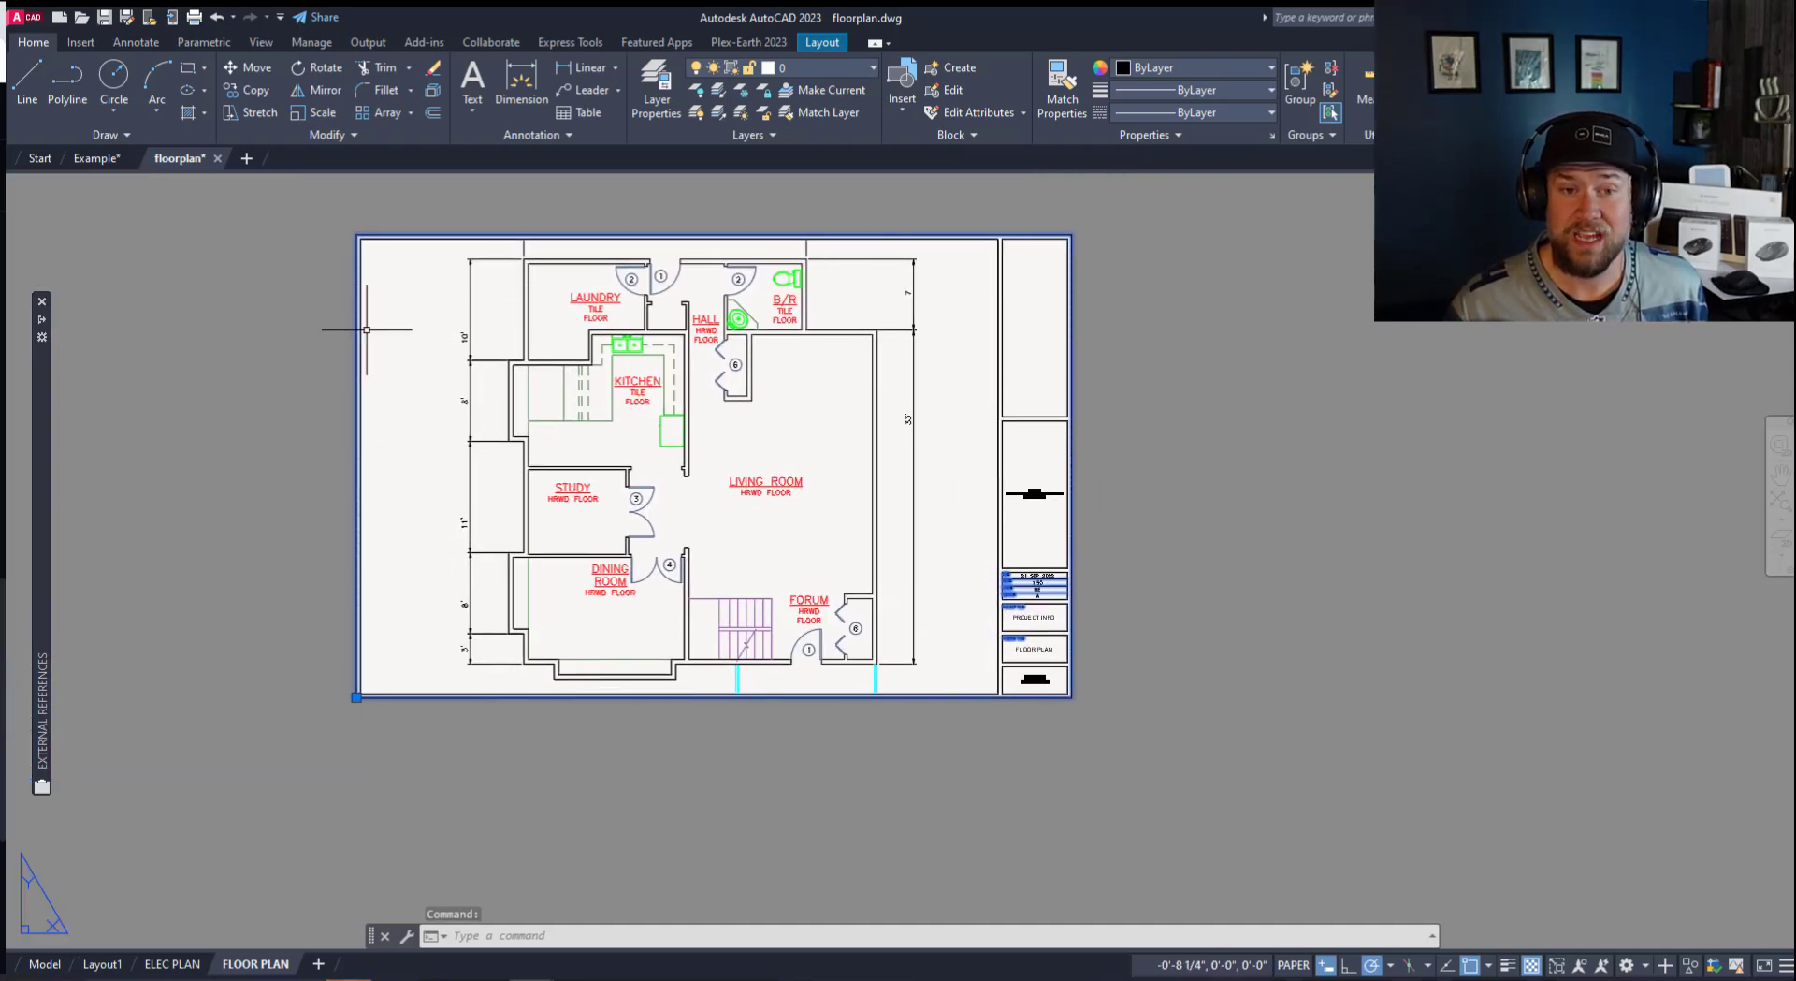
key(Escape)
key(Escape)
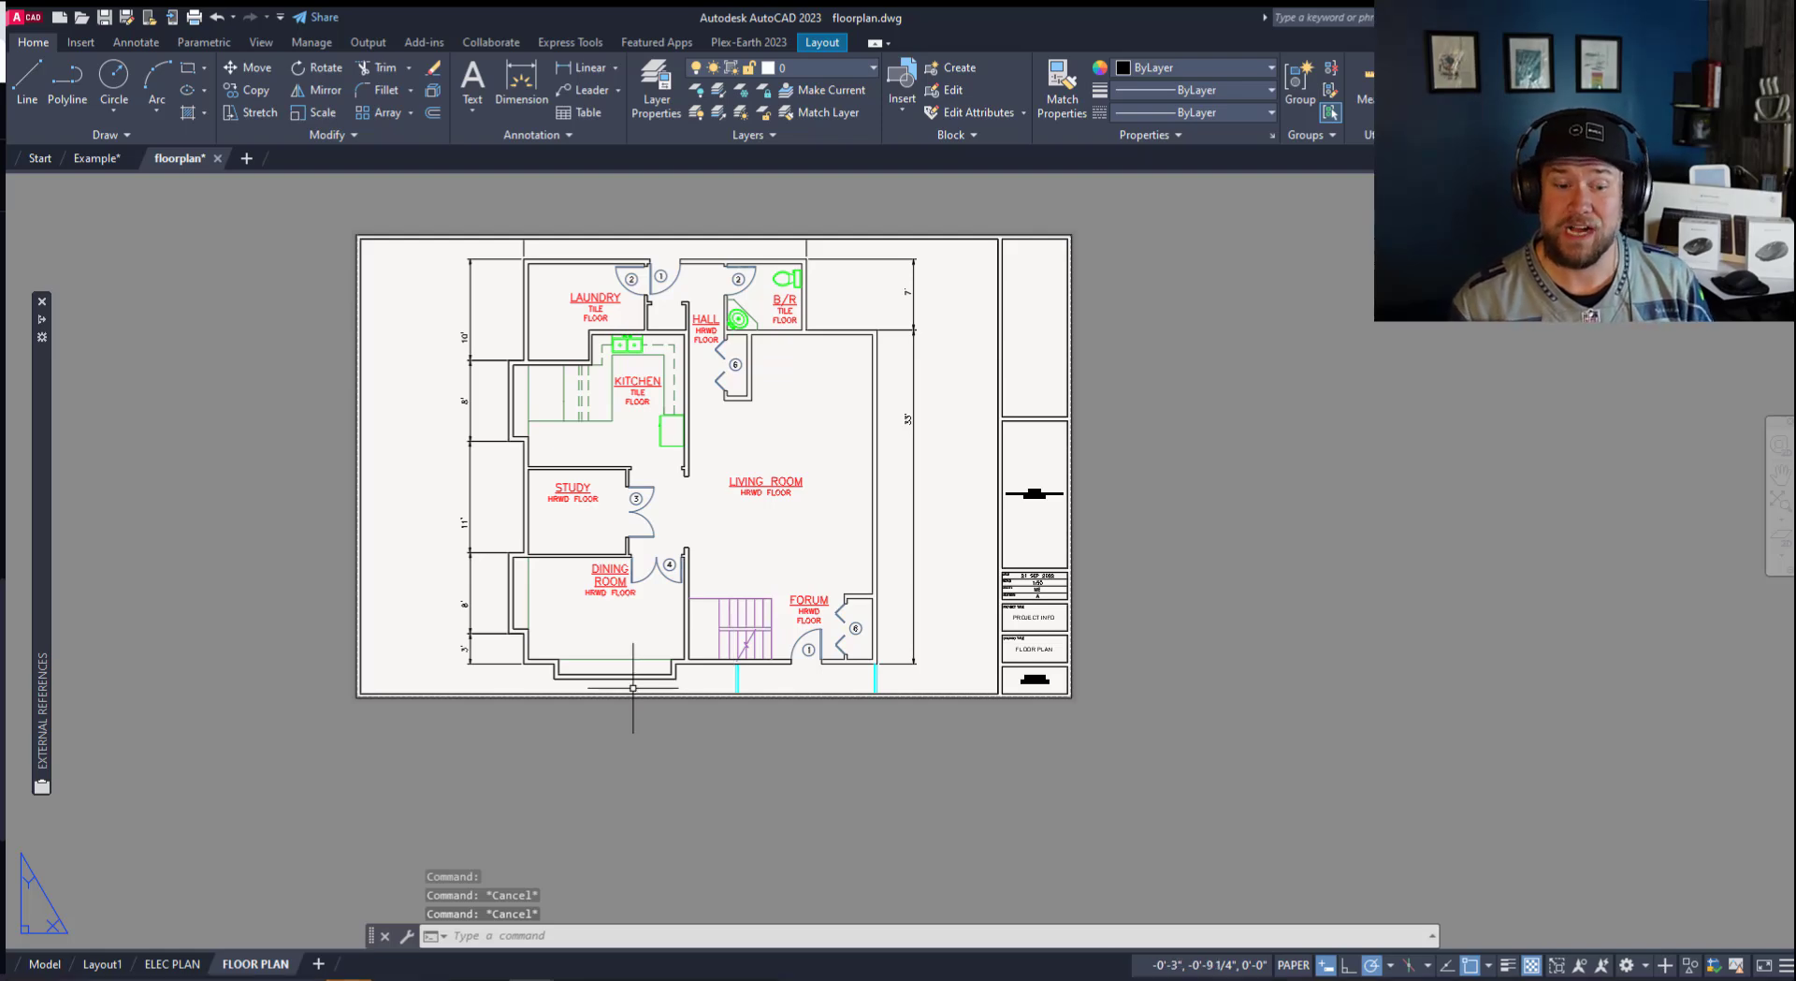
Check the ELEC PLAN layout, return to FLOOR PLAN, then go back to model space.
click(177, 966)
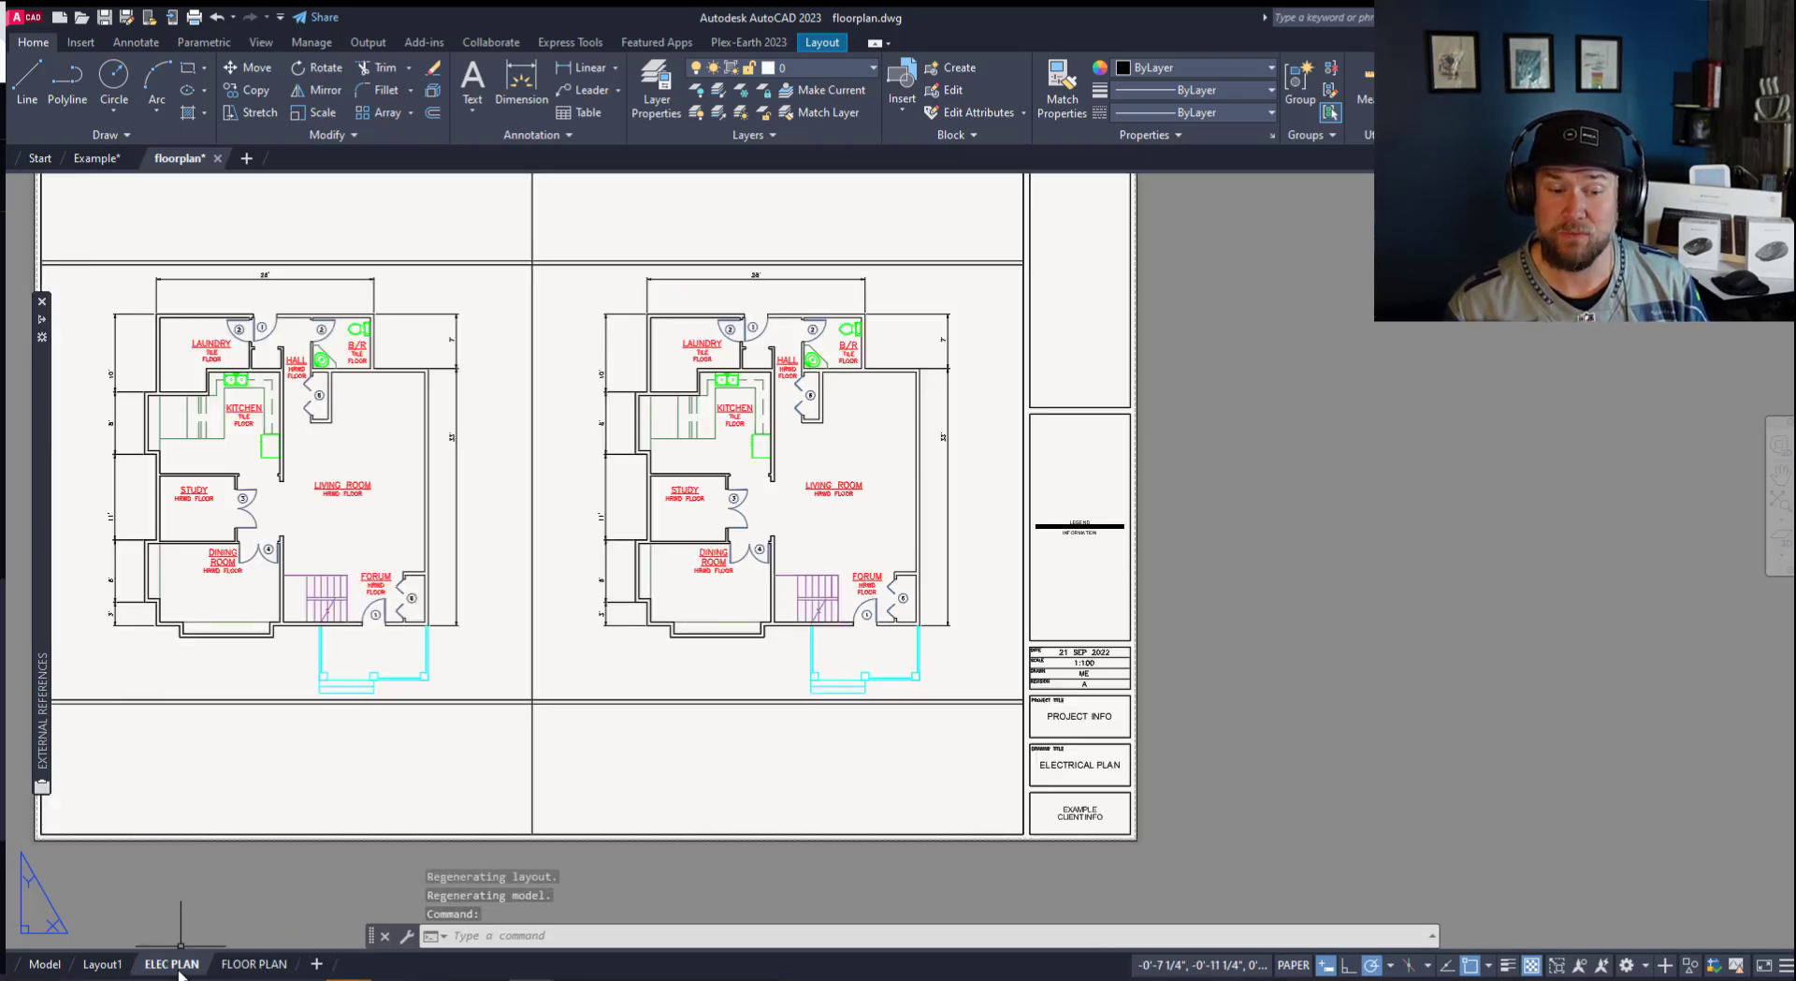
click(255, 964)
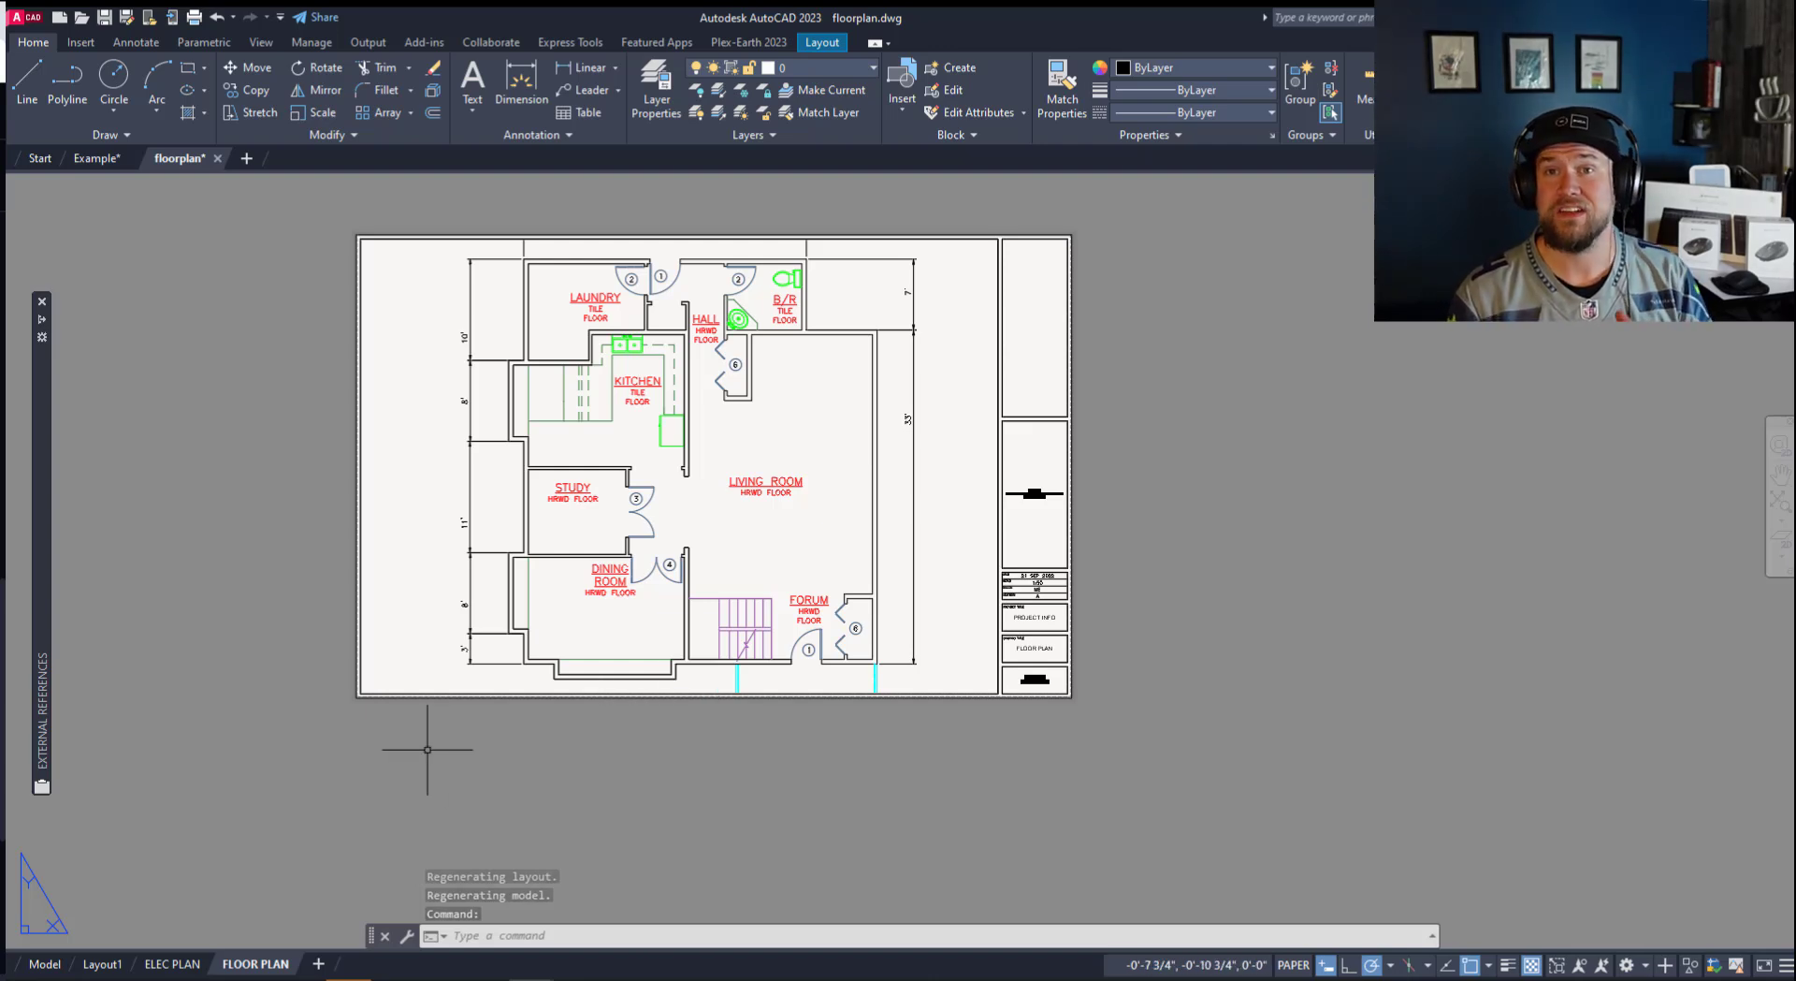
click(45, 964)
Crossing-select the sheet border and title block in model space and delete them.
click(633, 819)
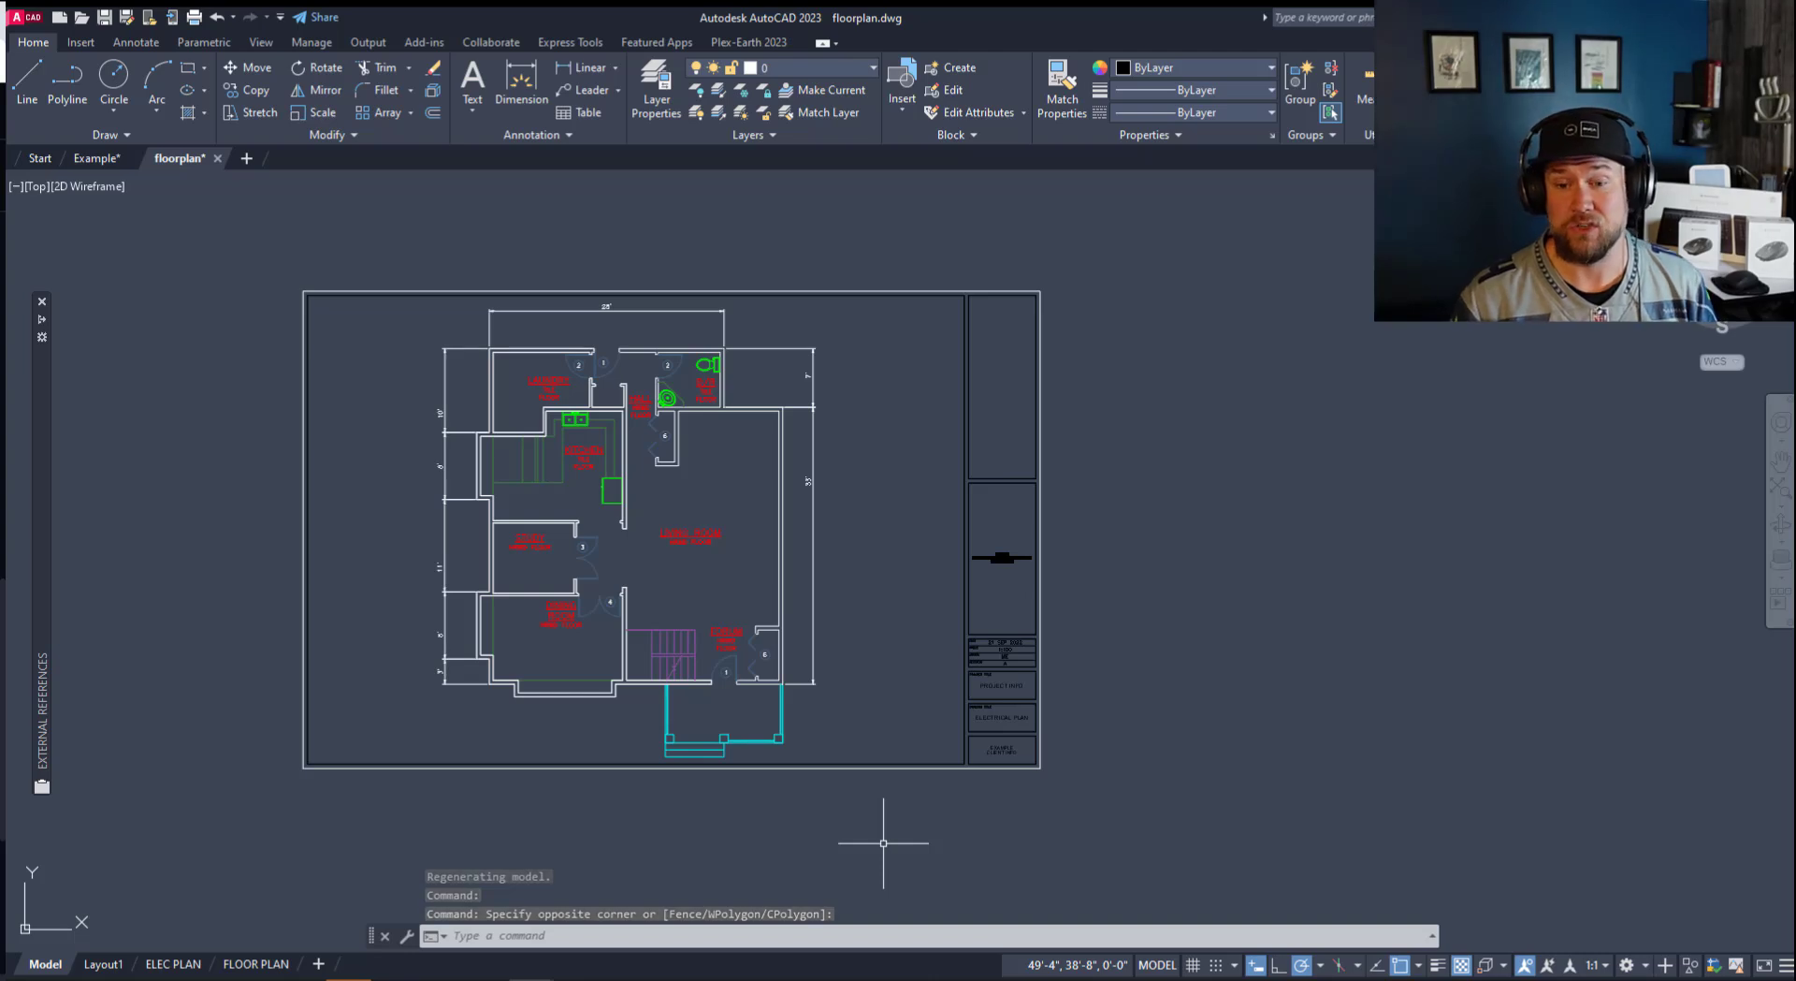
click(1104, 820)
click(909, 536)
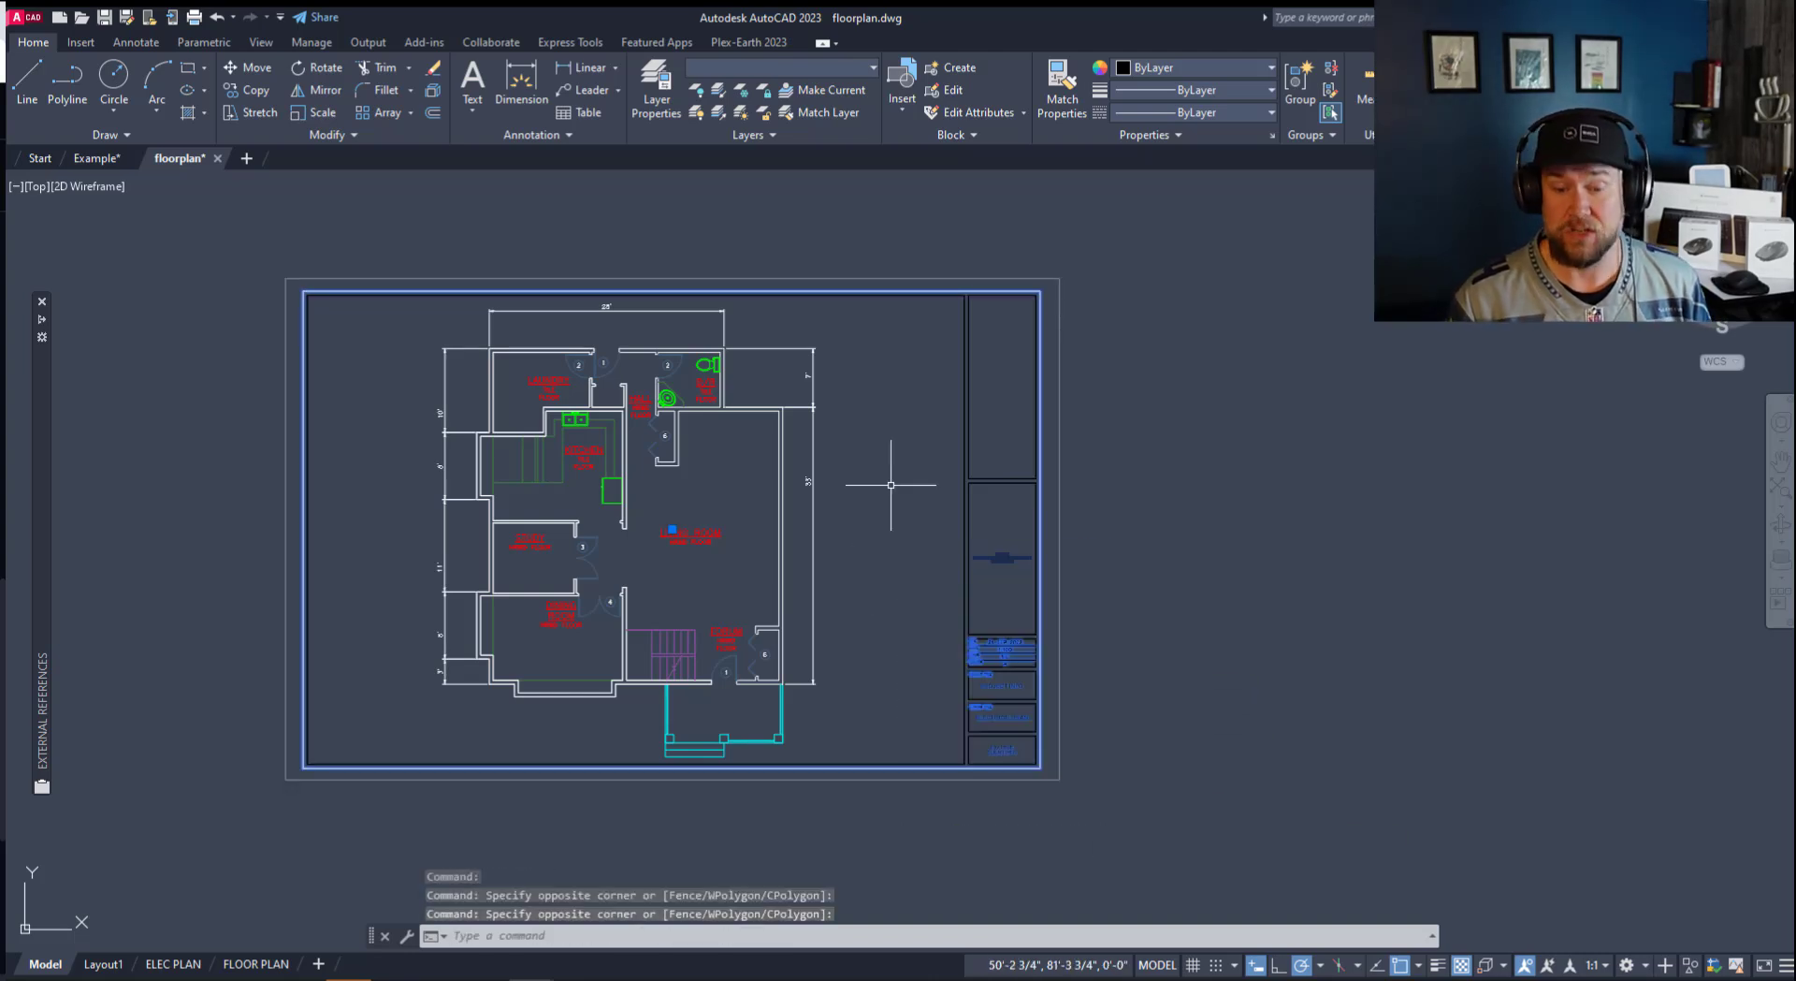
key(Delete)
middle_drag(961, 582, 995, 562)
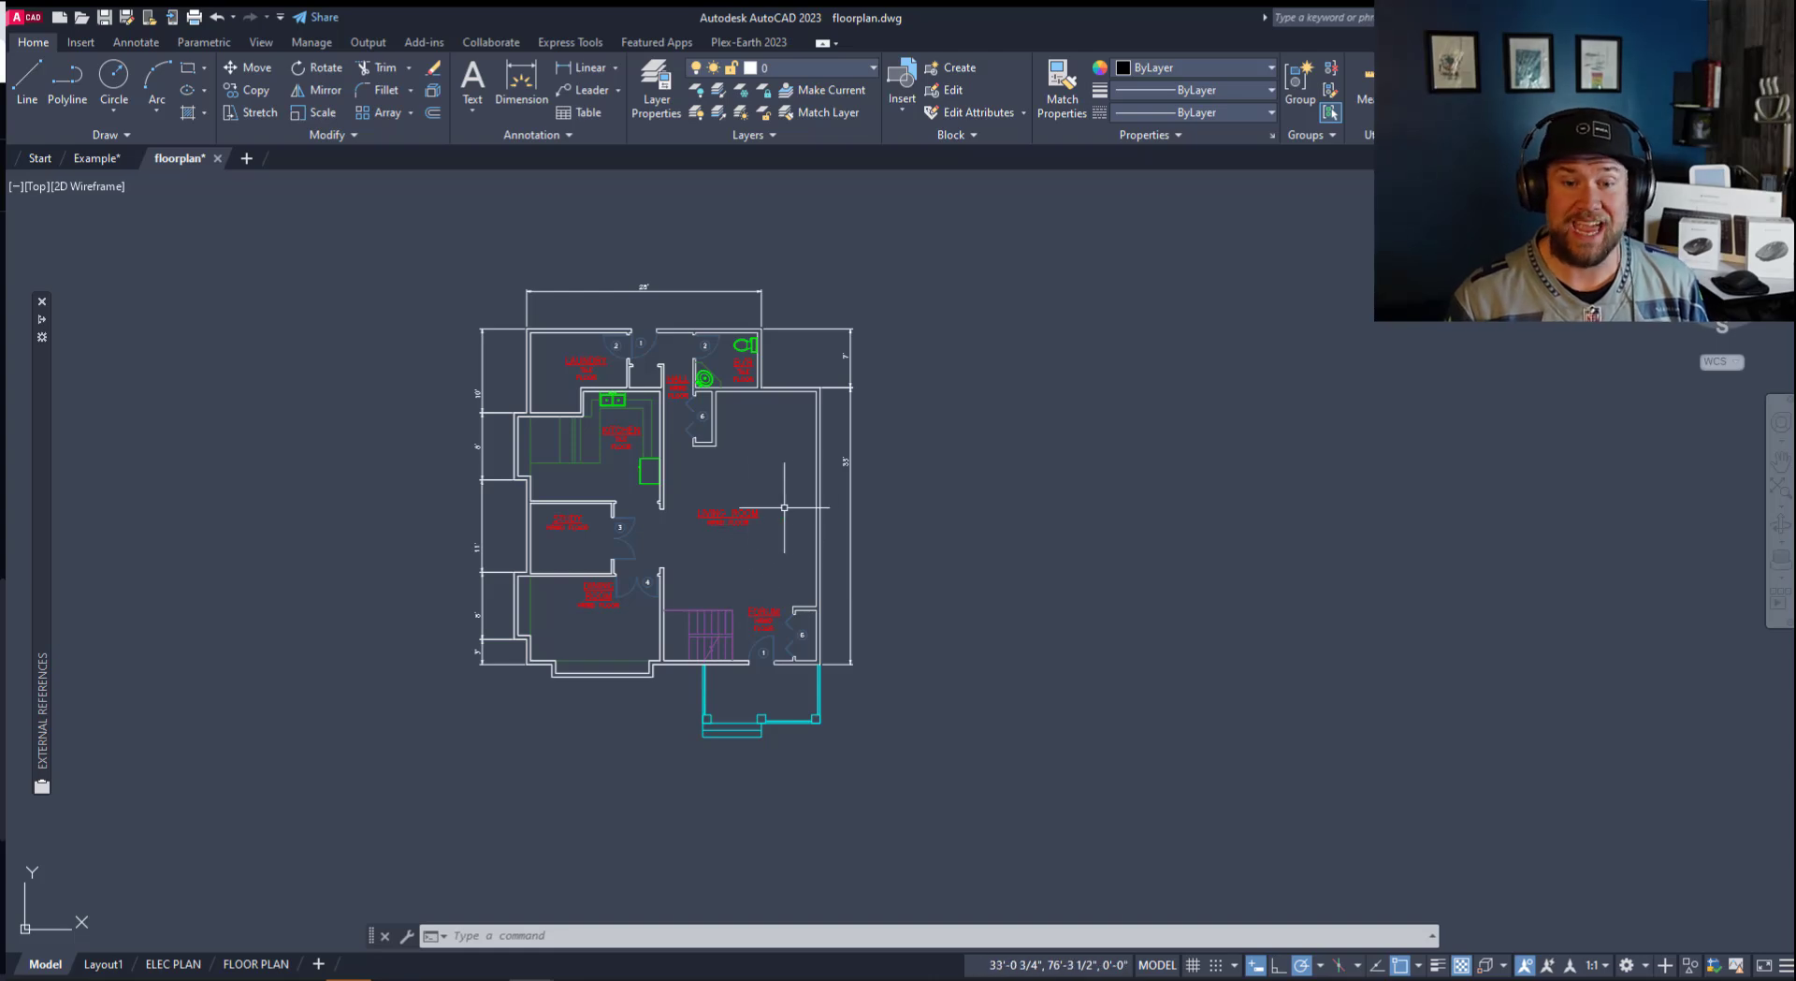
middle_drag(782, 535, 827, 551)
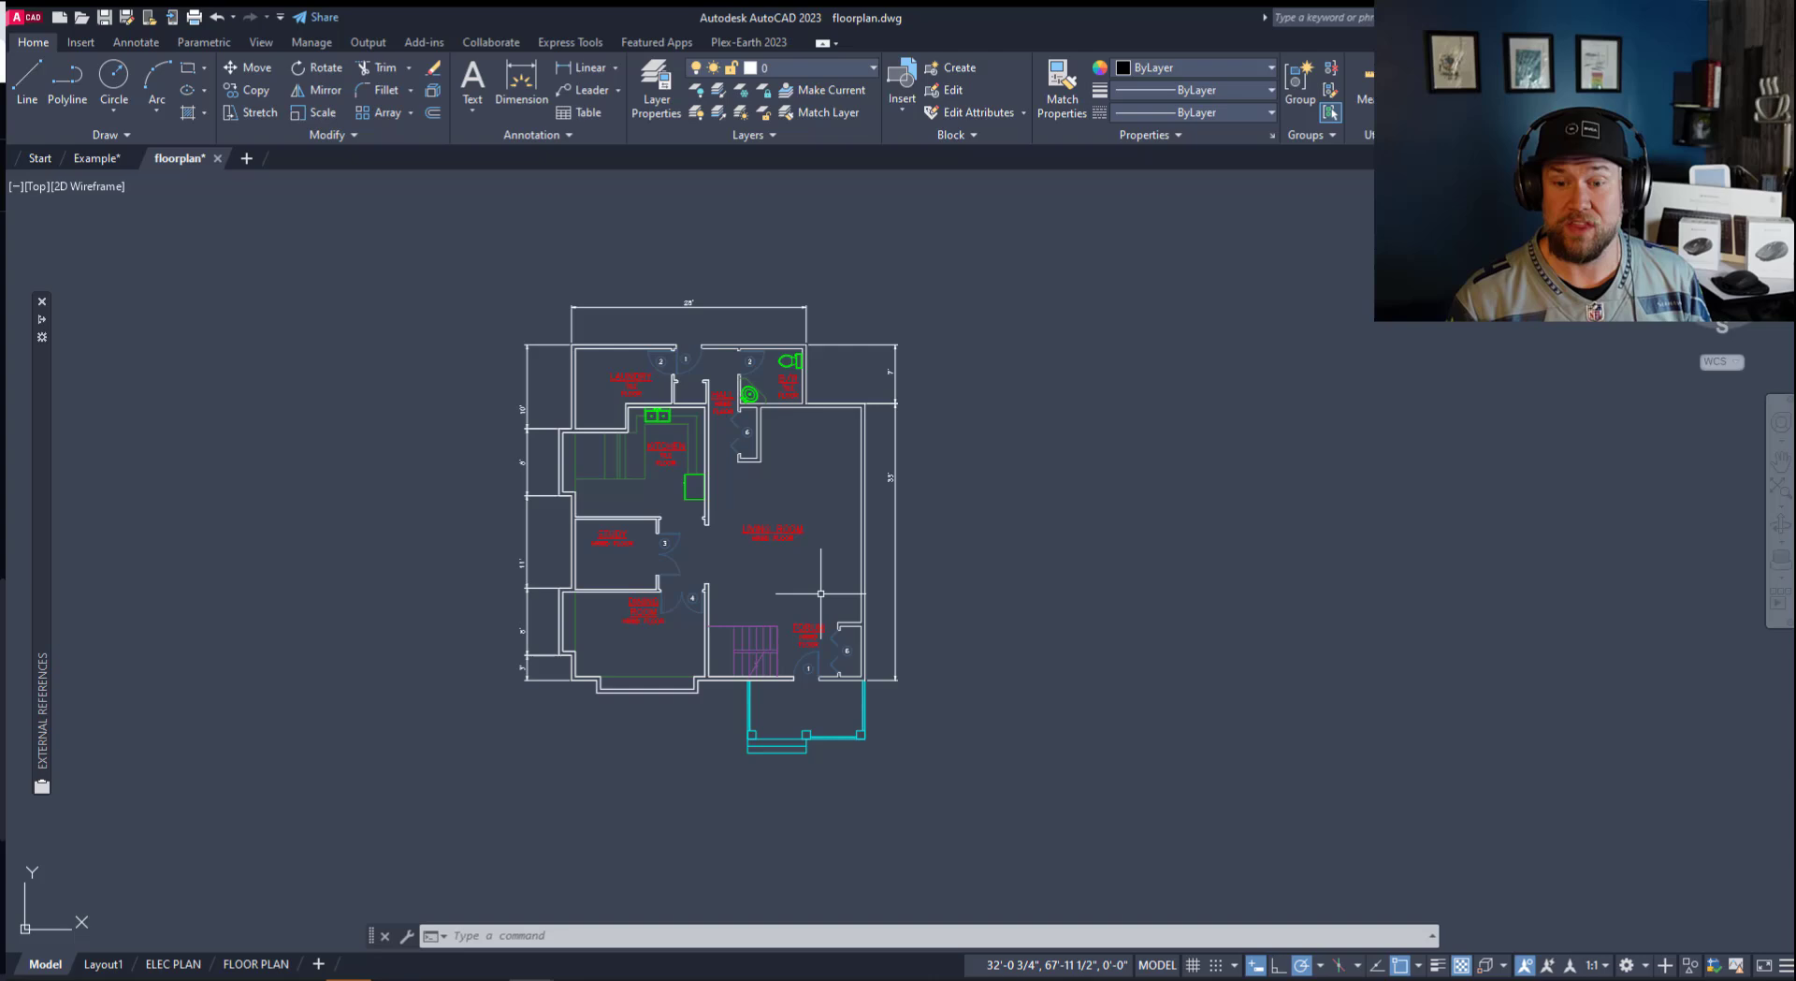
middle_drag(896, 596, 879, 616)
key(Escape)
key(Escape)
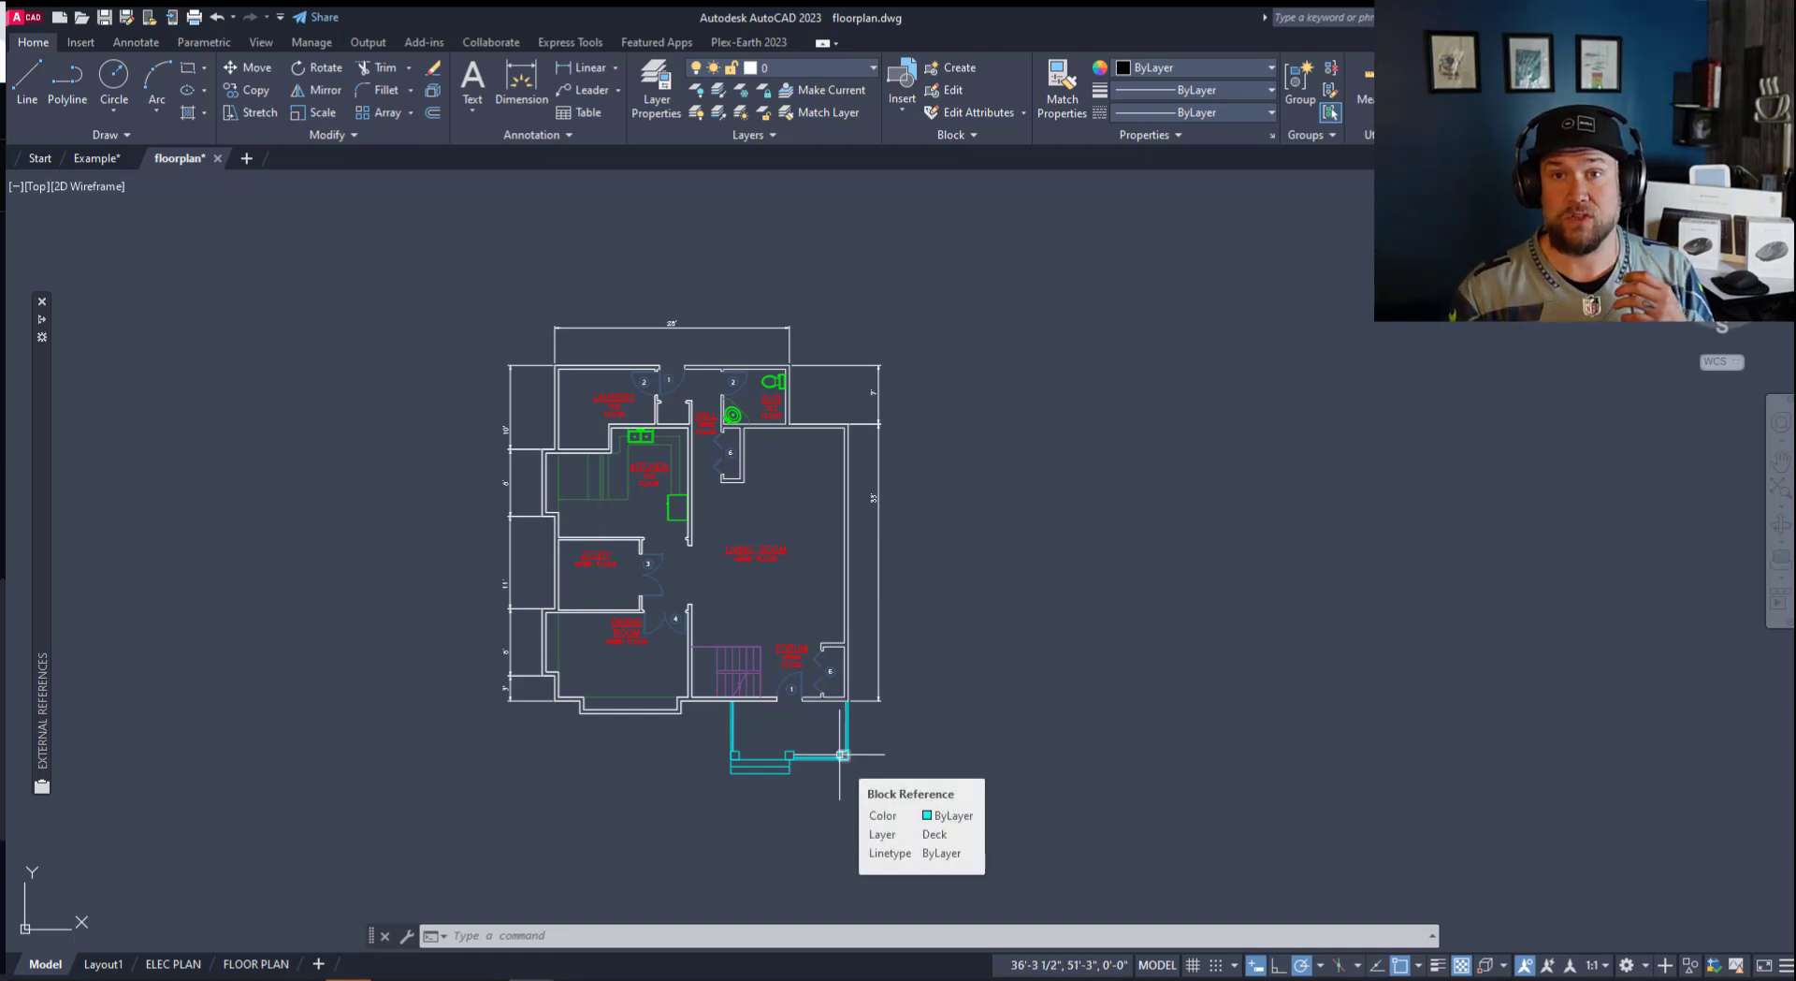
key(Escape)
key(Escape)
key(Escape)
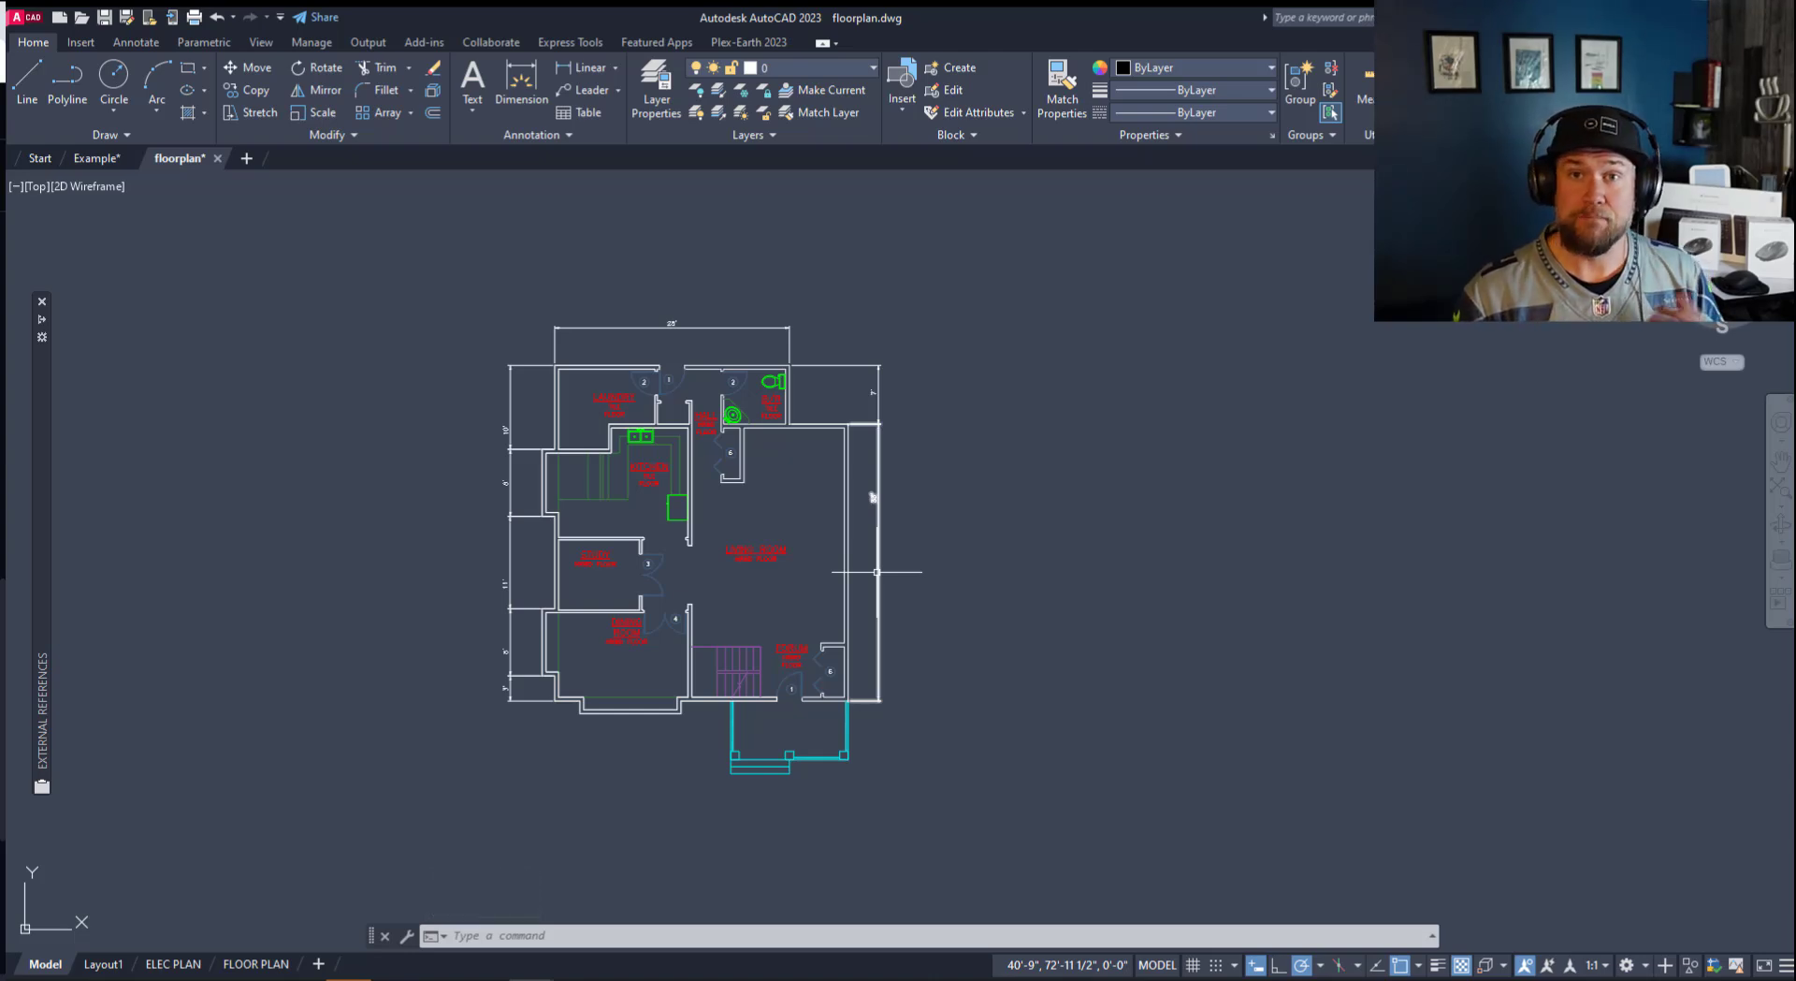
click(1034, 623)
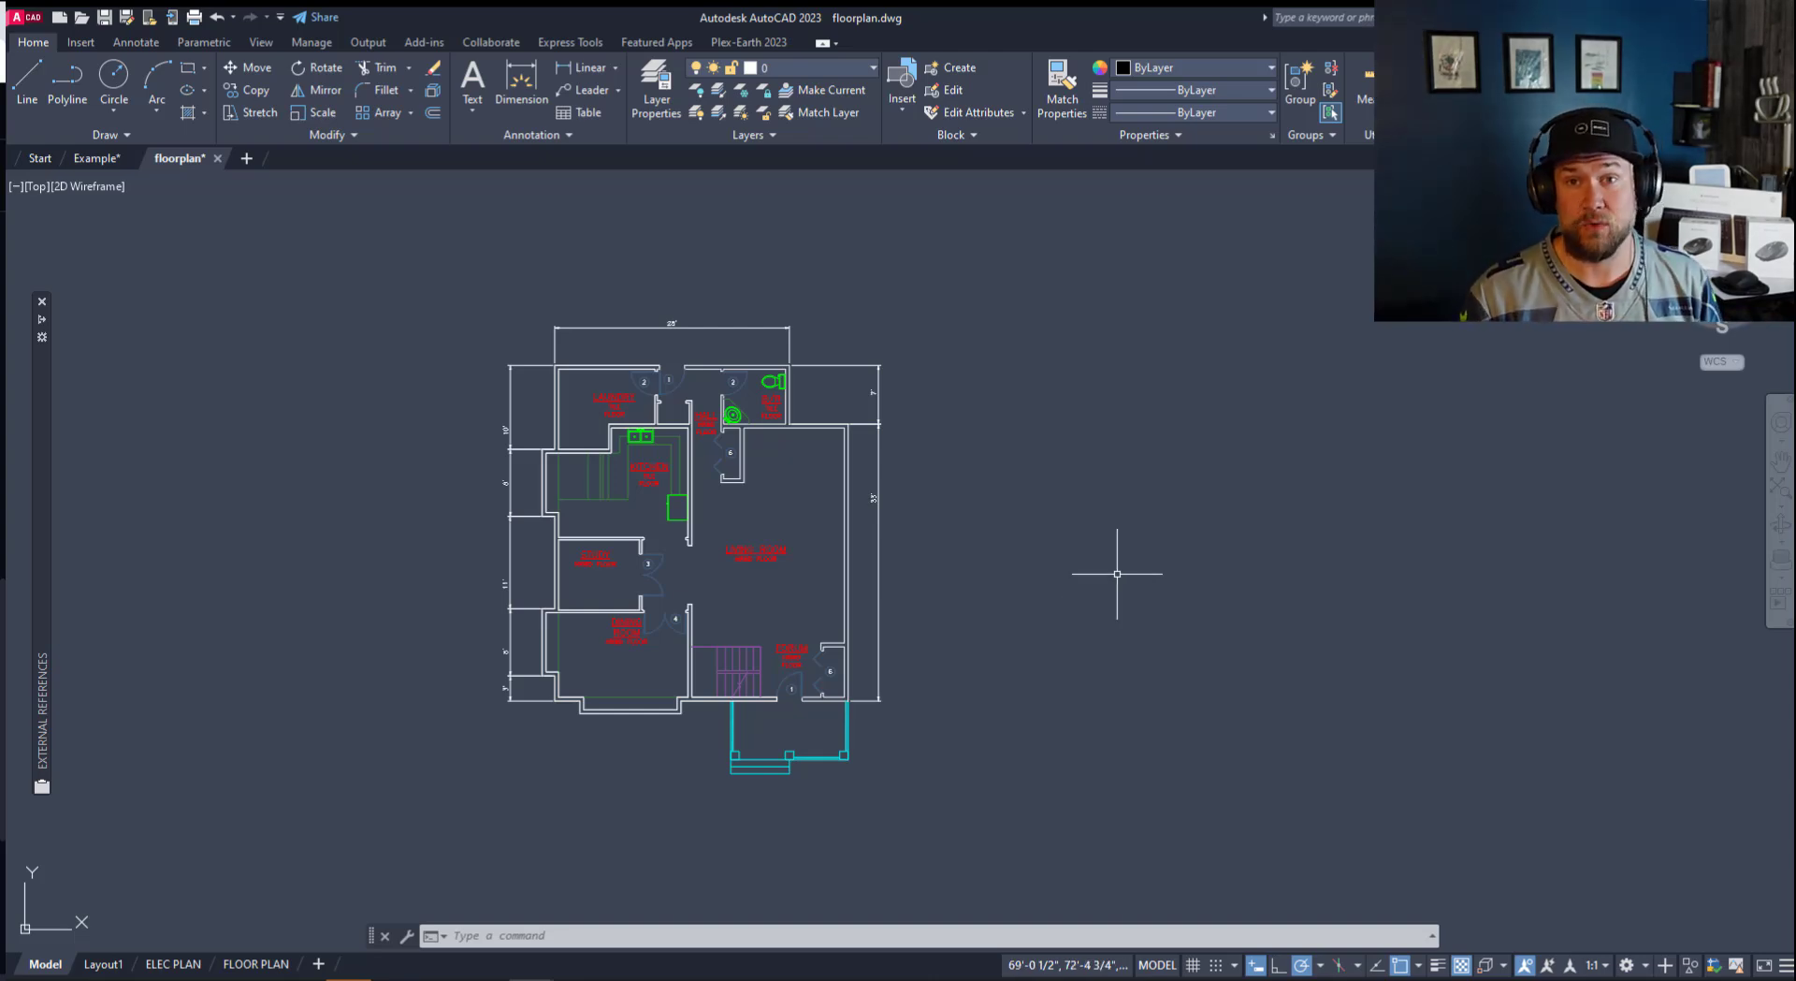
click(1020, 647)
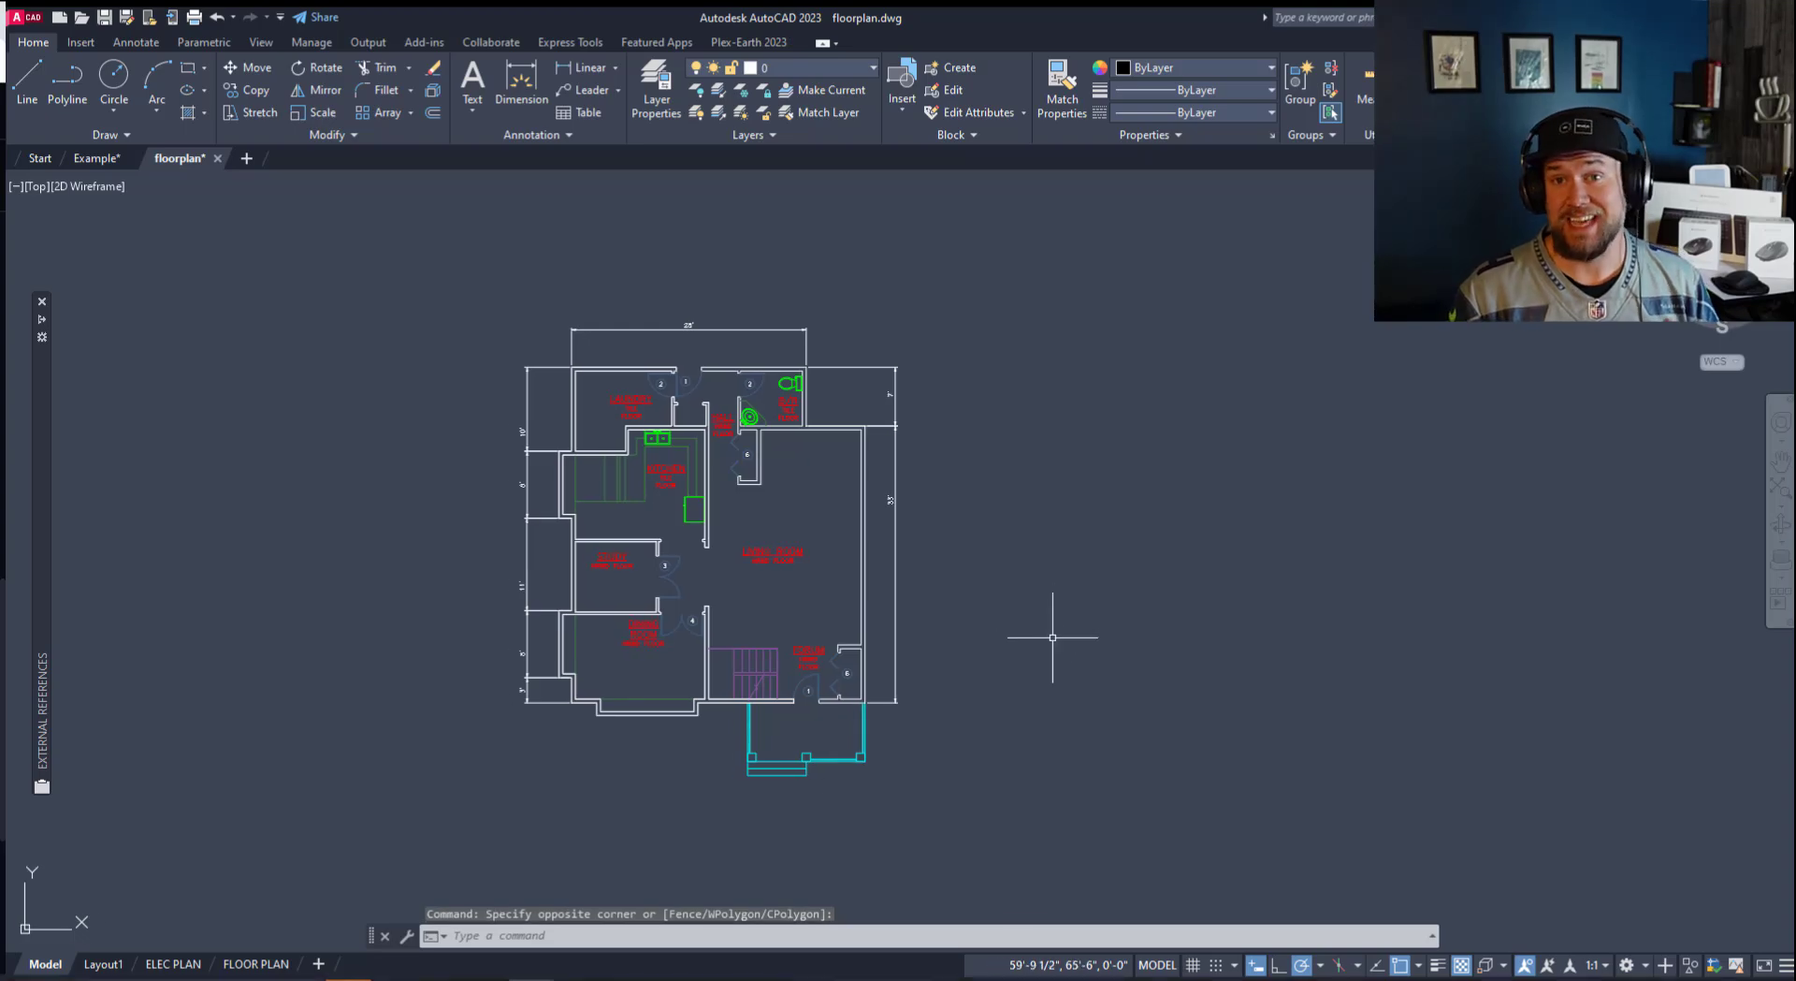
scroll(828, 590, up, 2)
key(Escape)
key(Escape)
scroll(843, 592, up, 2)
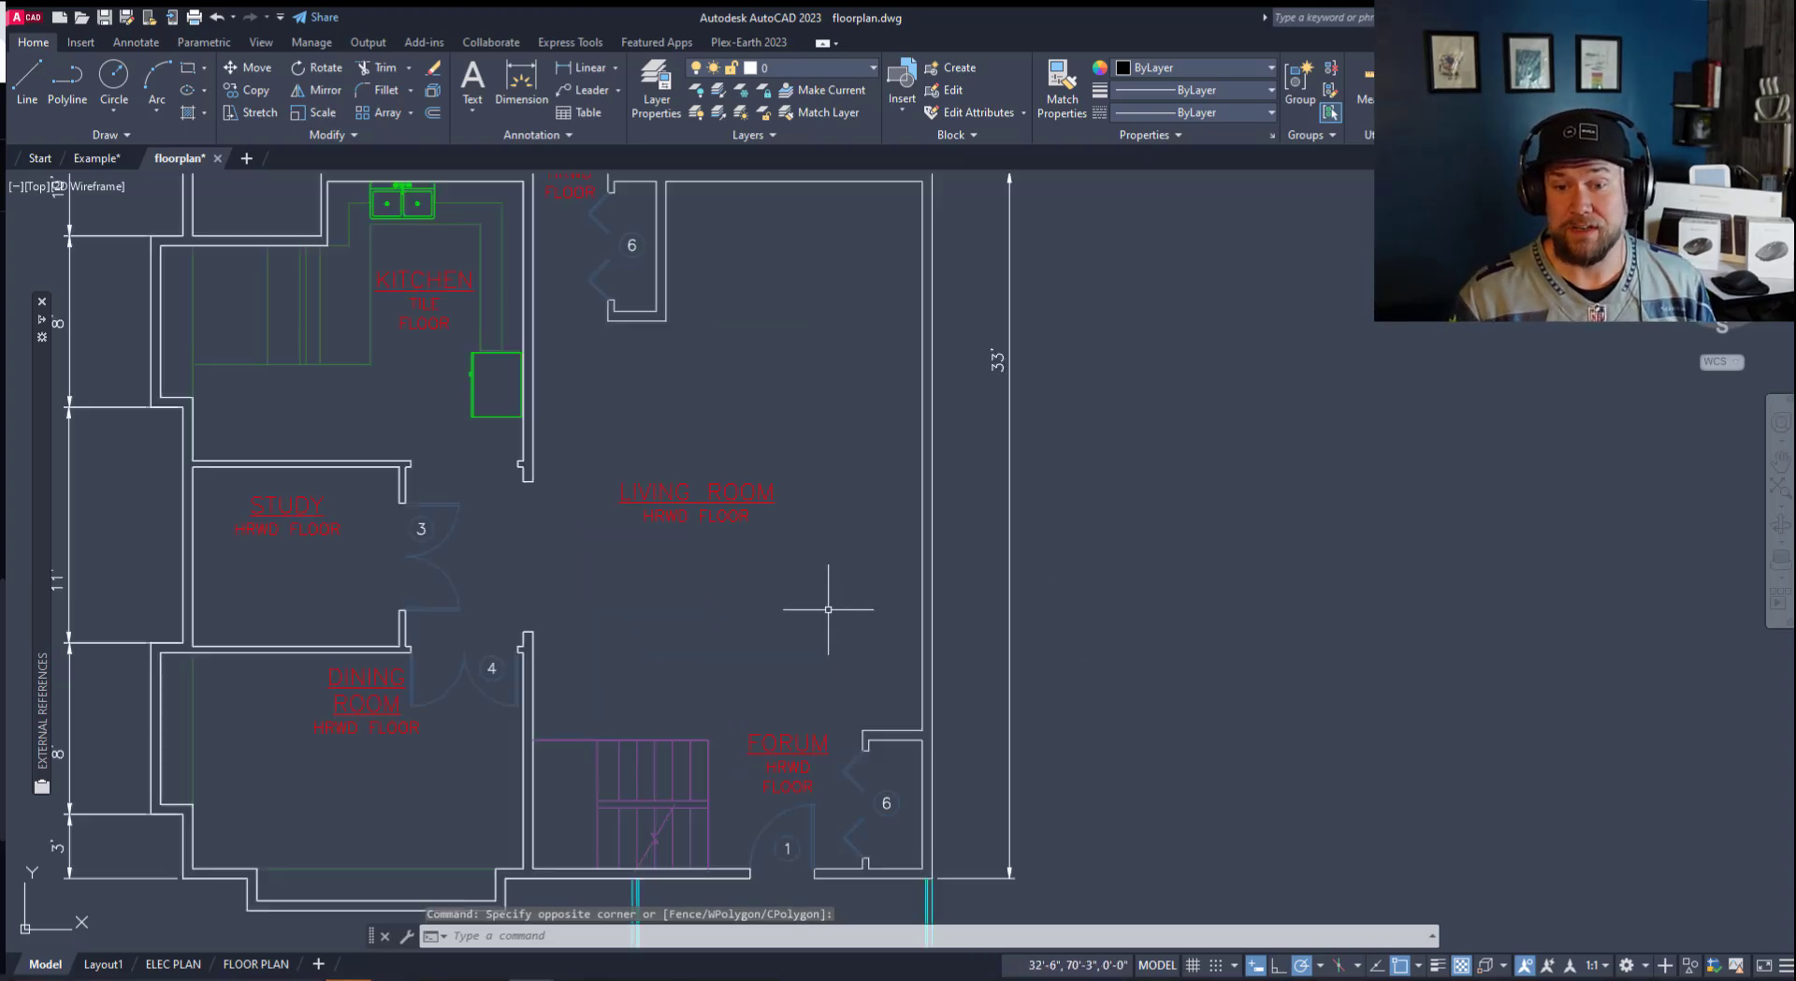
scroll(934, 628, down, 2)
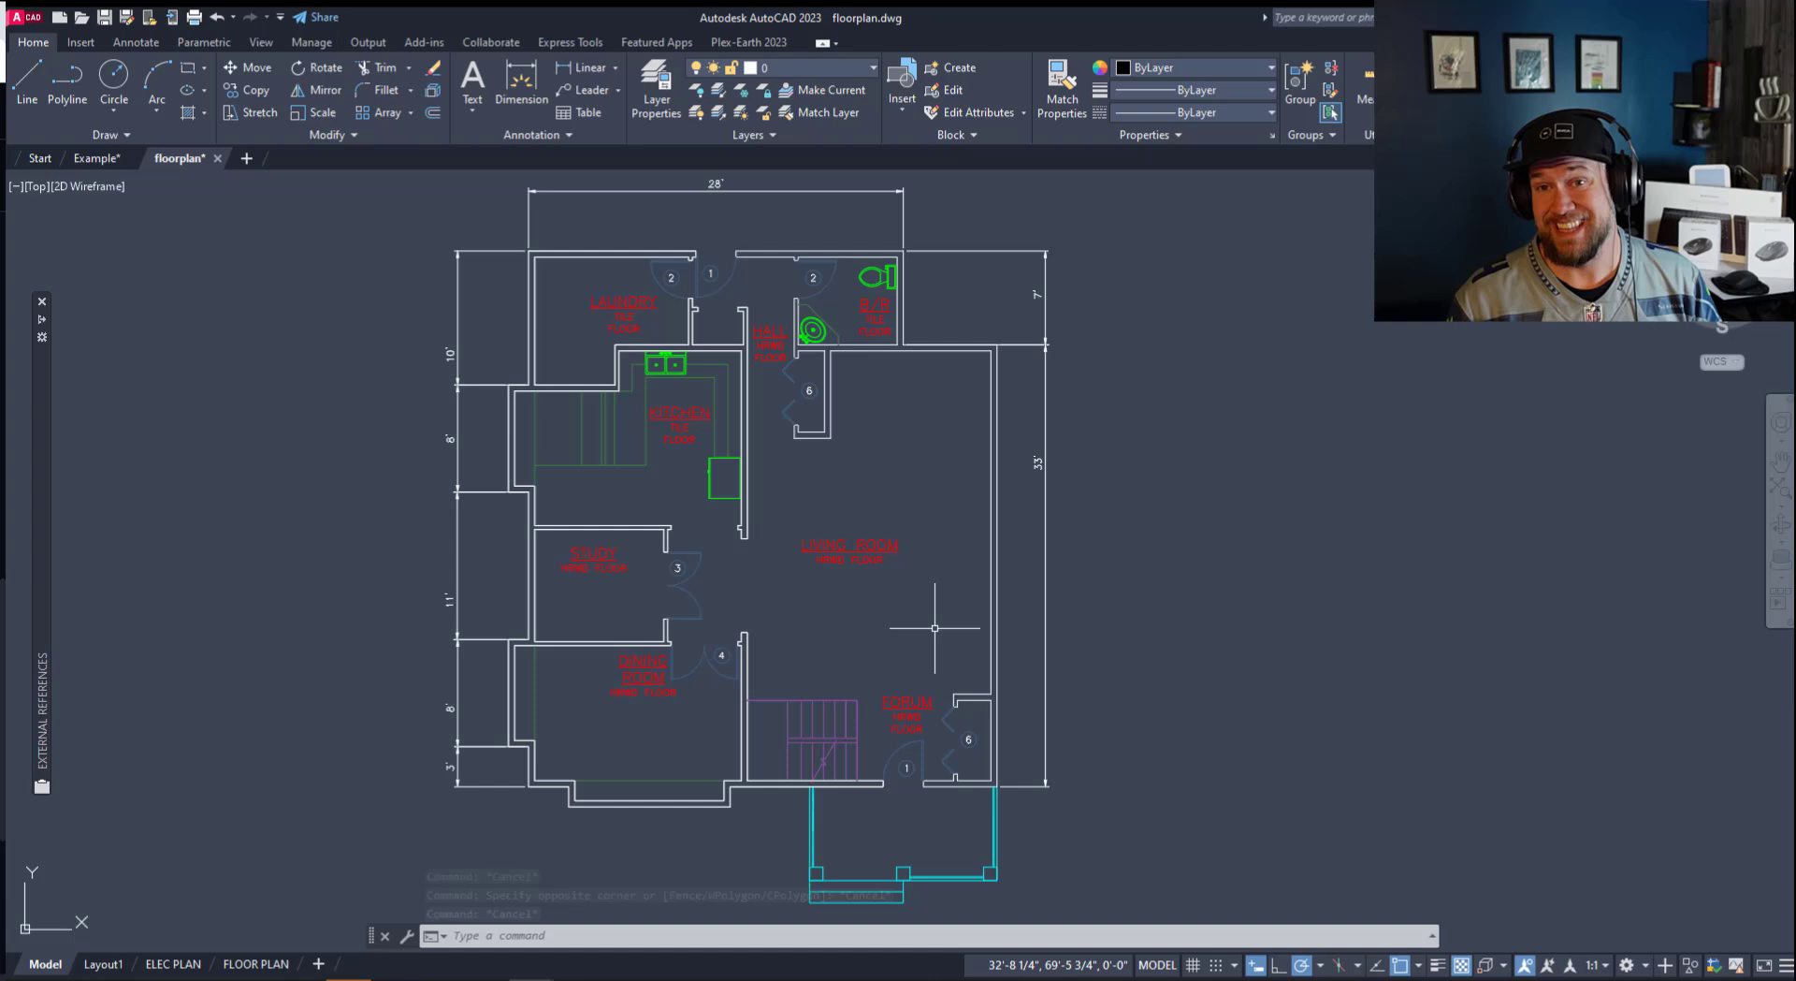
middle_drag(1001, 589, 976, 611)
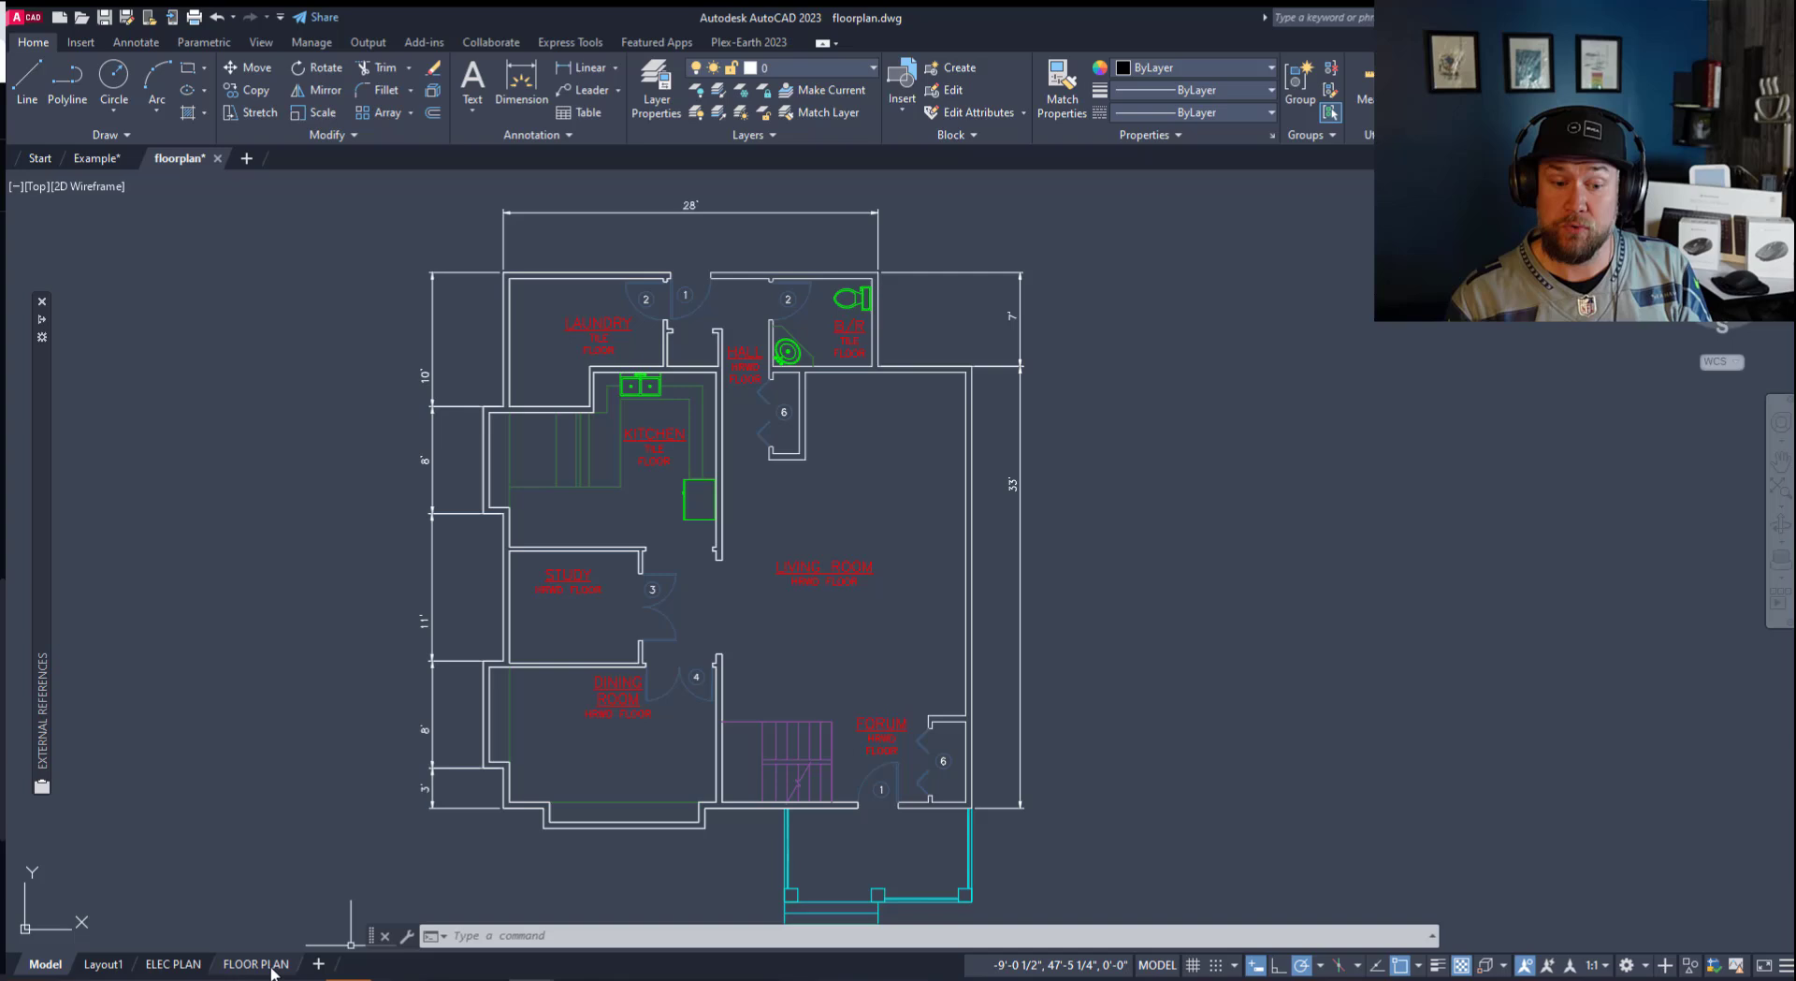
mouse_move(276, 962)
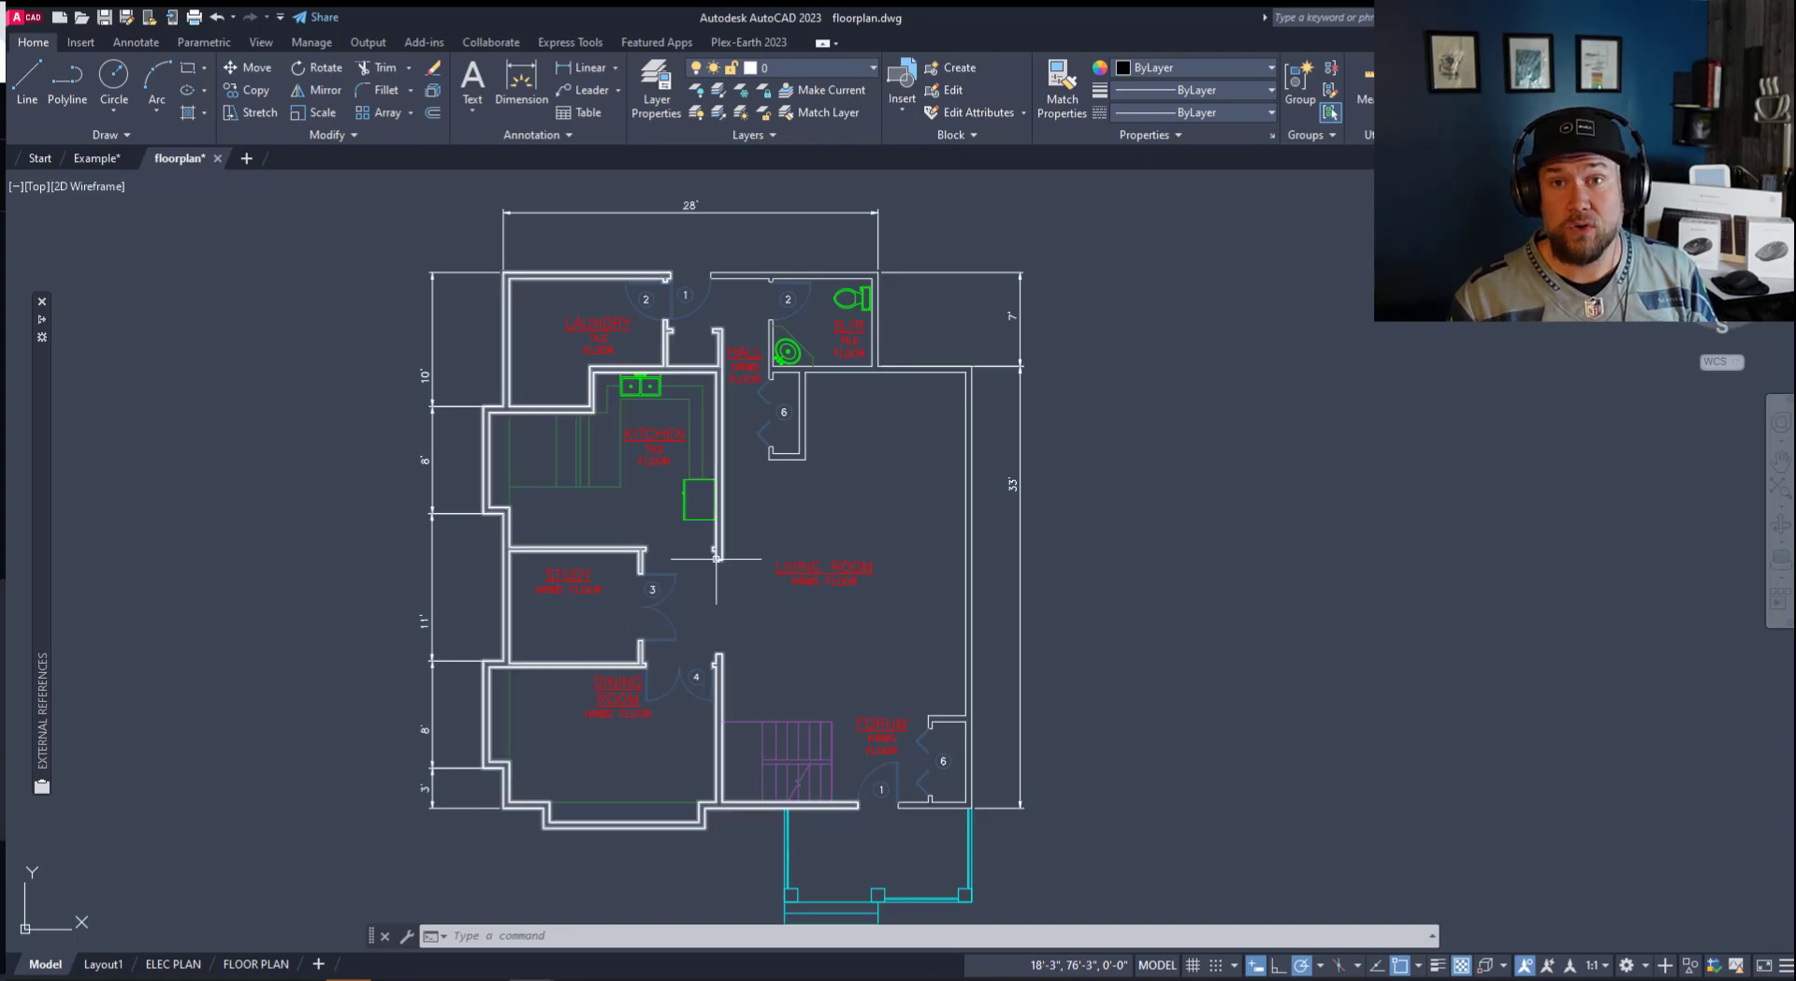
scroll(1002, 537, down, 4)
scroll(1075, 501, down, 2)
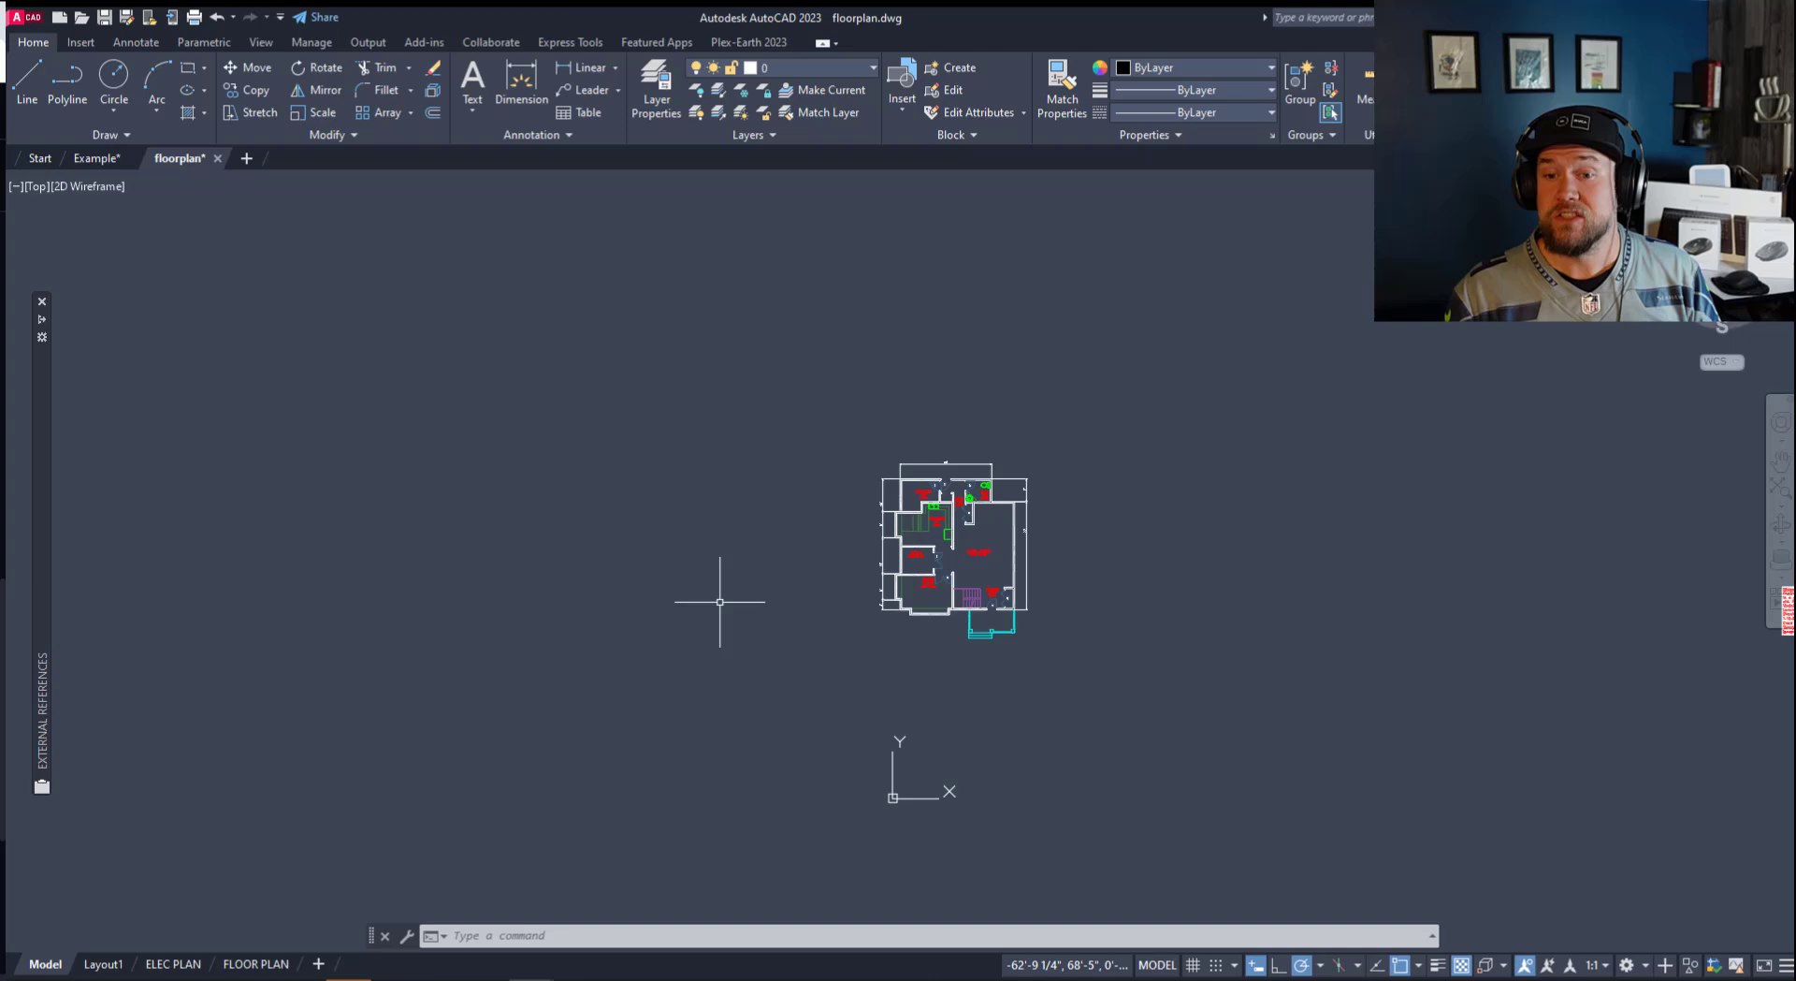
scroll(933, 445, down, 3)
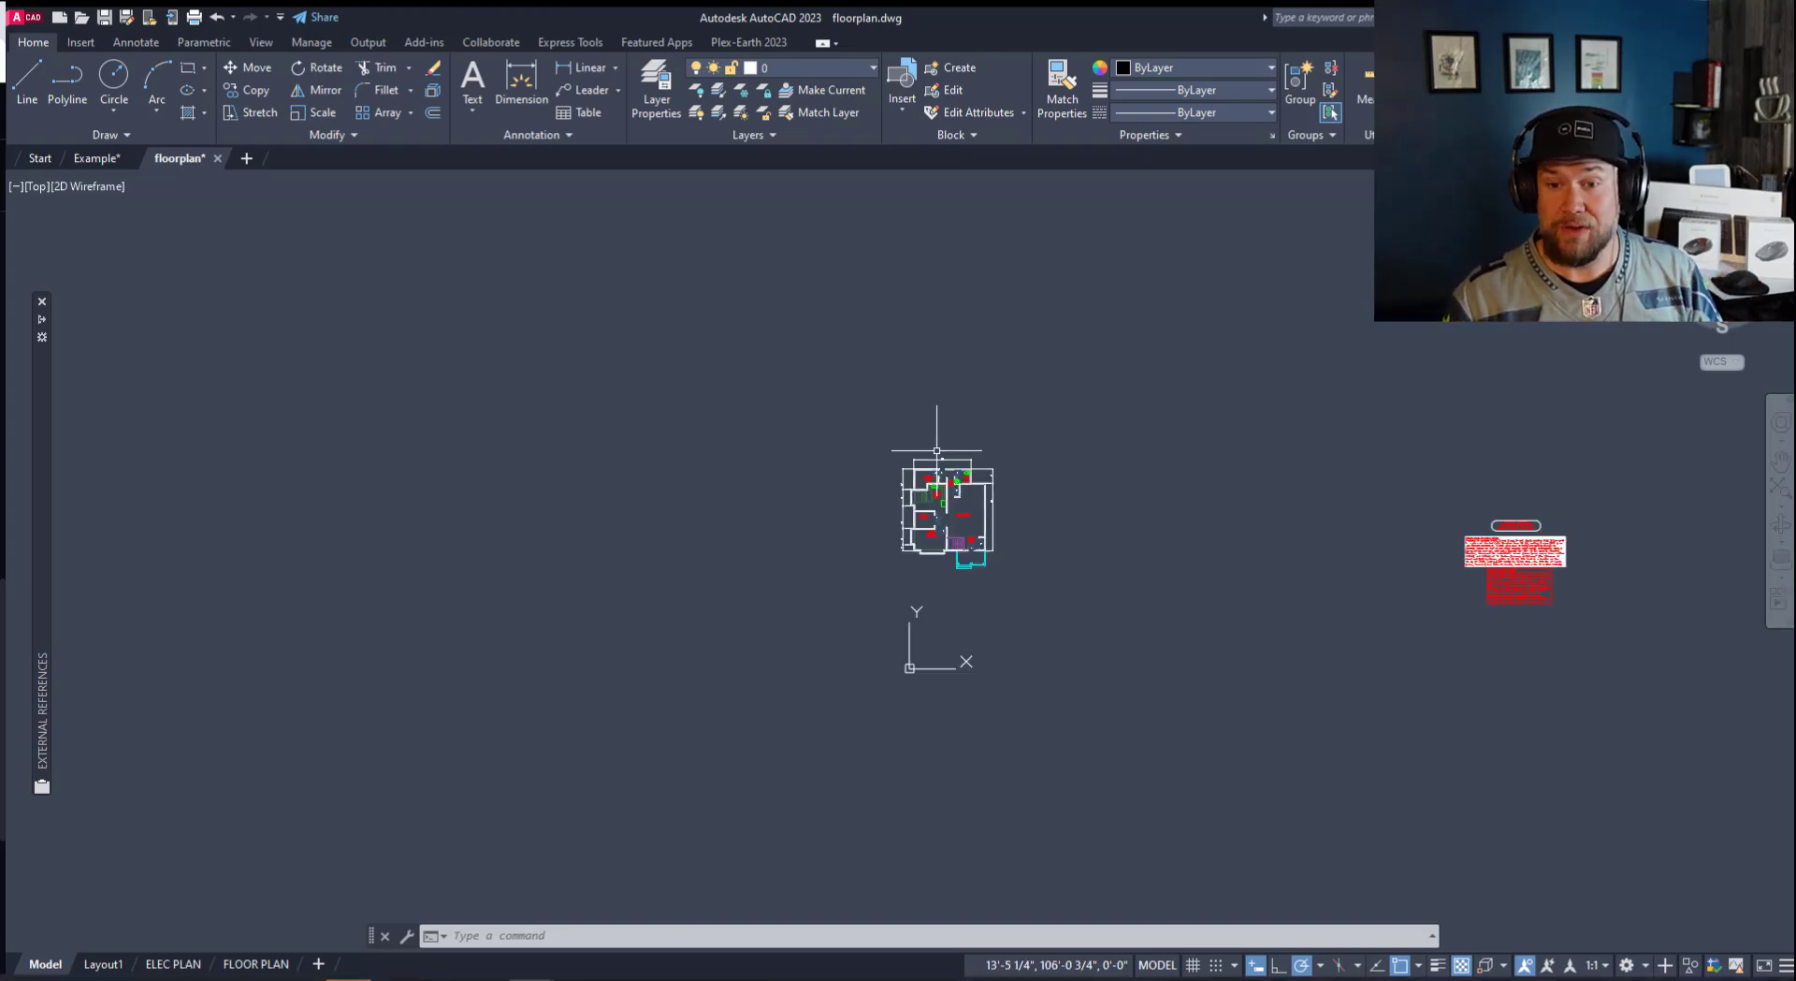
scroll(1062, 489, up, 4)
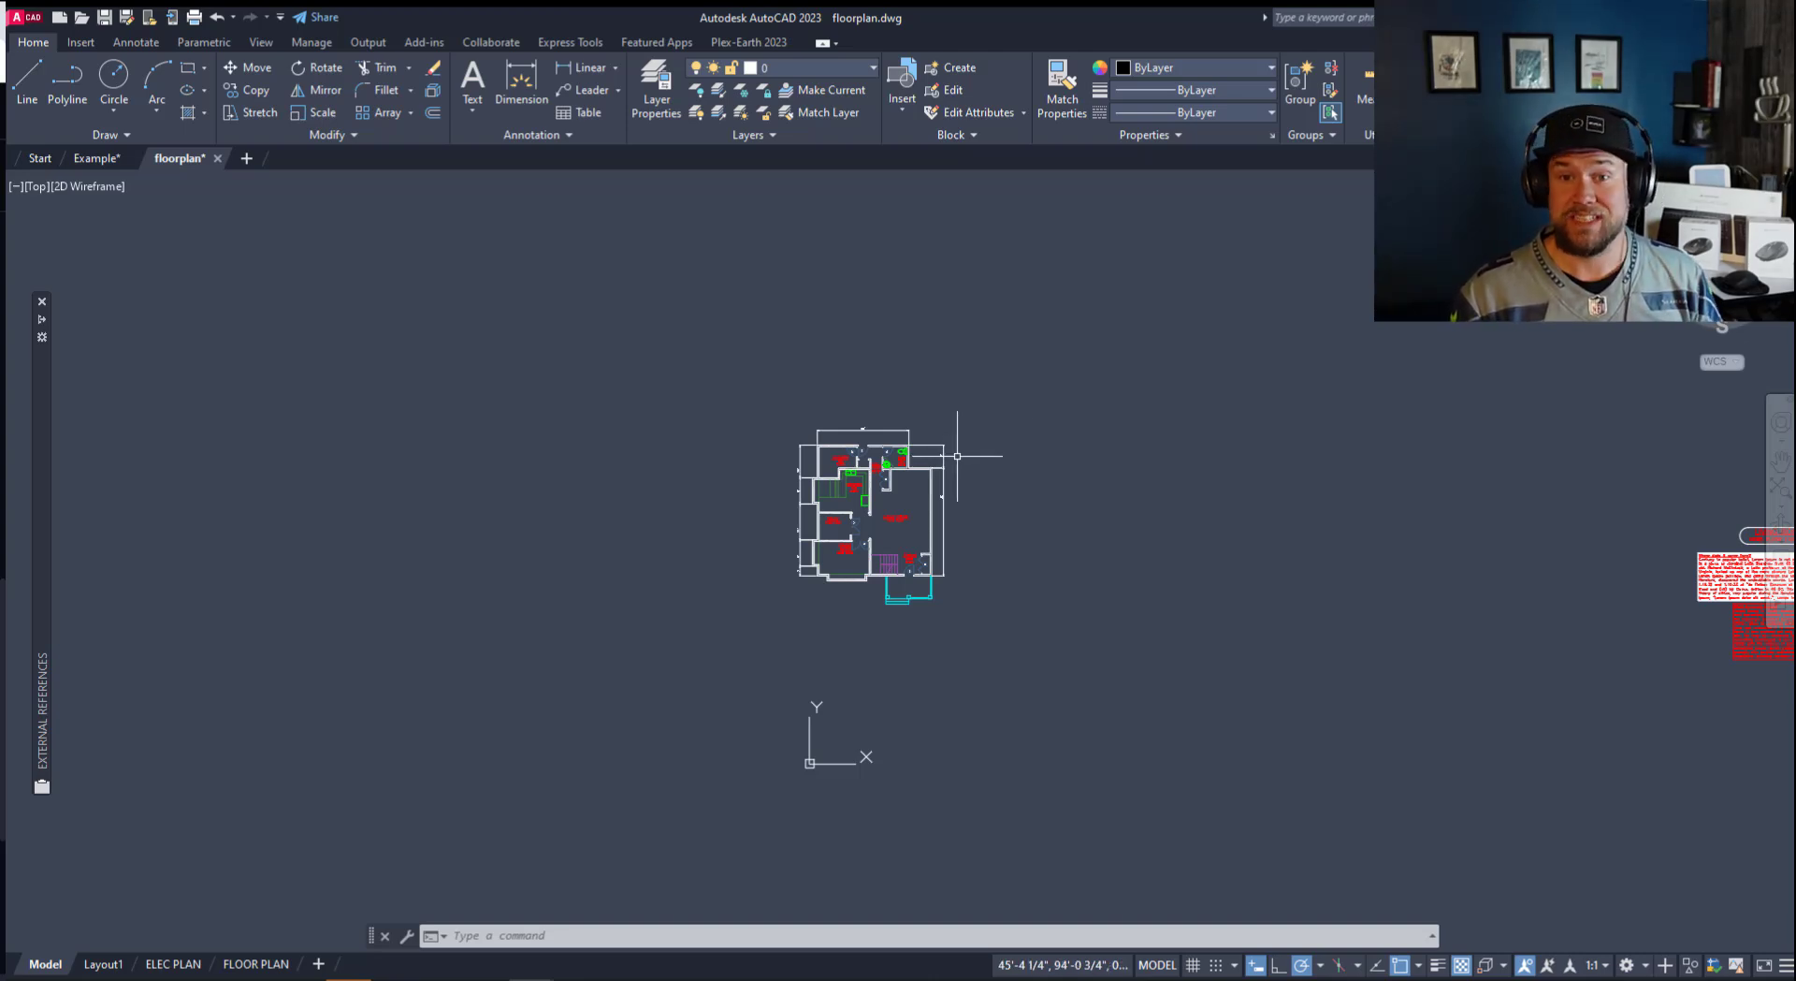
Cancel the selection and scroll the Layer drop-down down to the H-, Text and Walls layers.
click(842, 293)
key(Escape)
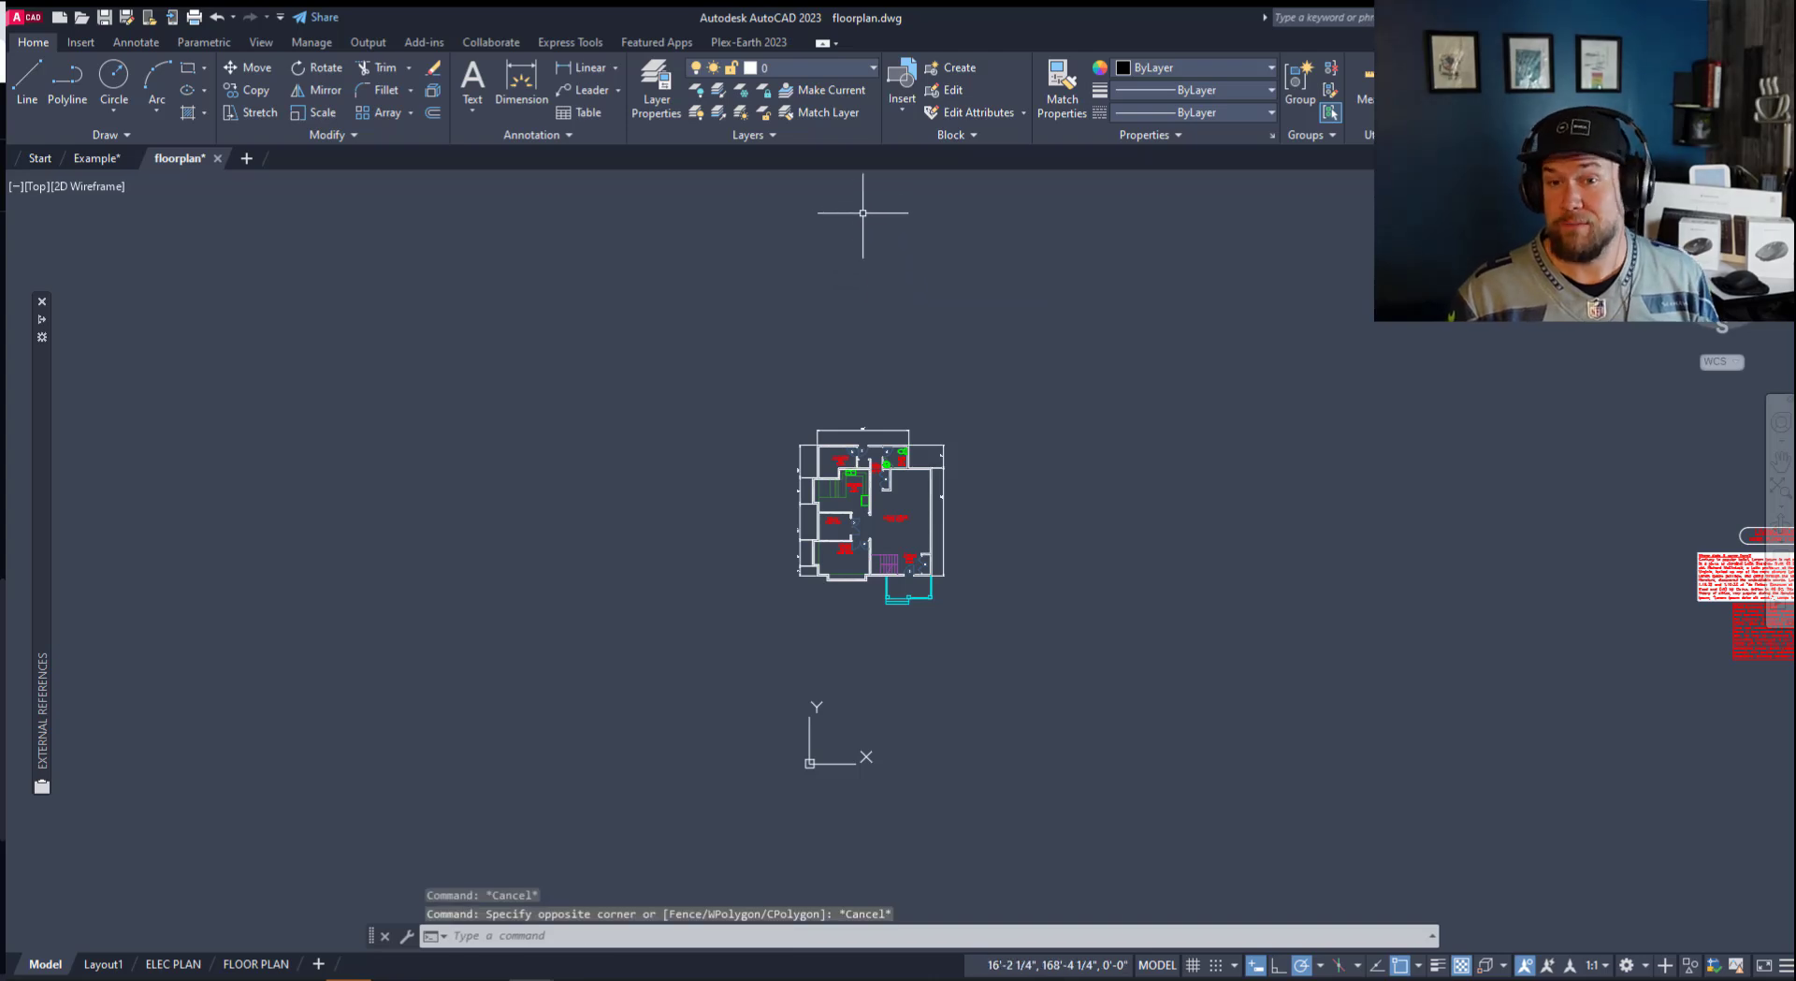
click(847, 68)
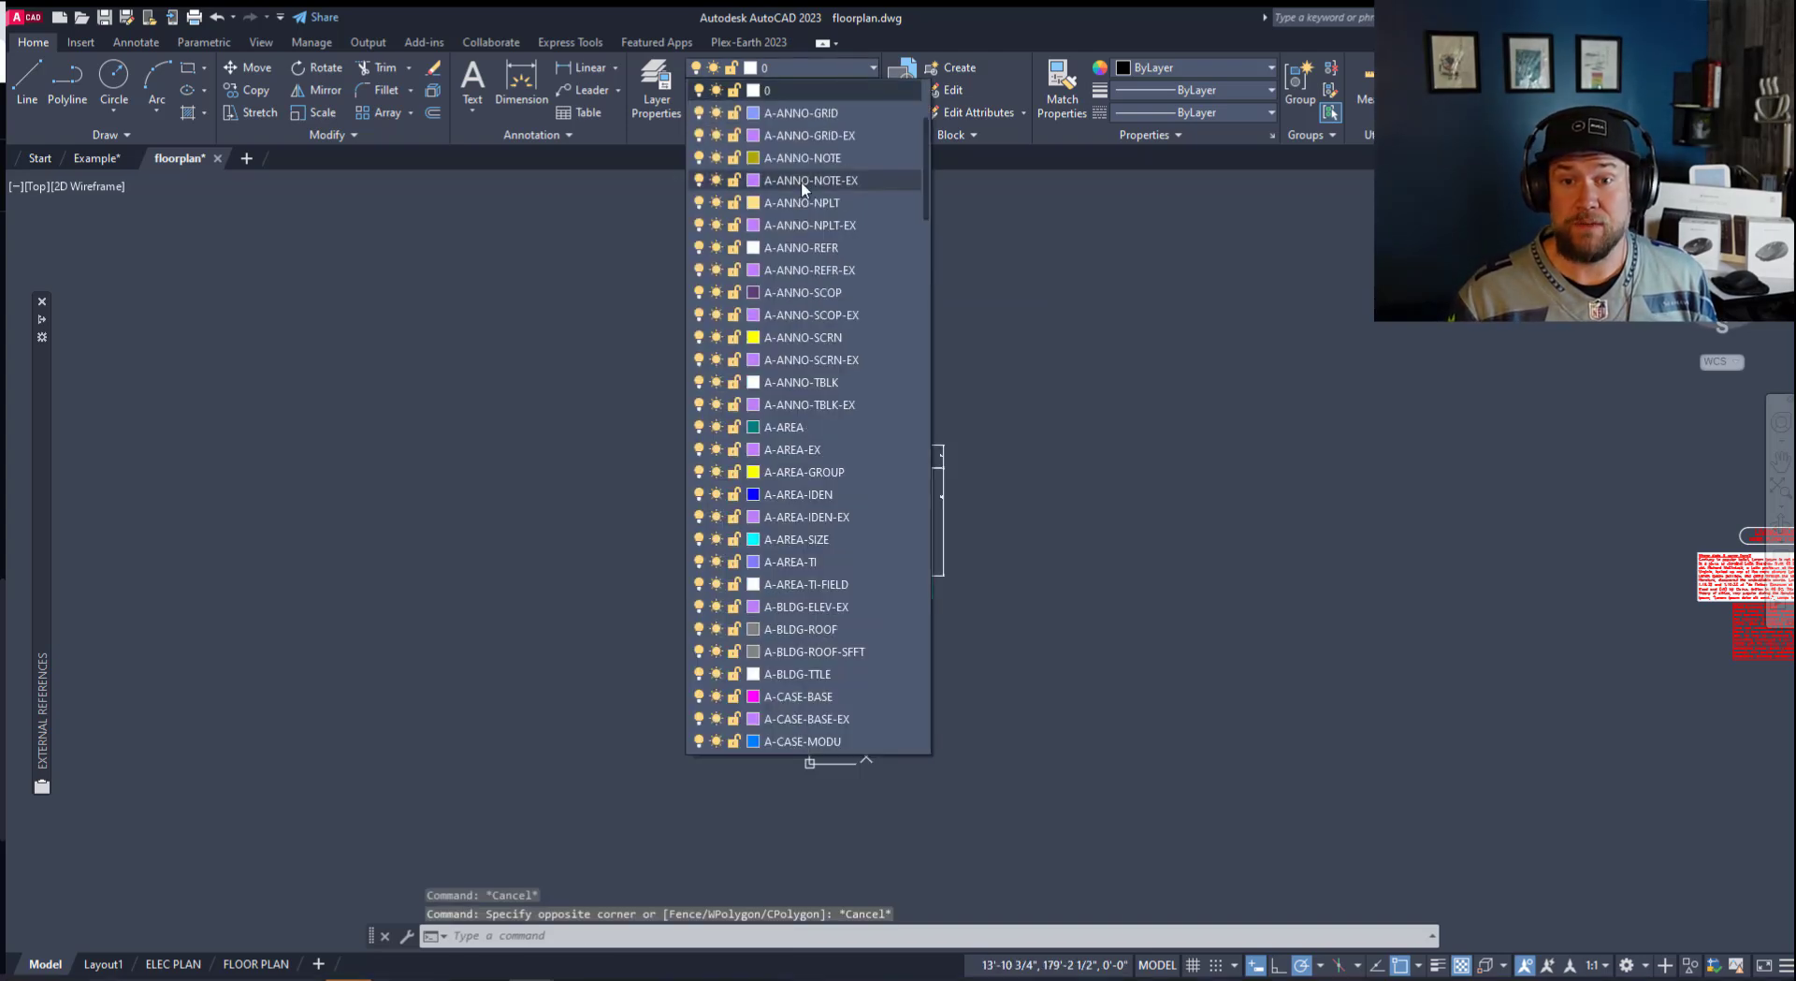
scroll(828, 309, down, 1)
scroll(819, 412, down, 12)
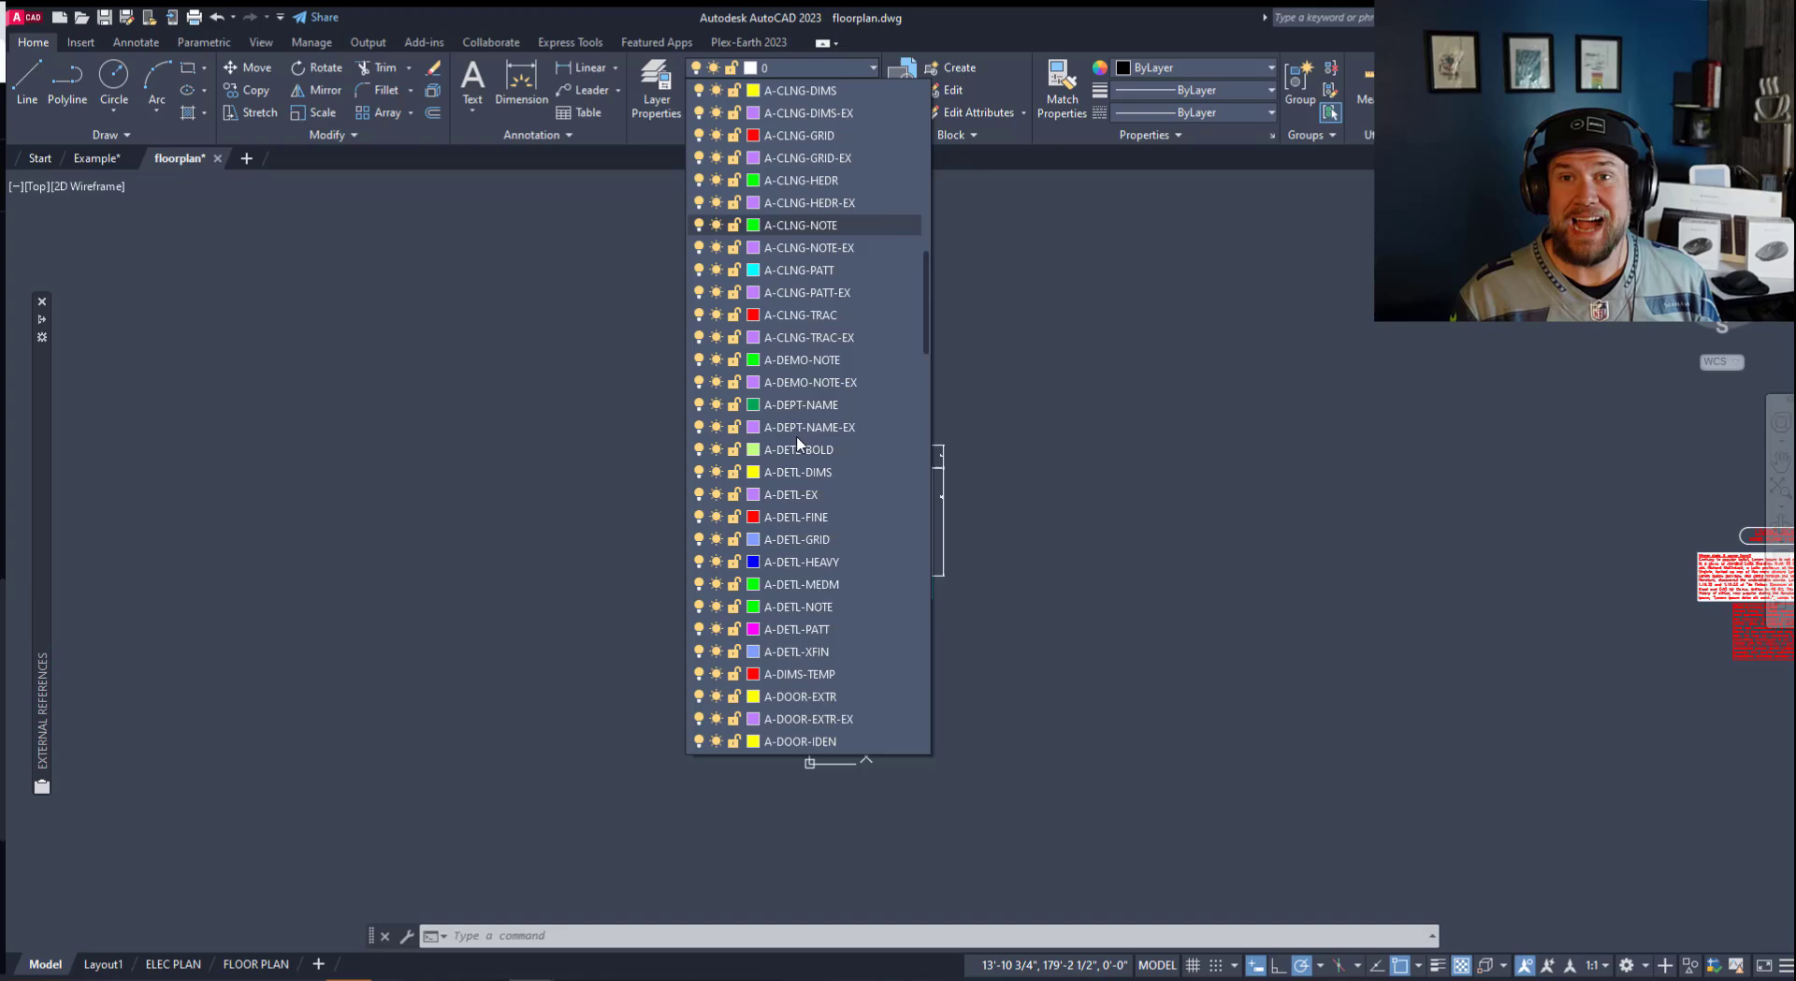
scroll(788, 466, down, 7)
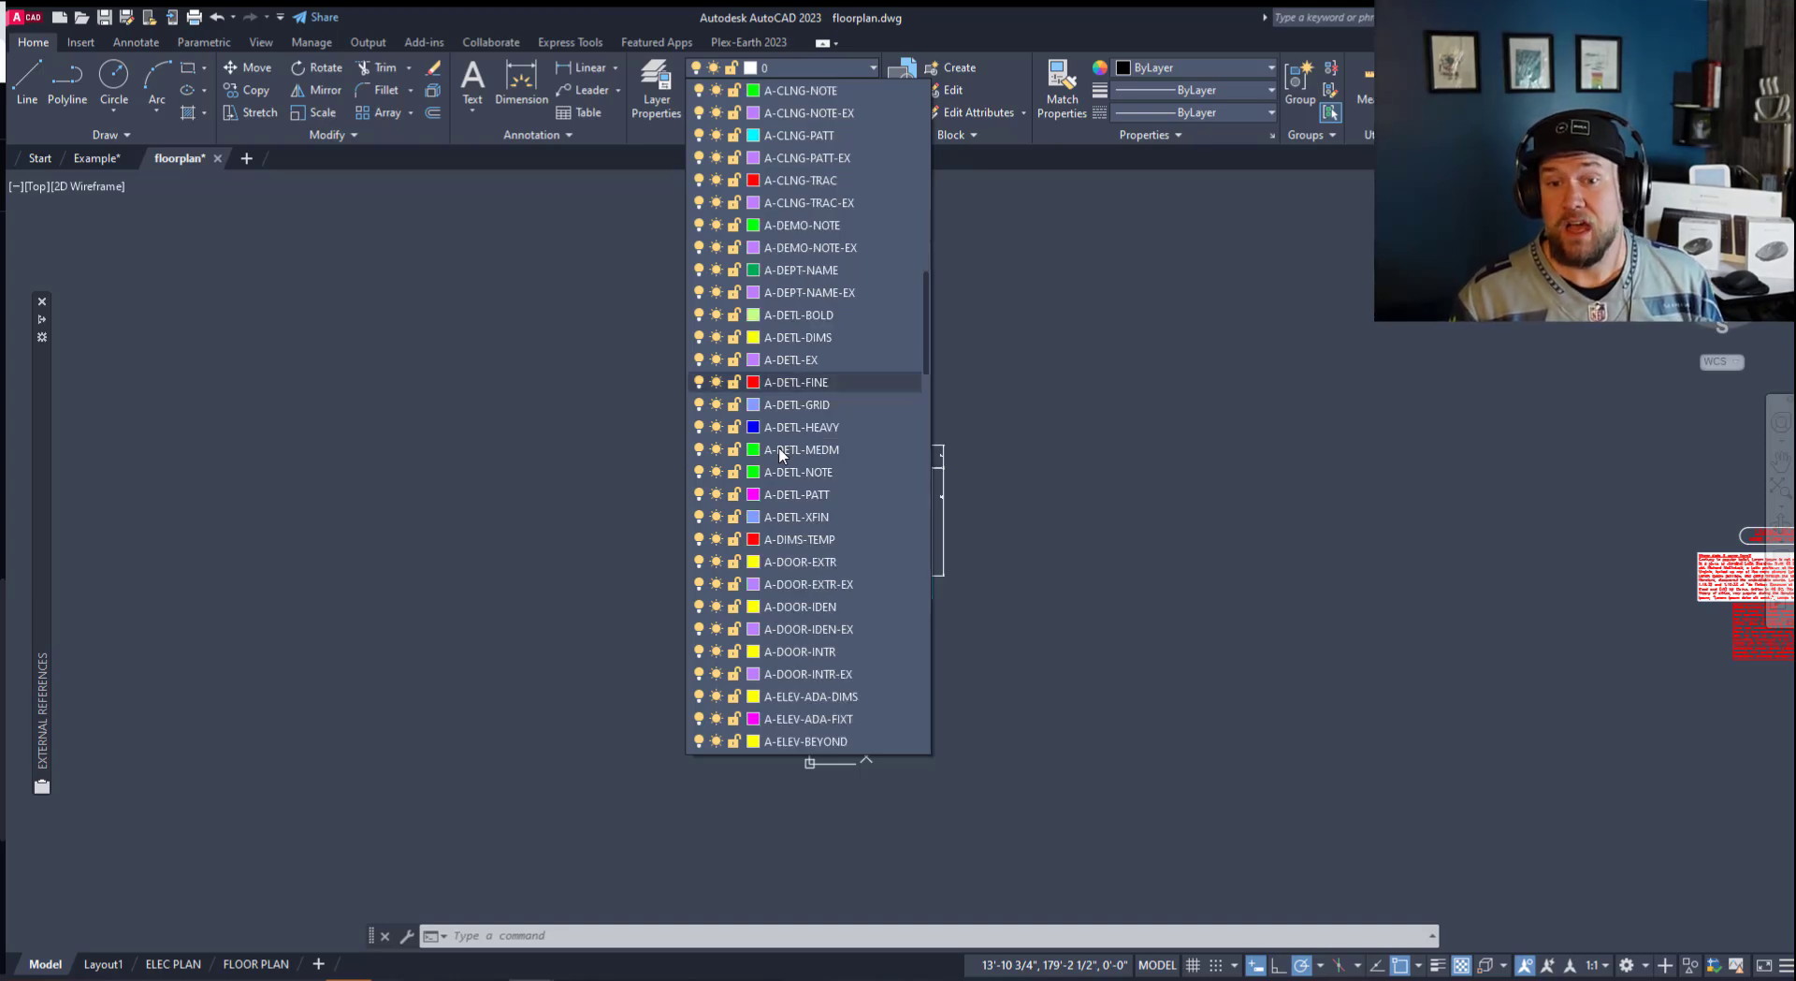
scroll(791, 470, down, 11)
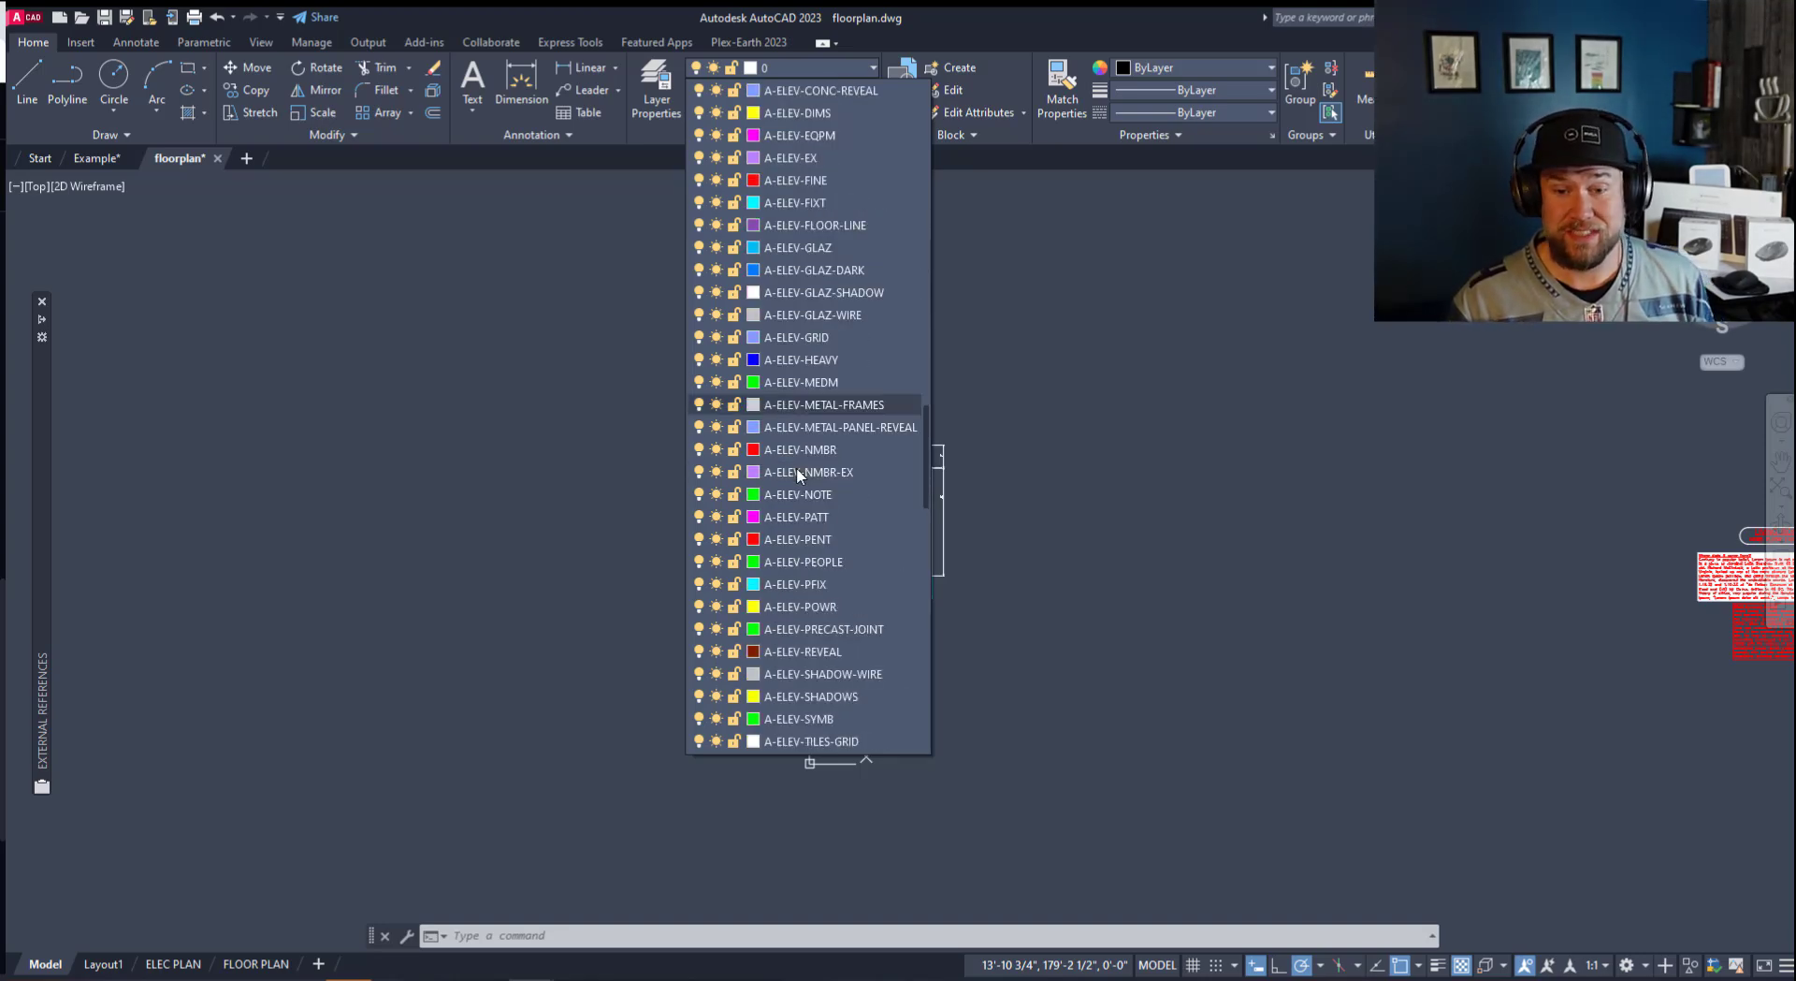
scroll(803, 472, down, 9)
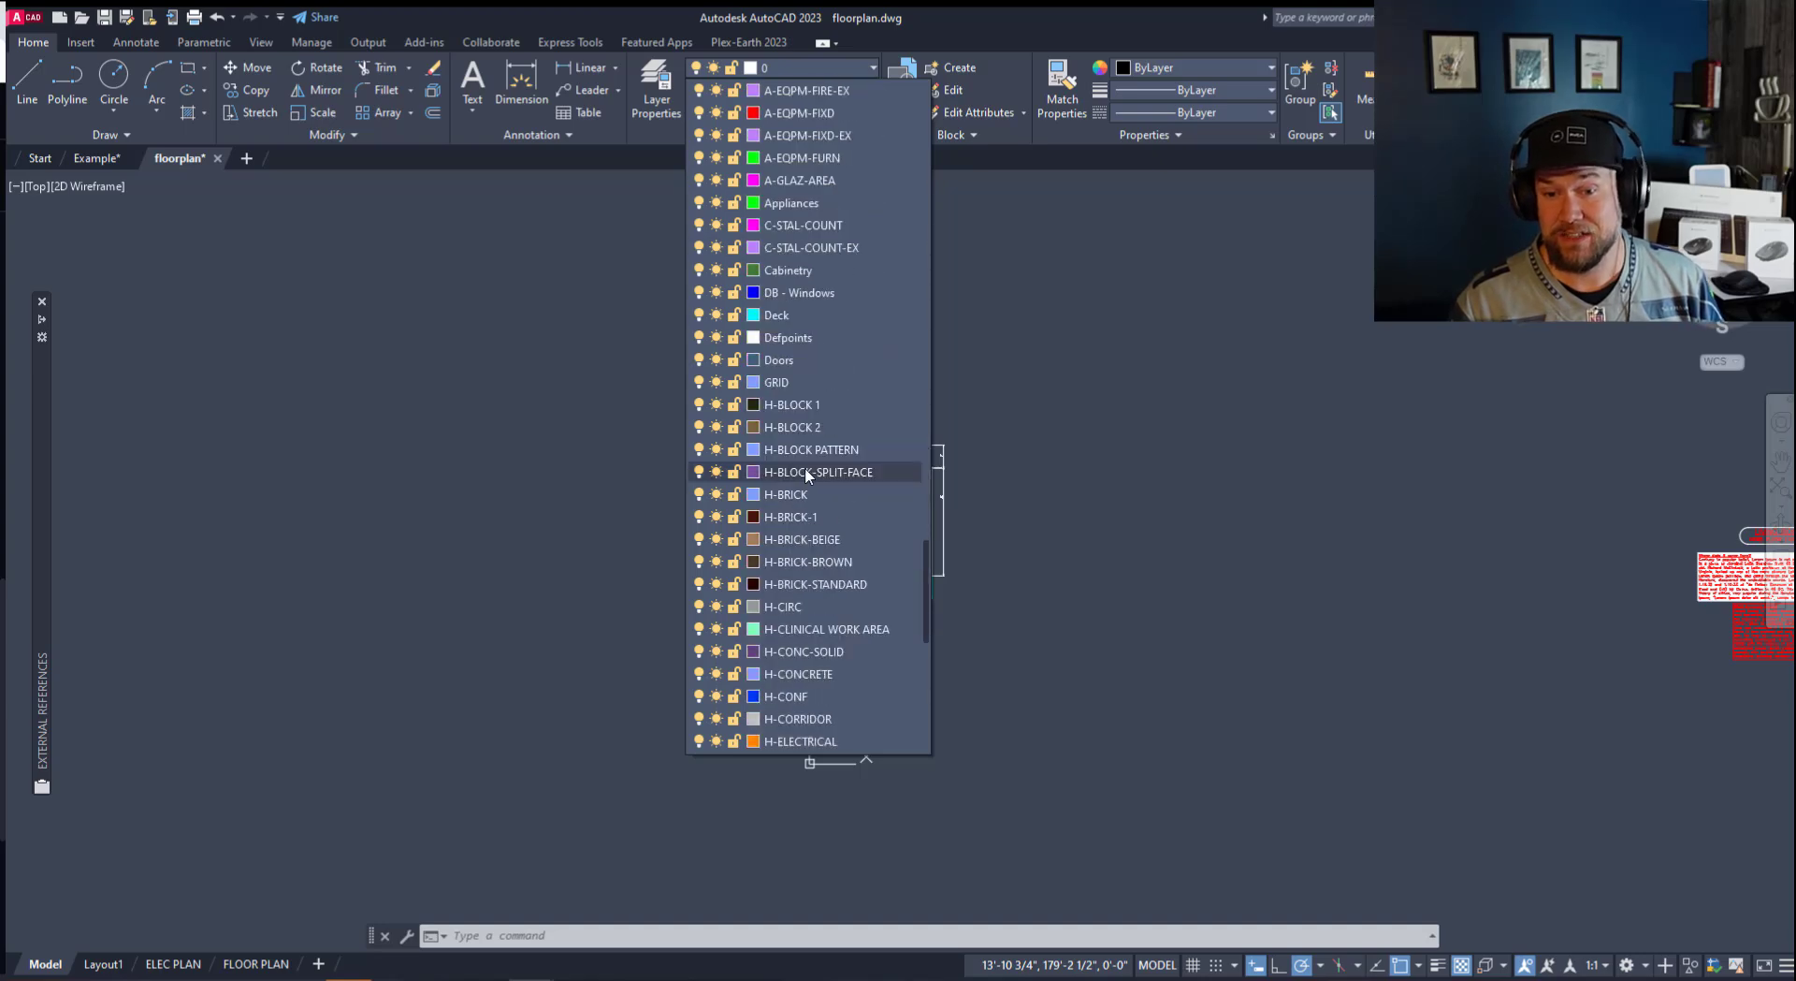
scroll(806, 471, down, 13)
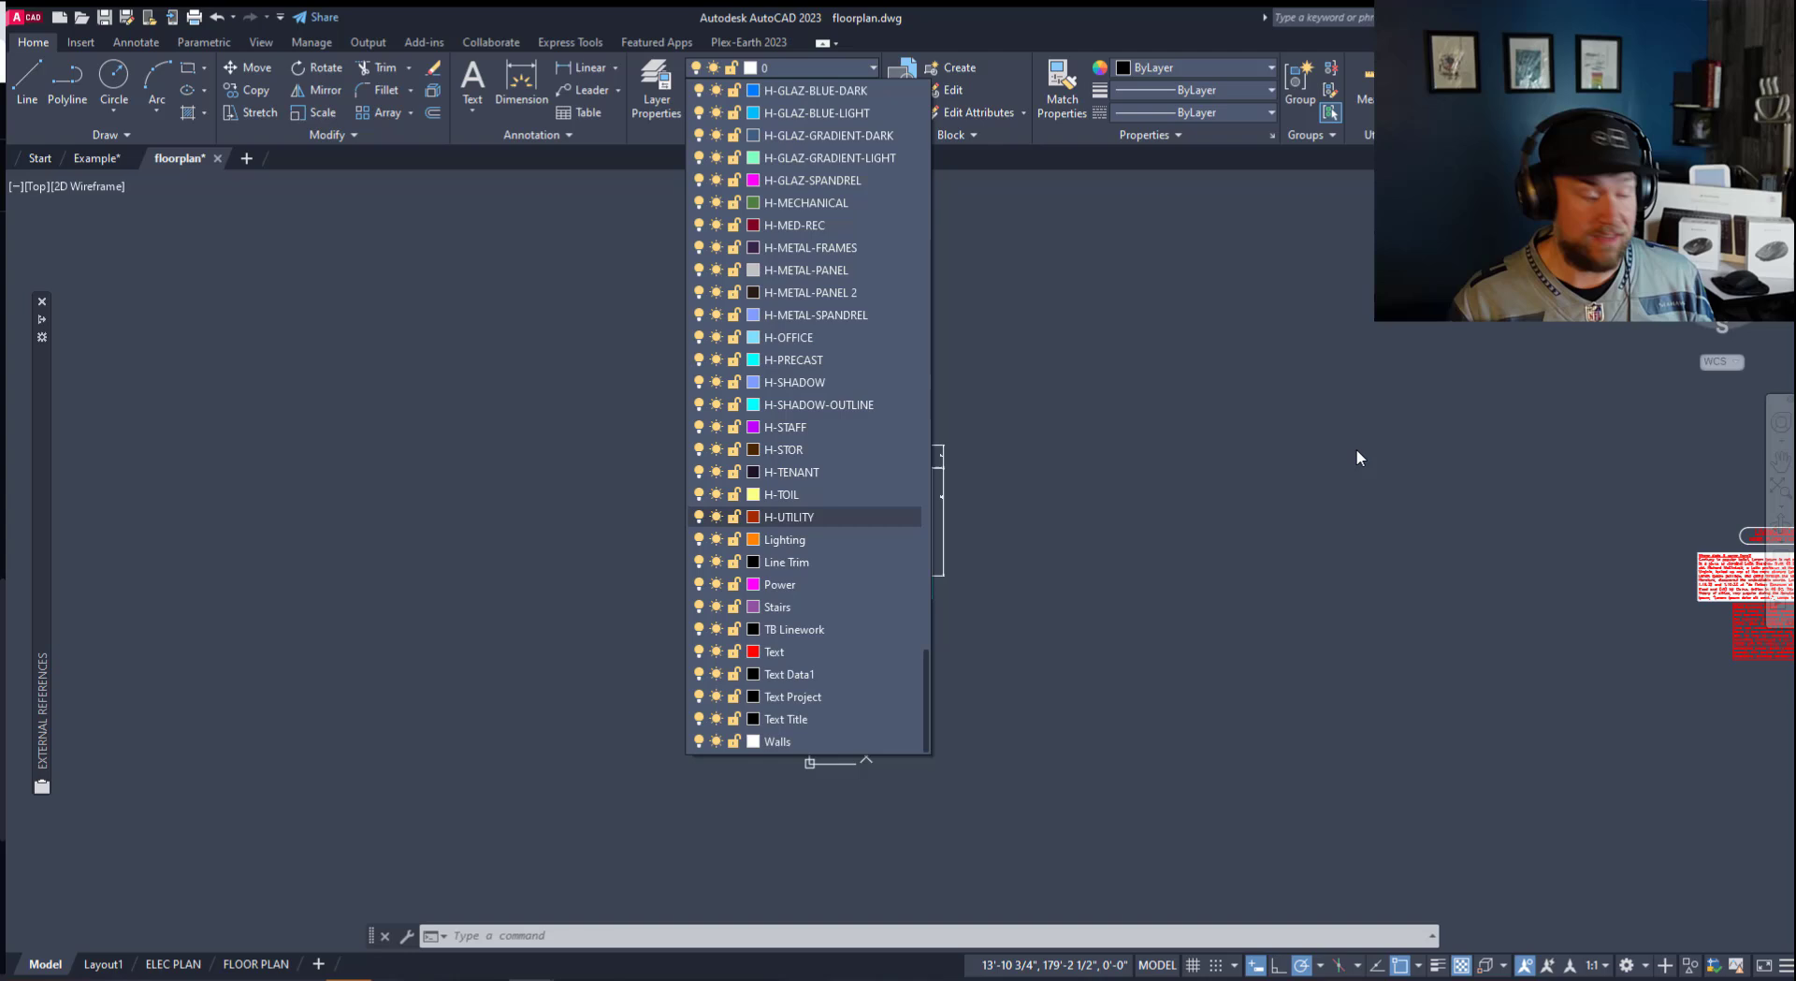
Close the layer list, pan around the plan, and select then deselect the LIVING ROOM text.
scroll(1356, 447, down, 1)
key(Escape)
middle_drag(1087, 538, 1035, 501)
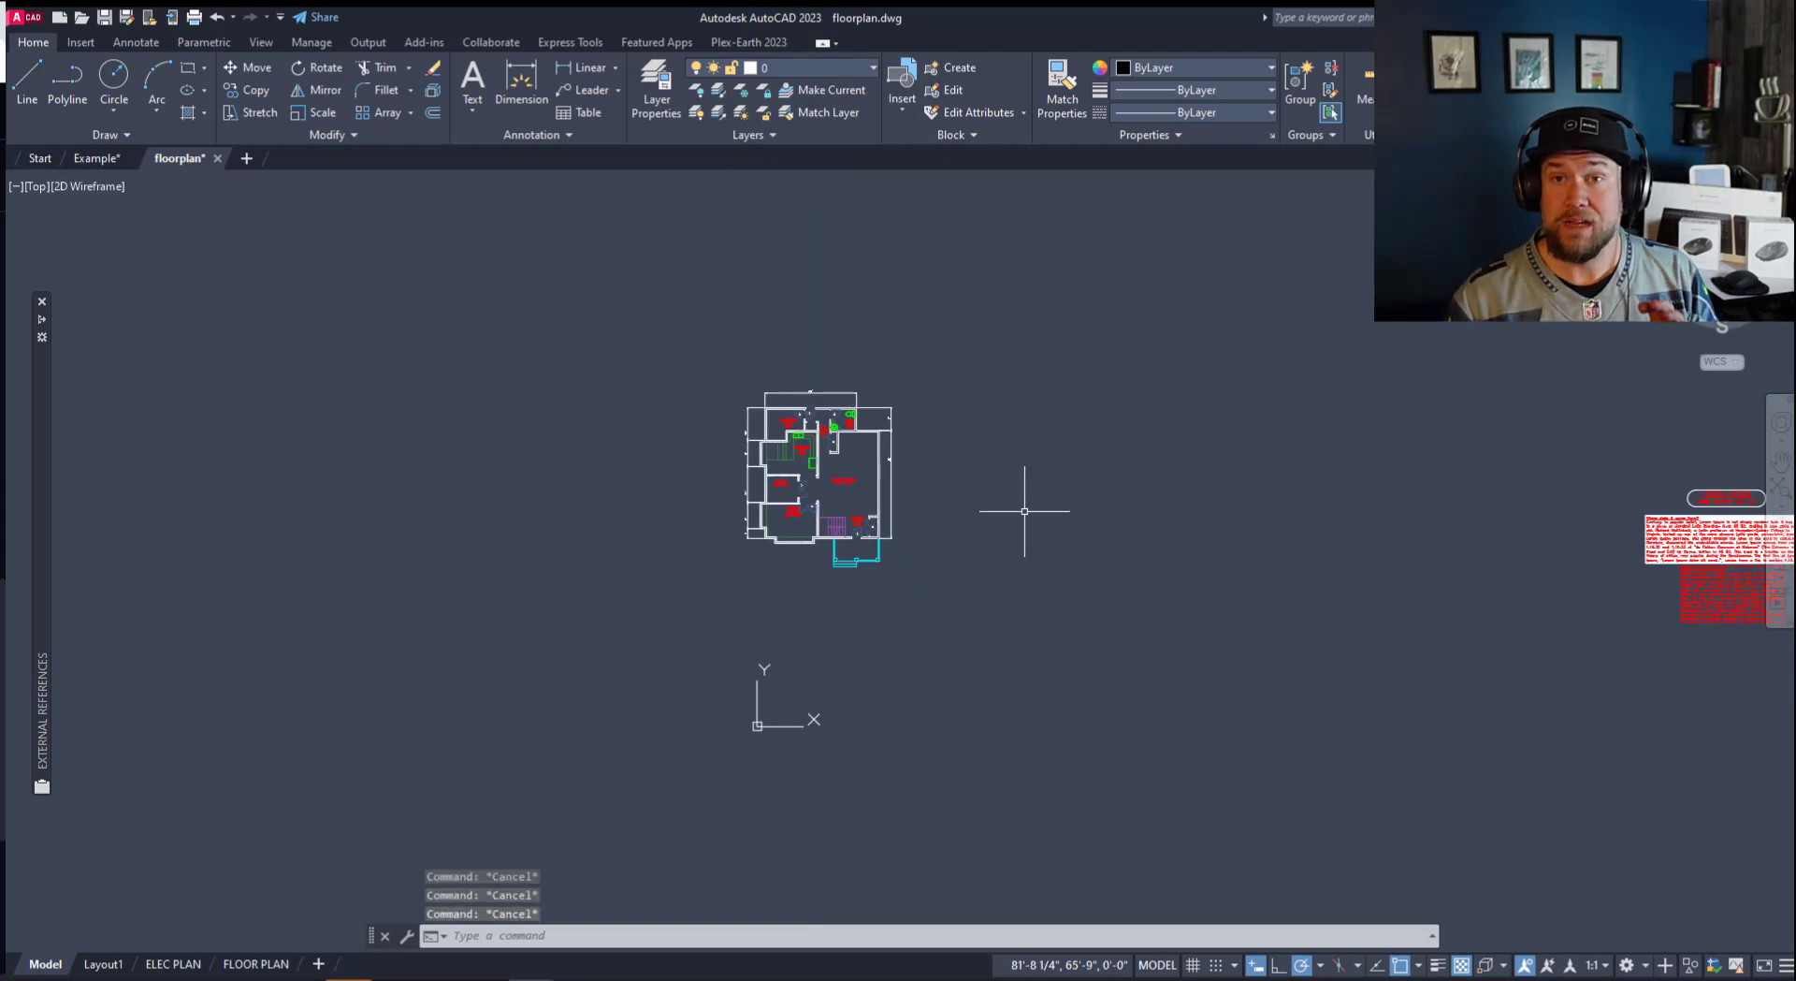
scroll(895, 486, up, 6)
click(766, 458)
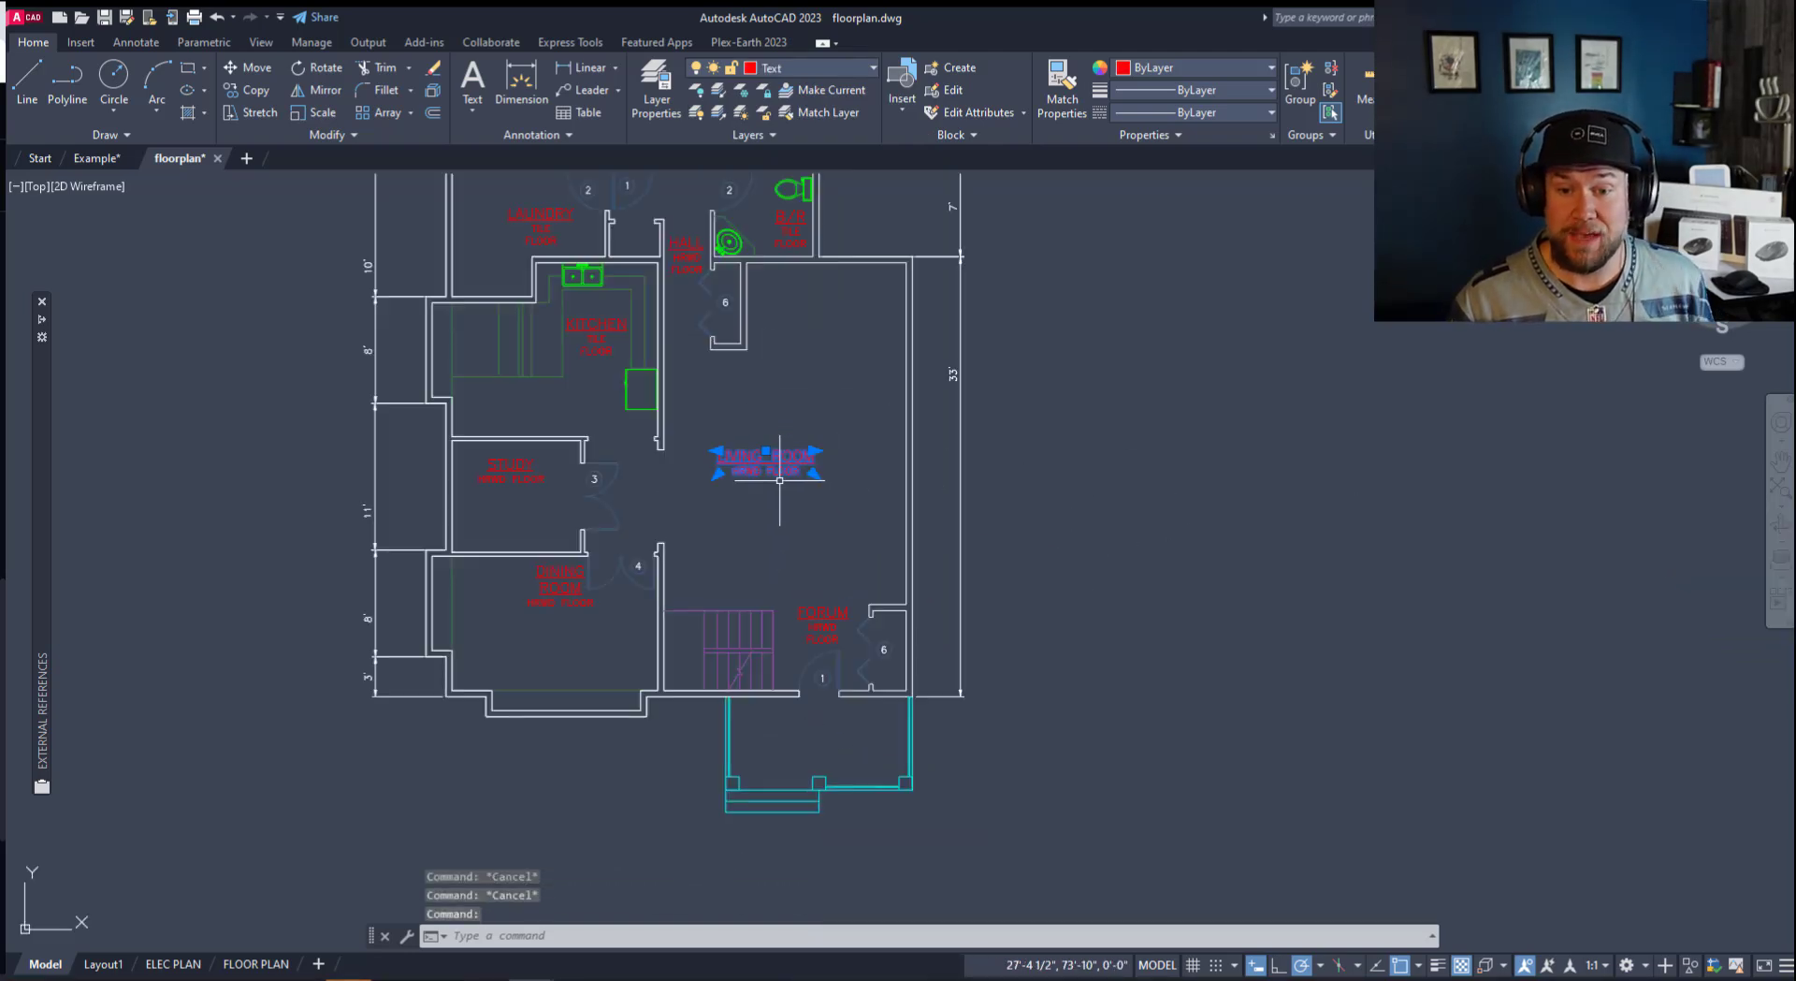
middle_drag(861, 405, 902, 537)
key(Escape)
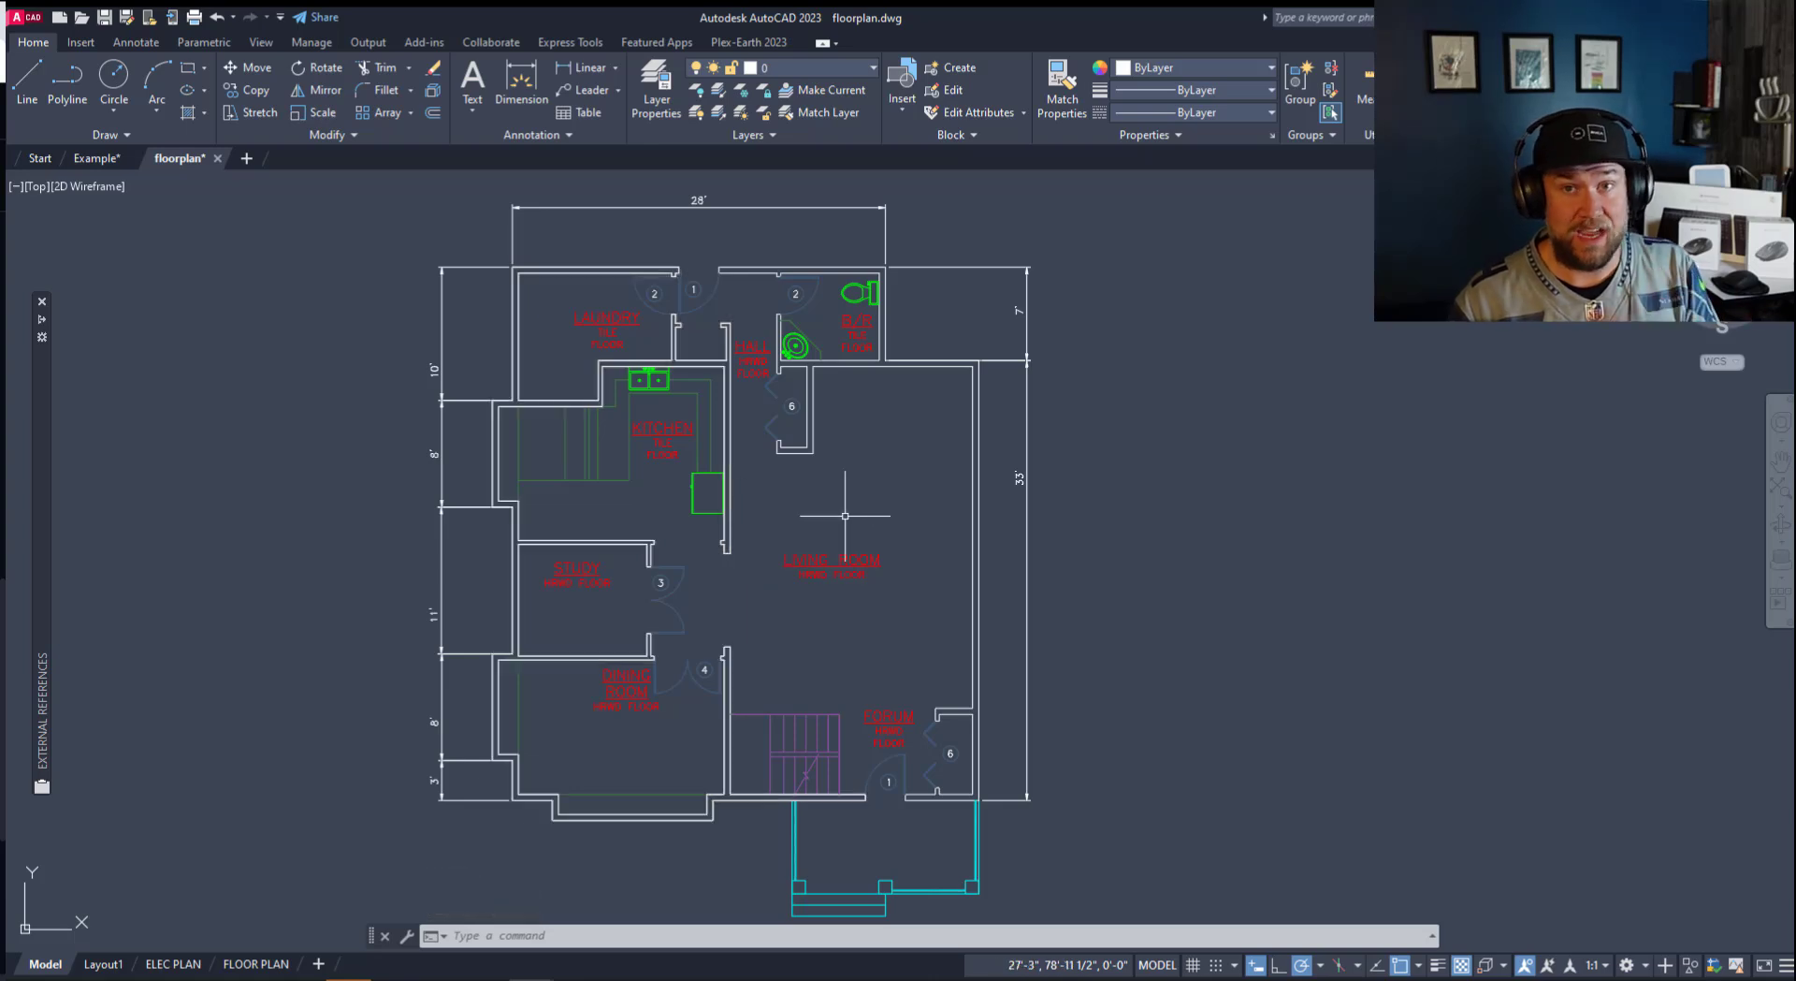
mouse_move(840, 529)
middle_down()
mouse_move(845, 561)
mouse_move(847, 490)
middle_up()
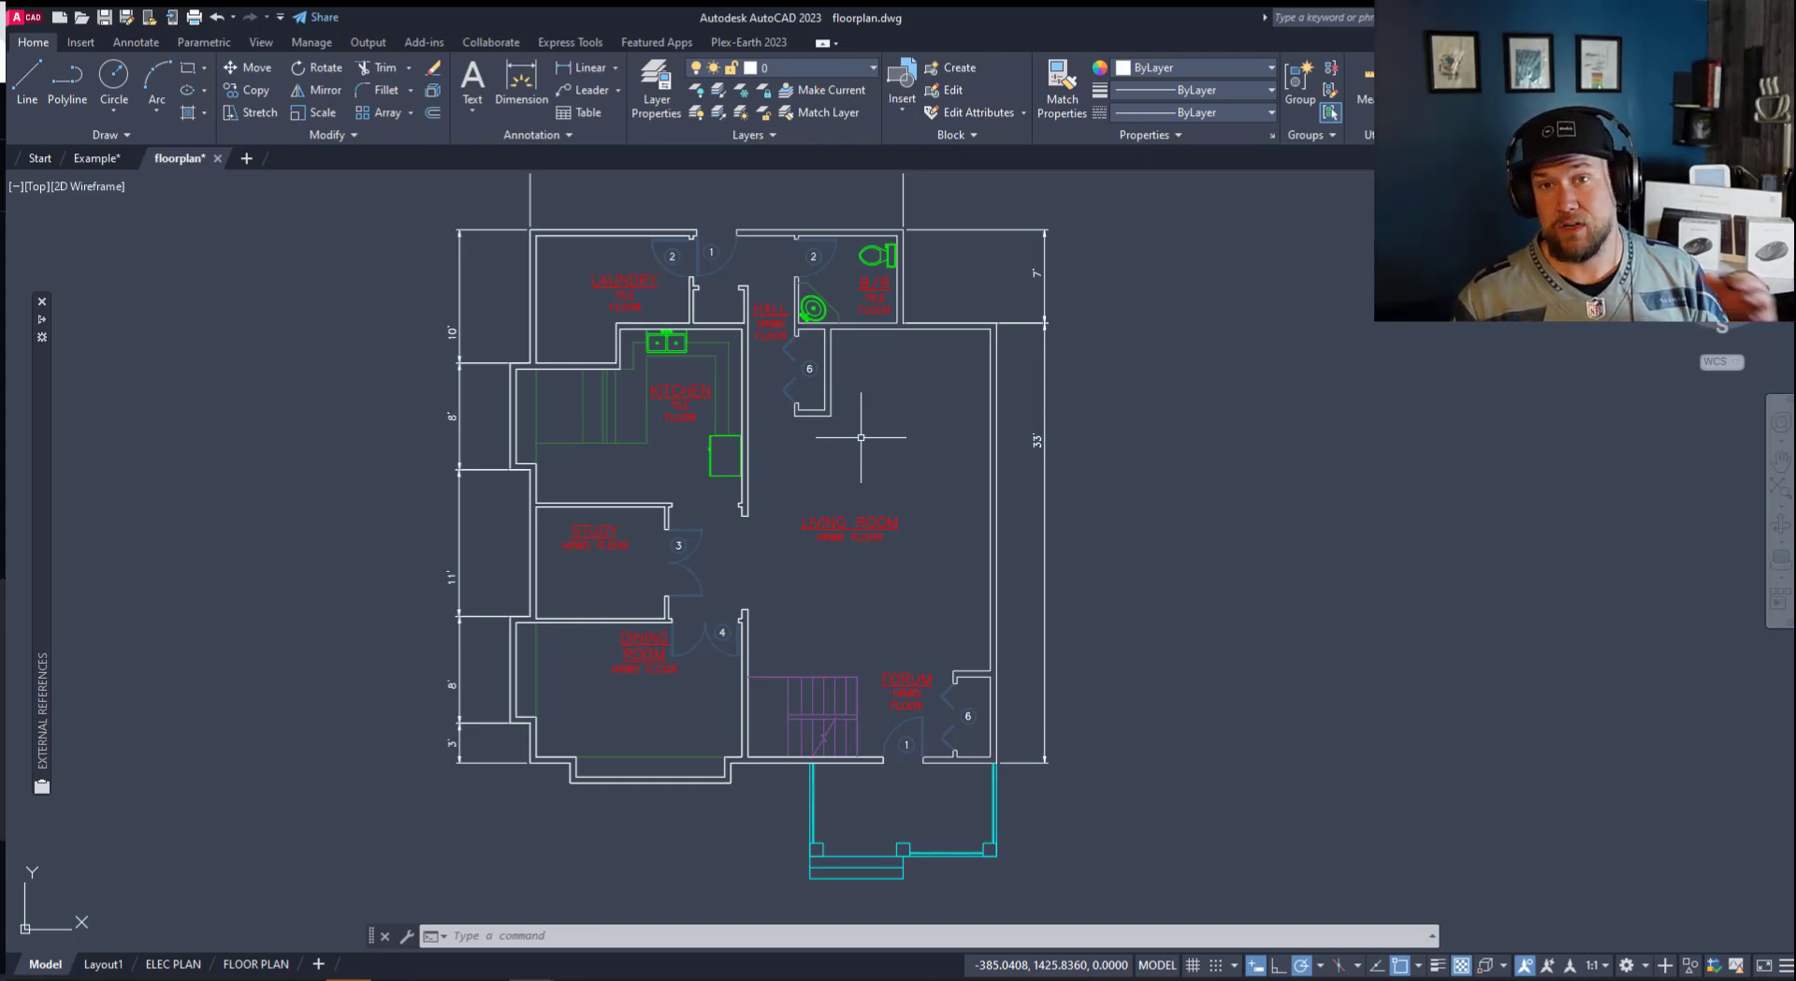
Press Ctrl+I, abandon a selection window, and display the FLOOR PLAN layout sheet.
key(ctrl+i)
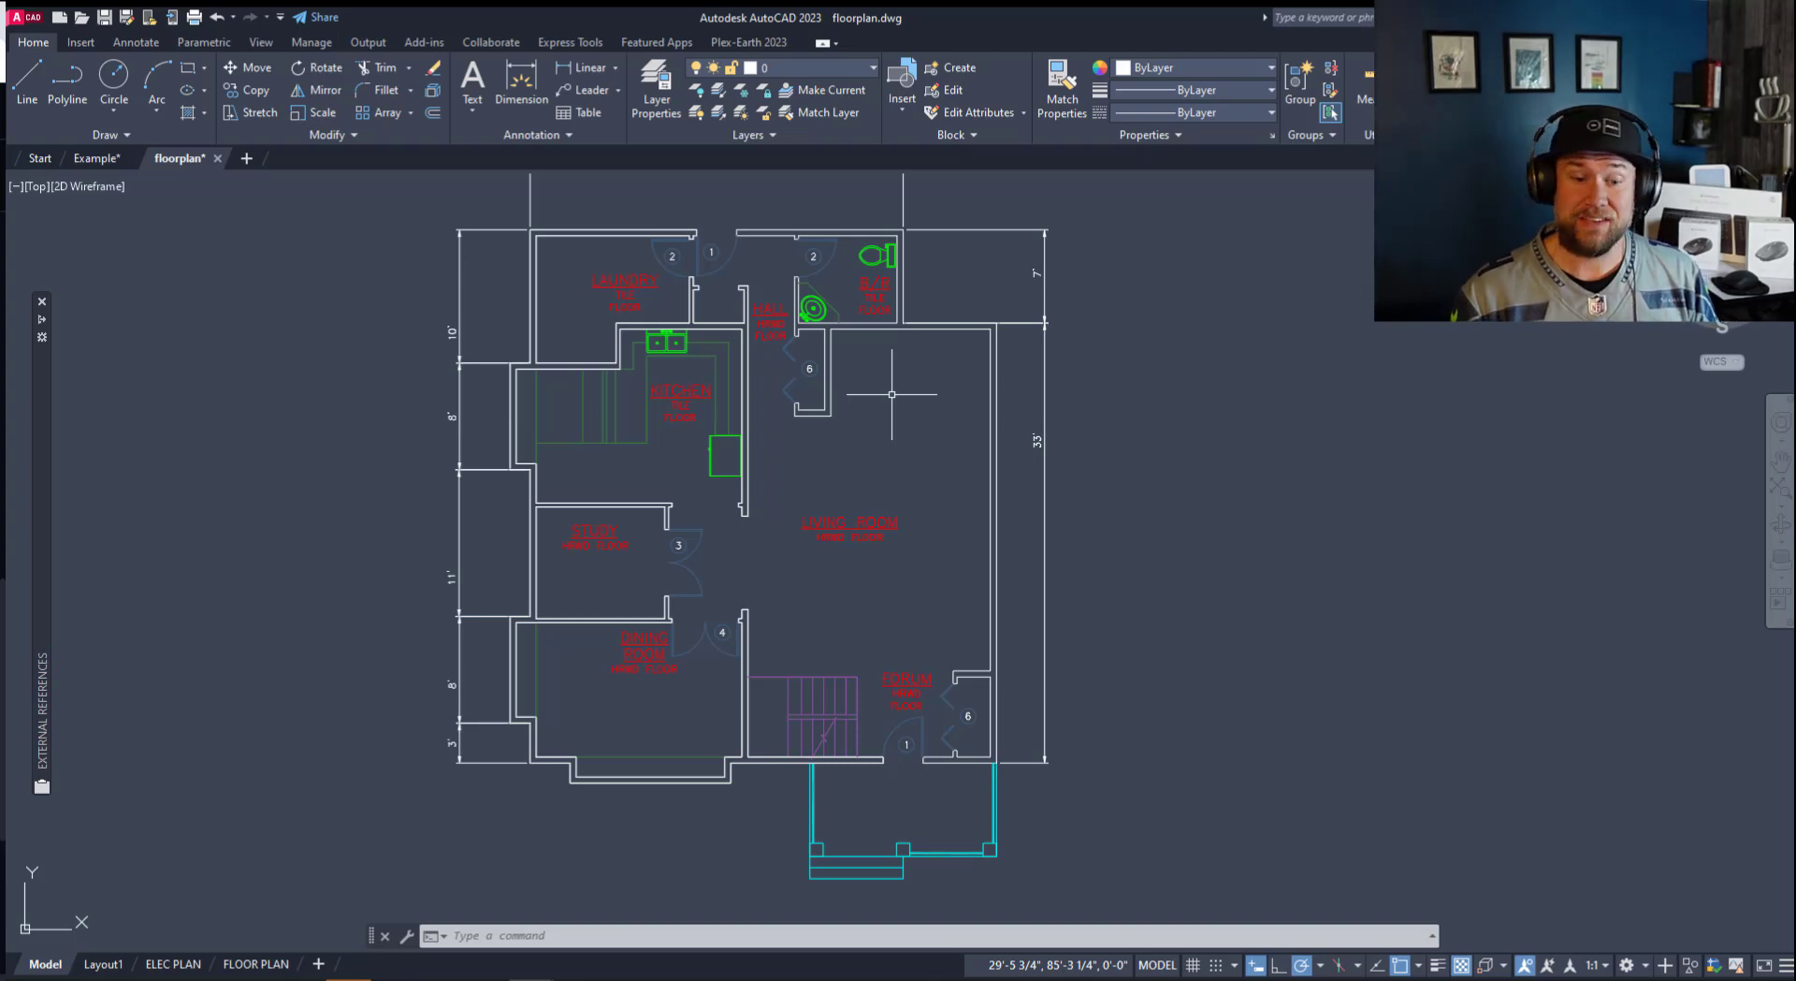
click(395, 557)
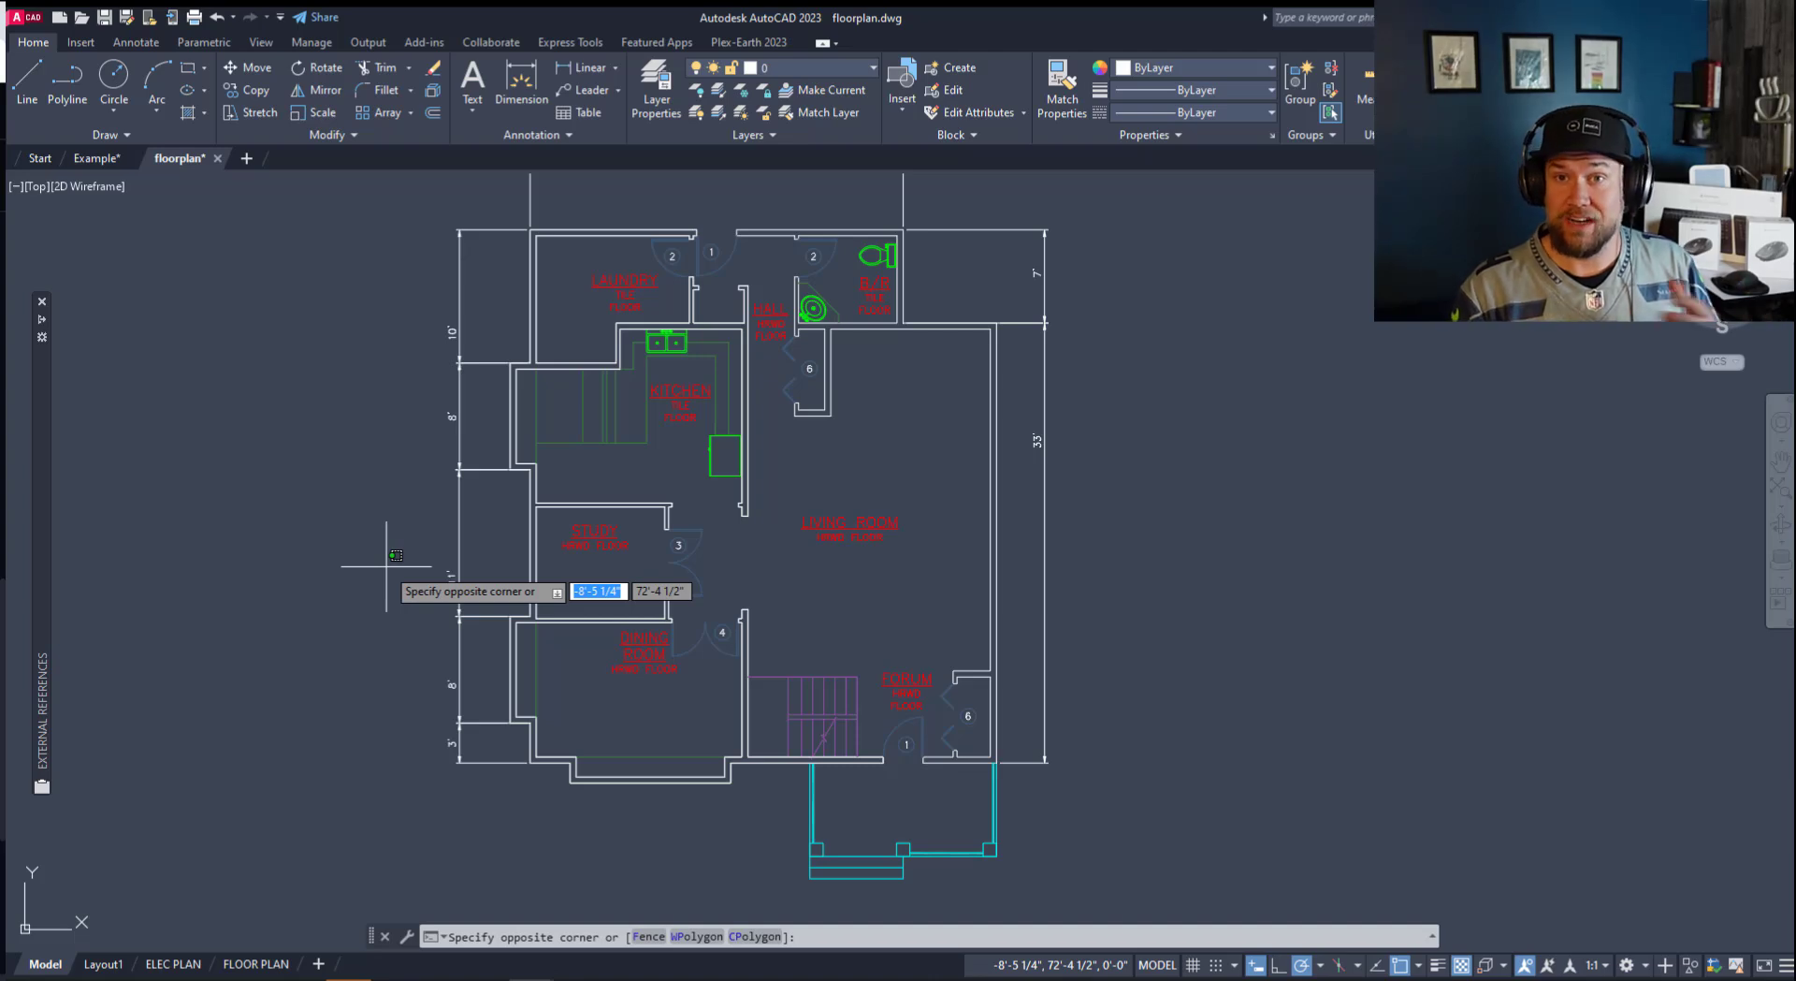
key(Escape)
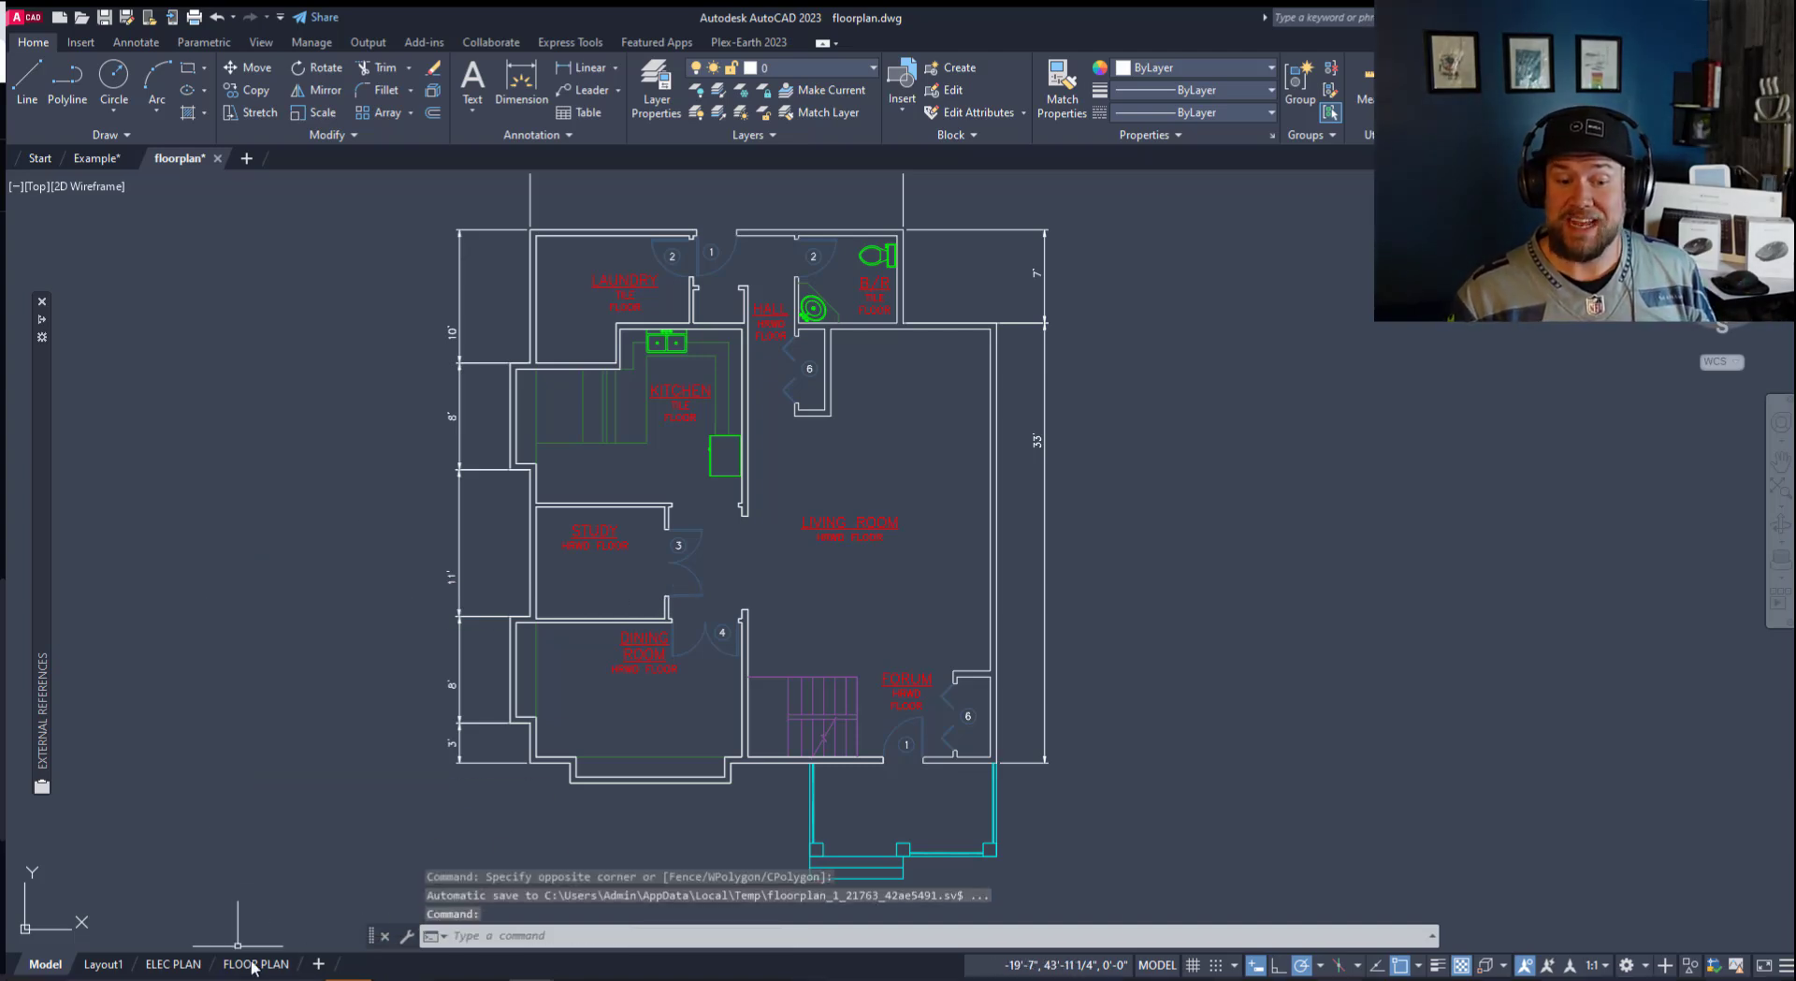
click(253, 964)
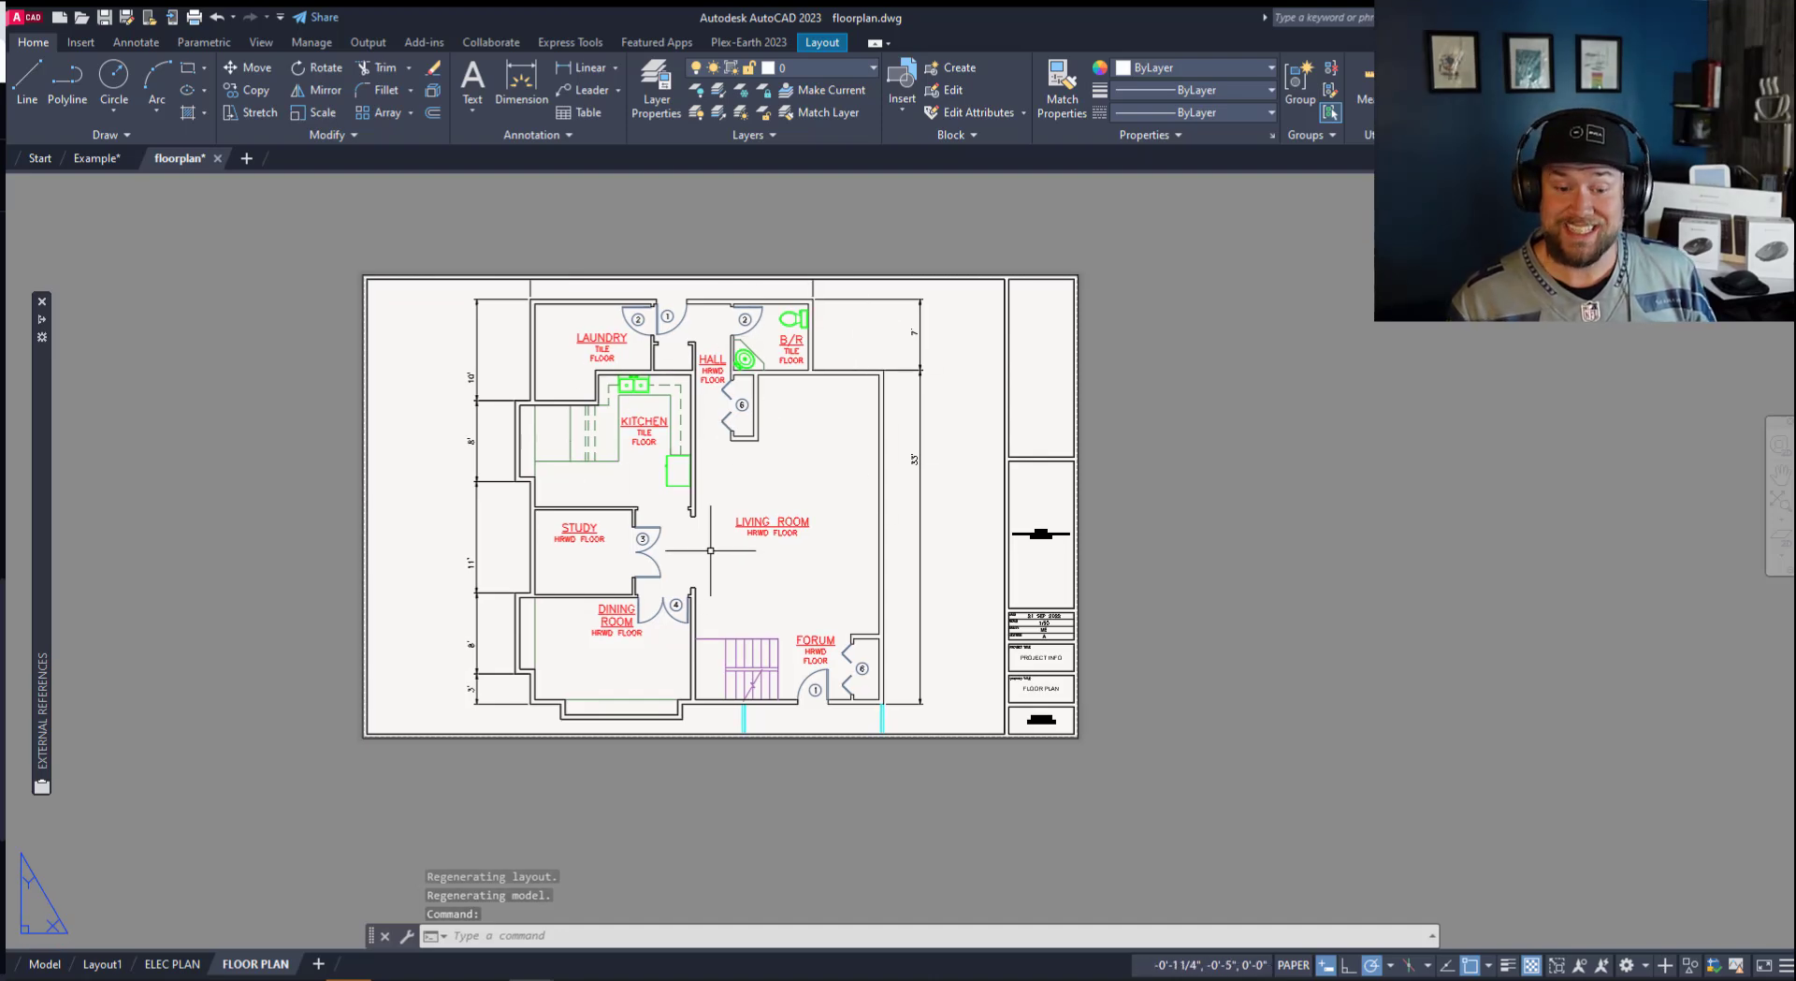
Review the ELEC PLAN layout's viewports, then return to model space.
click(172, 964)
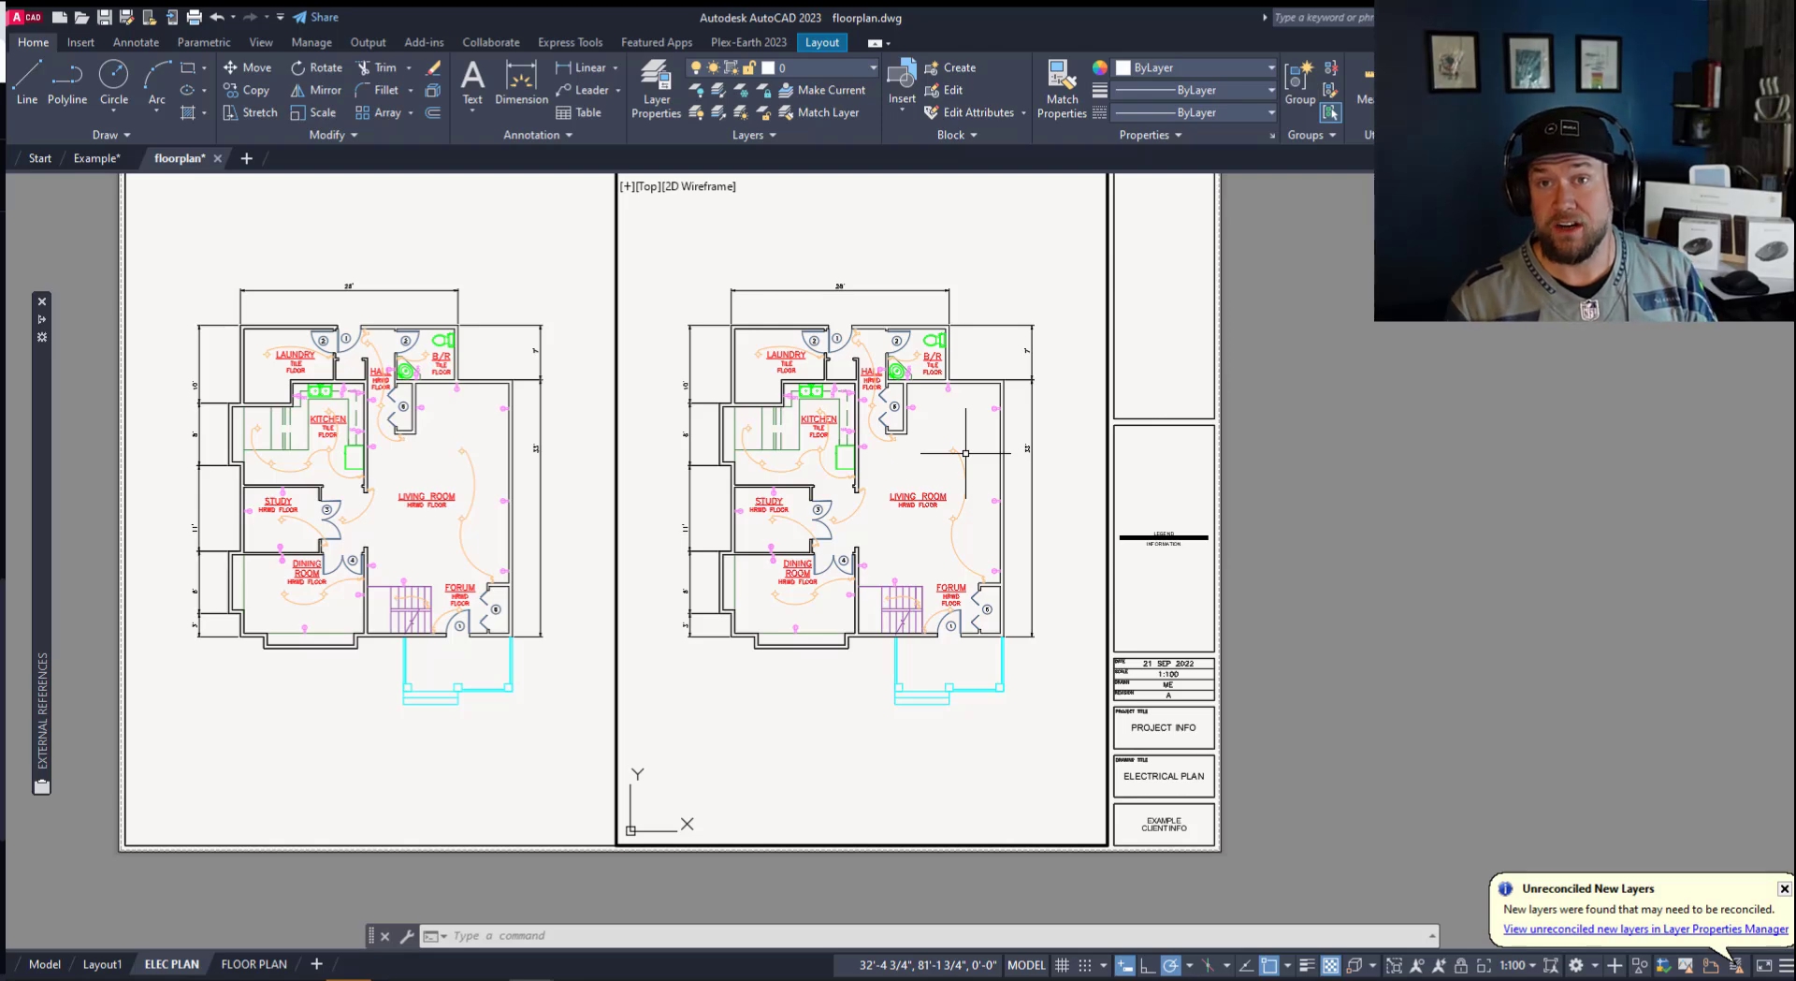
click(45, 964)
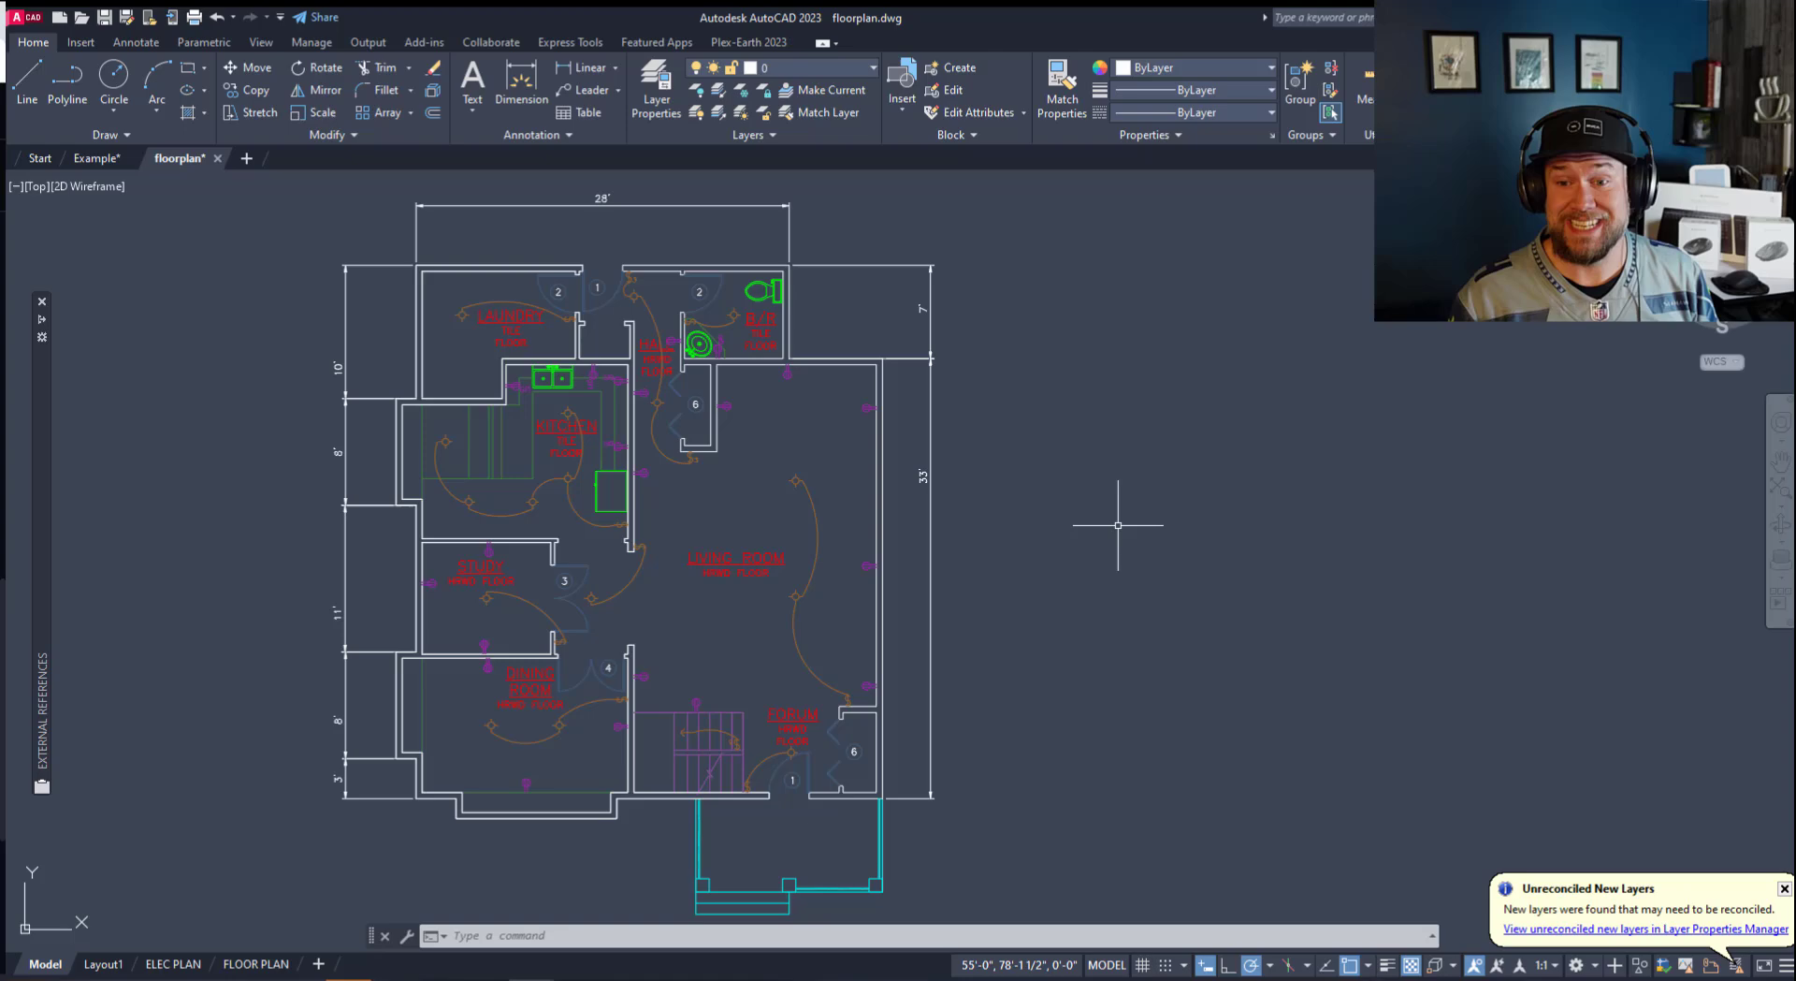
Zoom out and pan to bring the two red MText notes into view.
middle_drag(1114, 520, 1035, 489)
scroll(1075, 508, down, 5)
middle_drag(1194, 526, 914, 494)
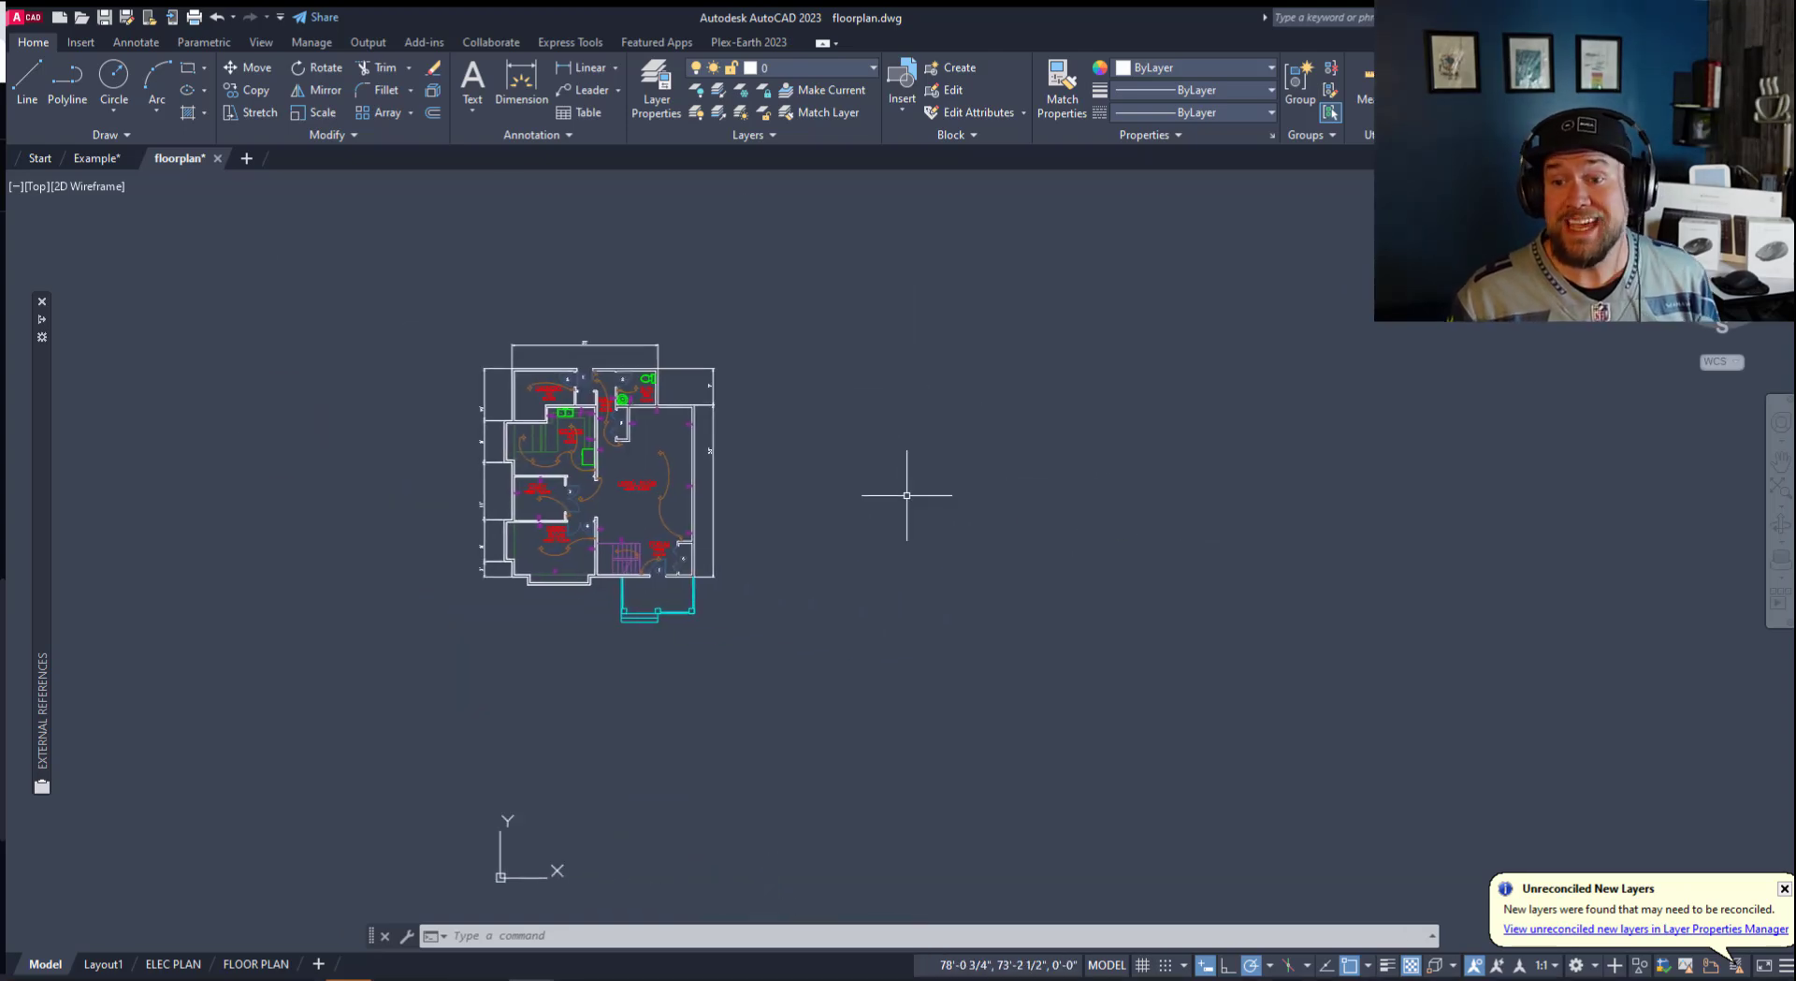
scroll(1029, 491, down, 4)
middle_drag(1275, 489, 1163, 521)
scroll(1173, 596, up, 4)
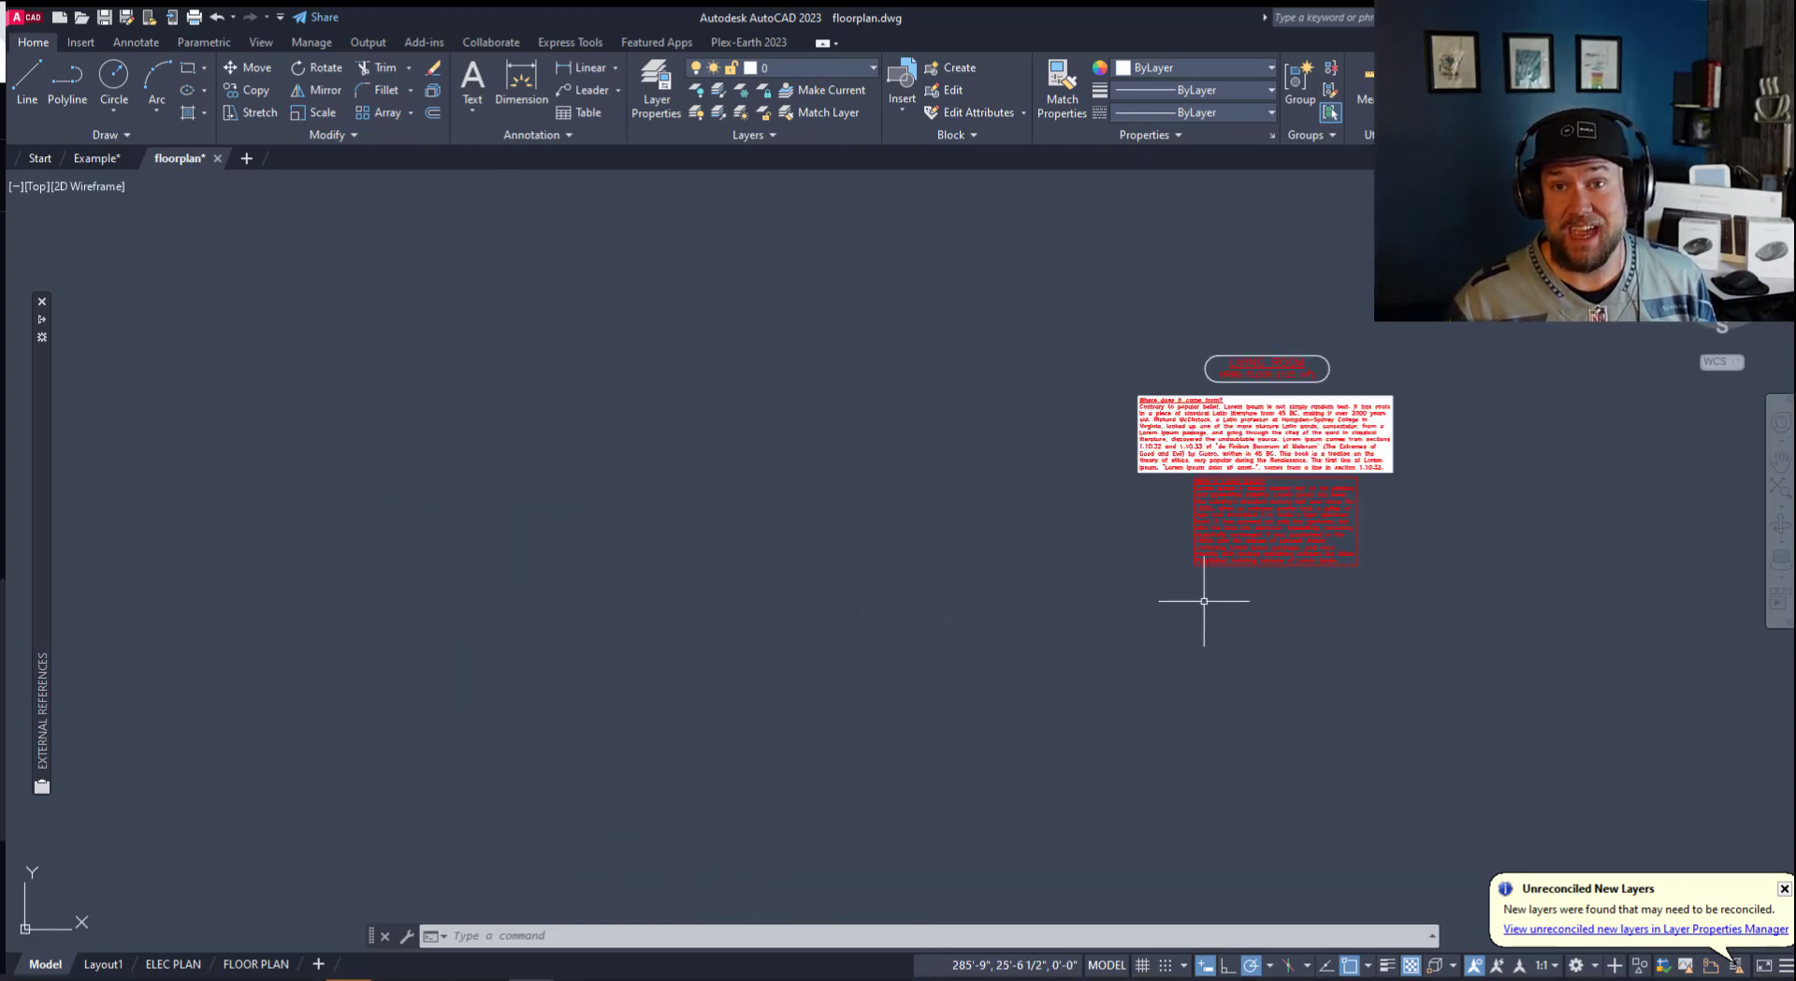
middle_drag(1204, 608, 1066, 616)
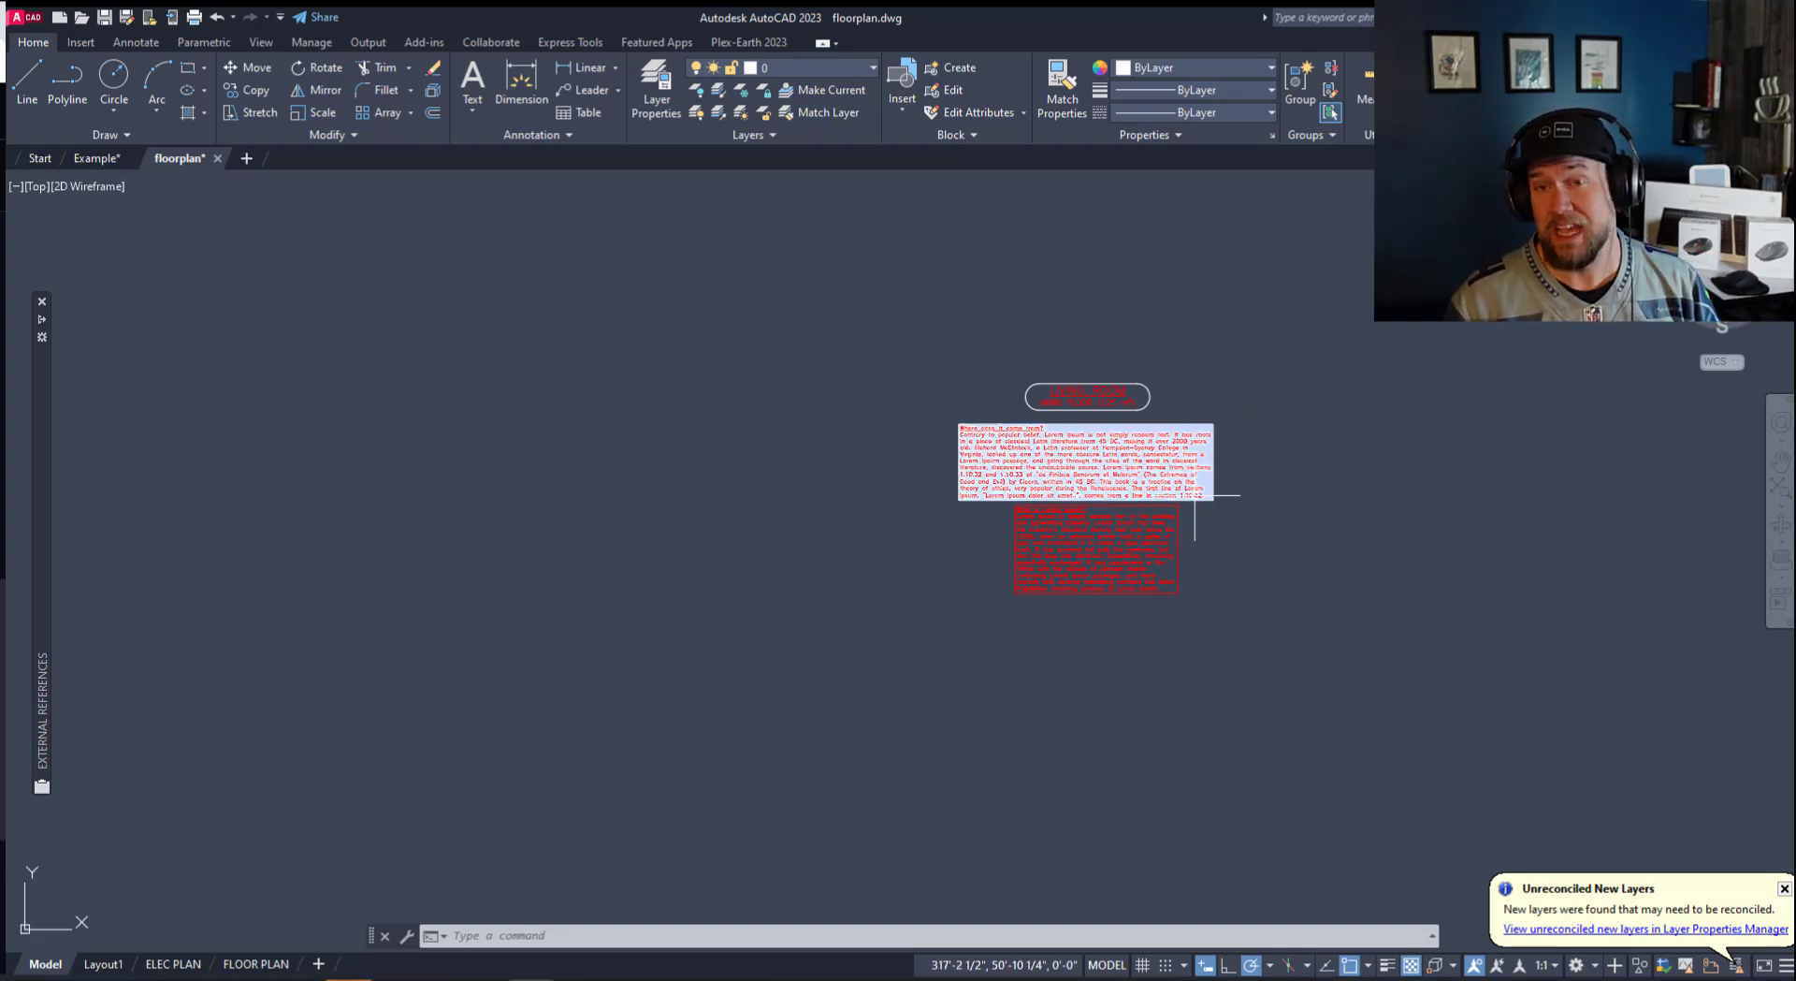
mouse_move(1194, 496)
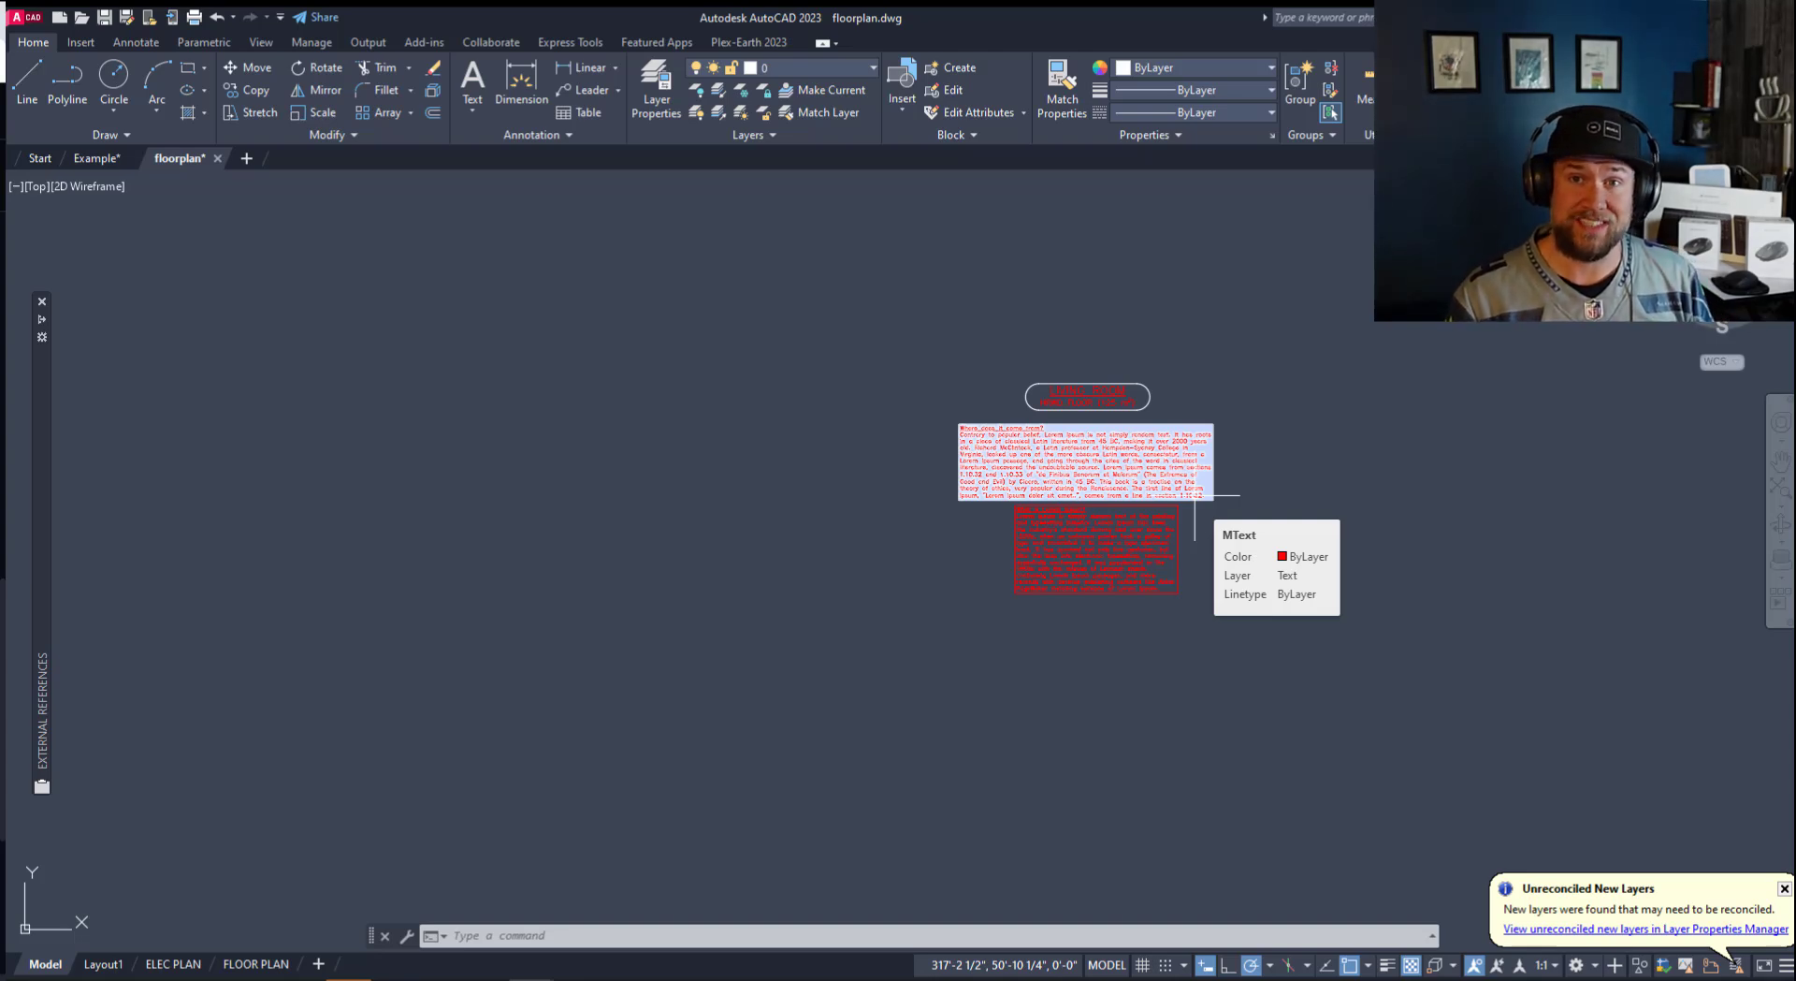
Window-select both MText notes, start and cancel a base-point copy, then show FLOOR PLAN.
click(899, 613)
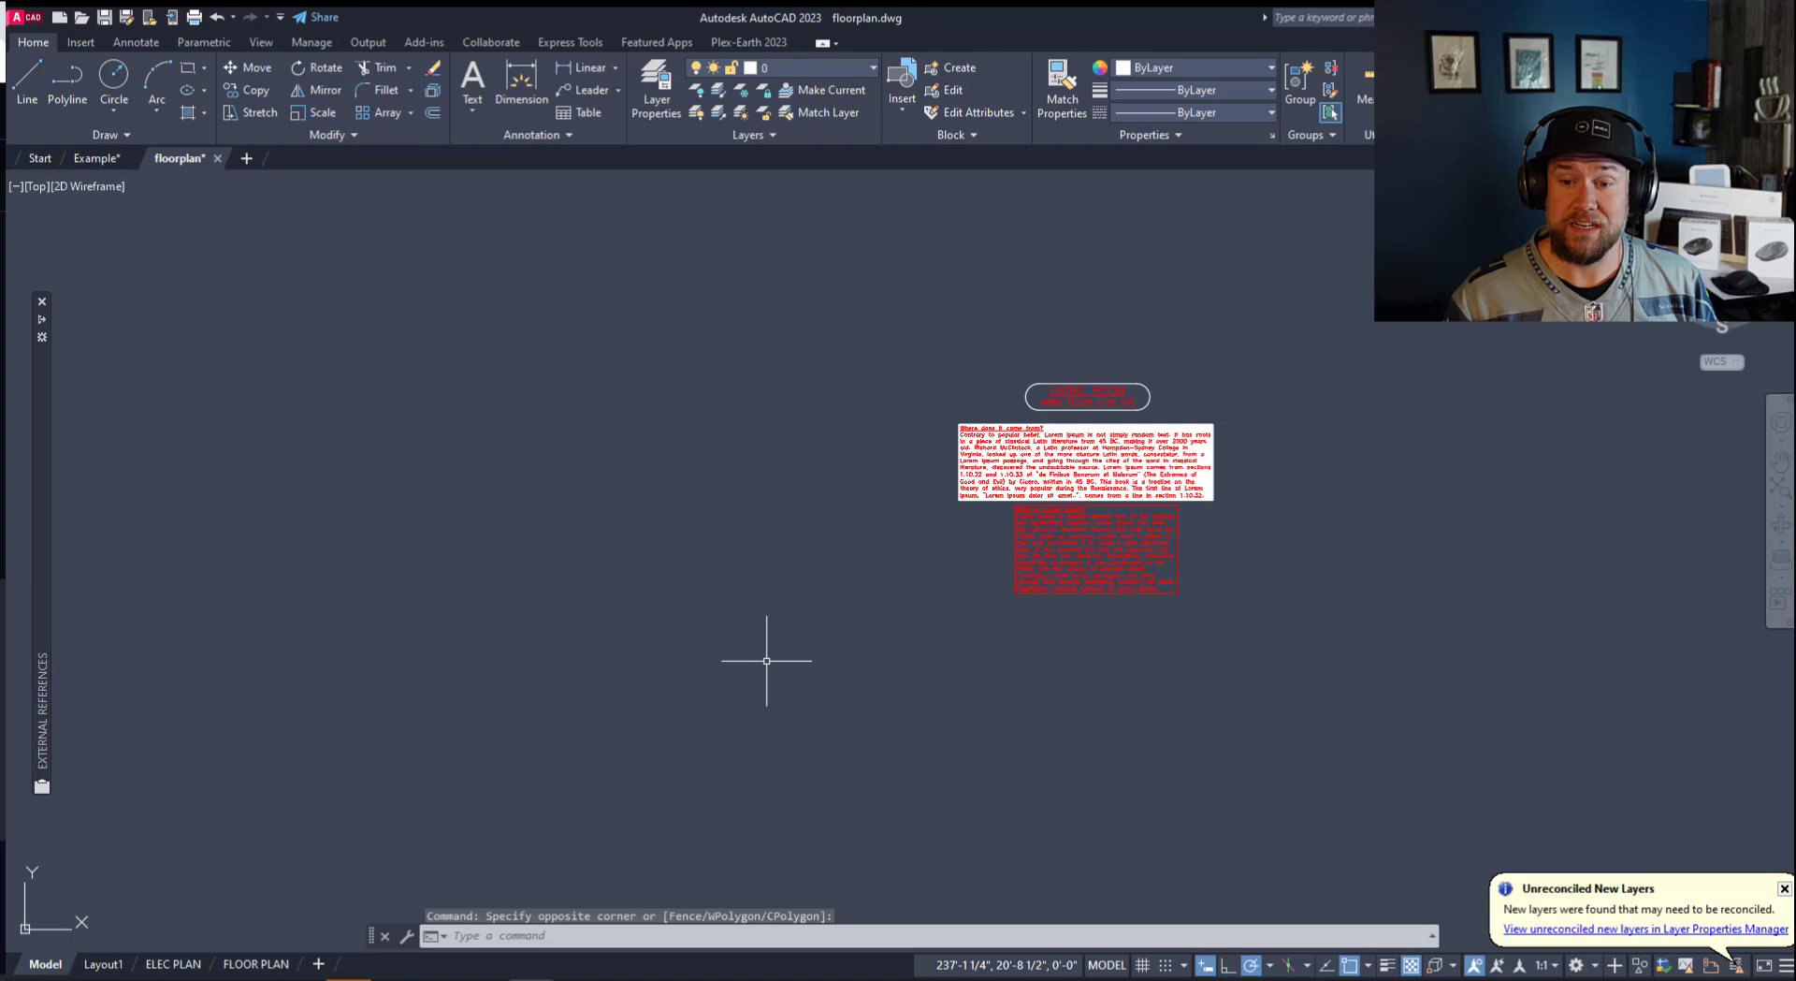
click(1156, 702)
click(946, 464)
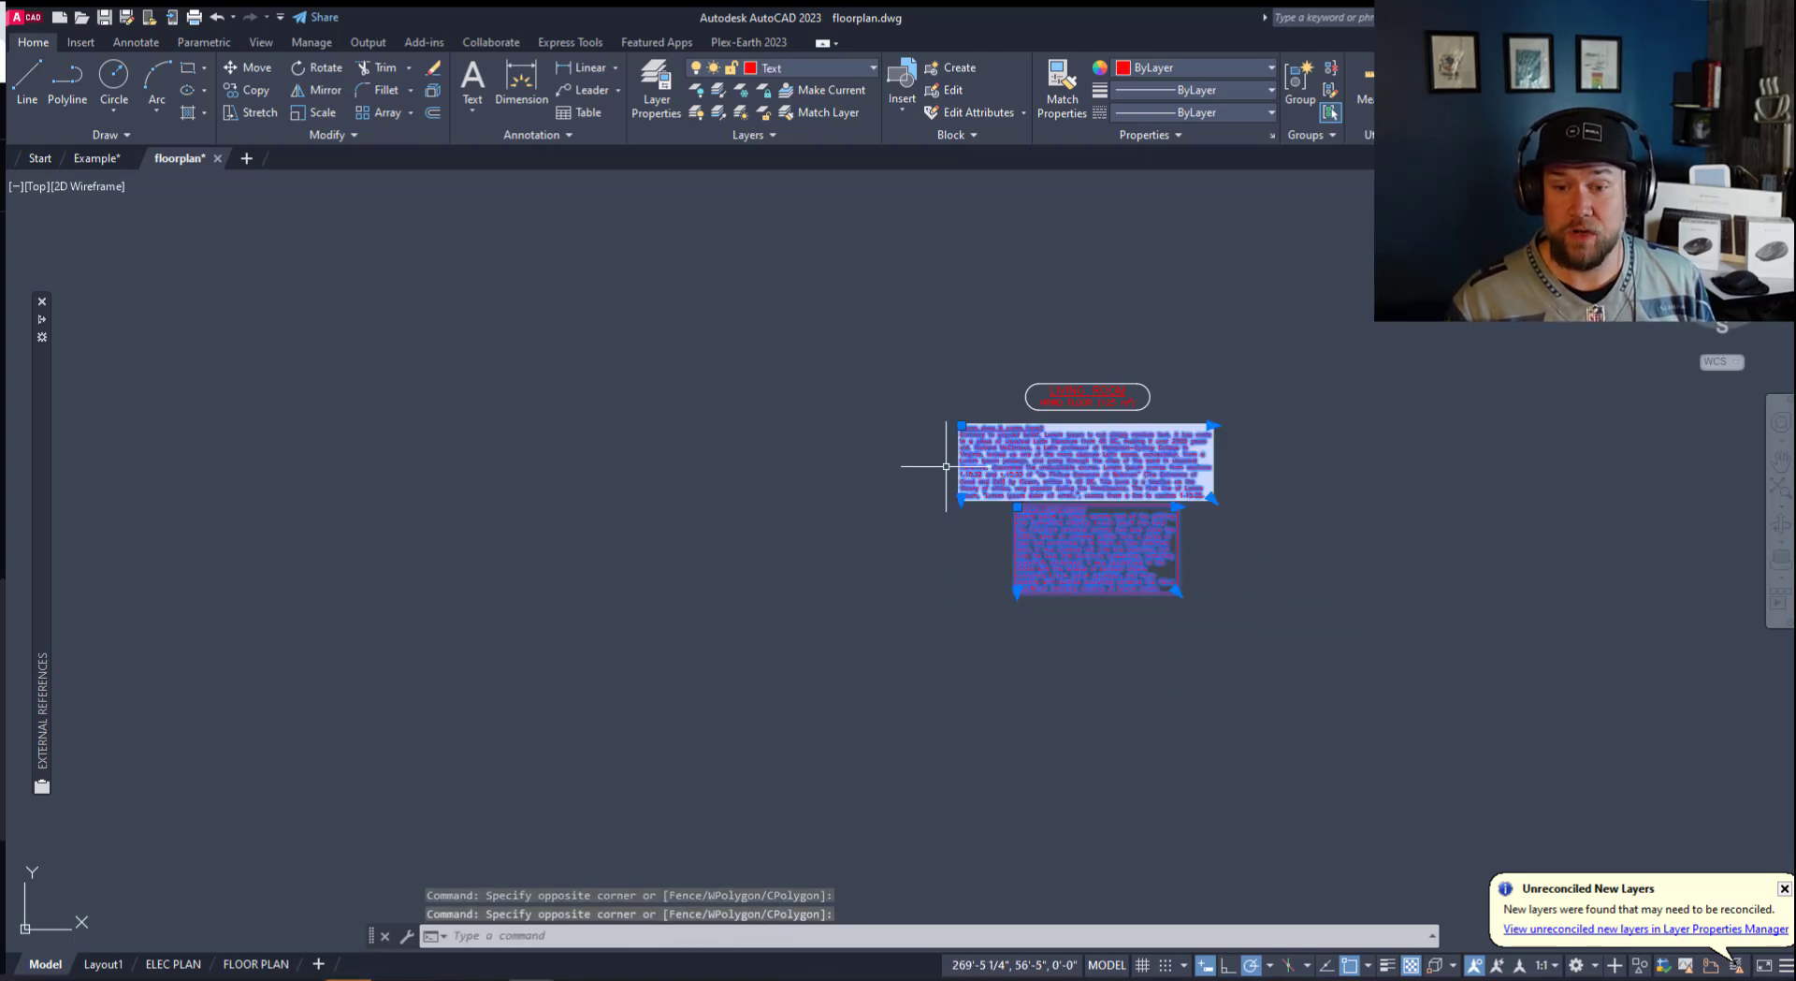
key(ctrl+shift+c)
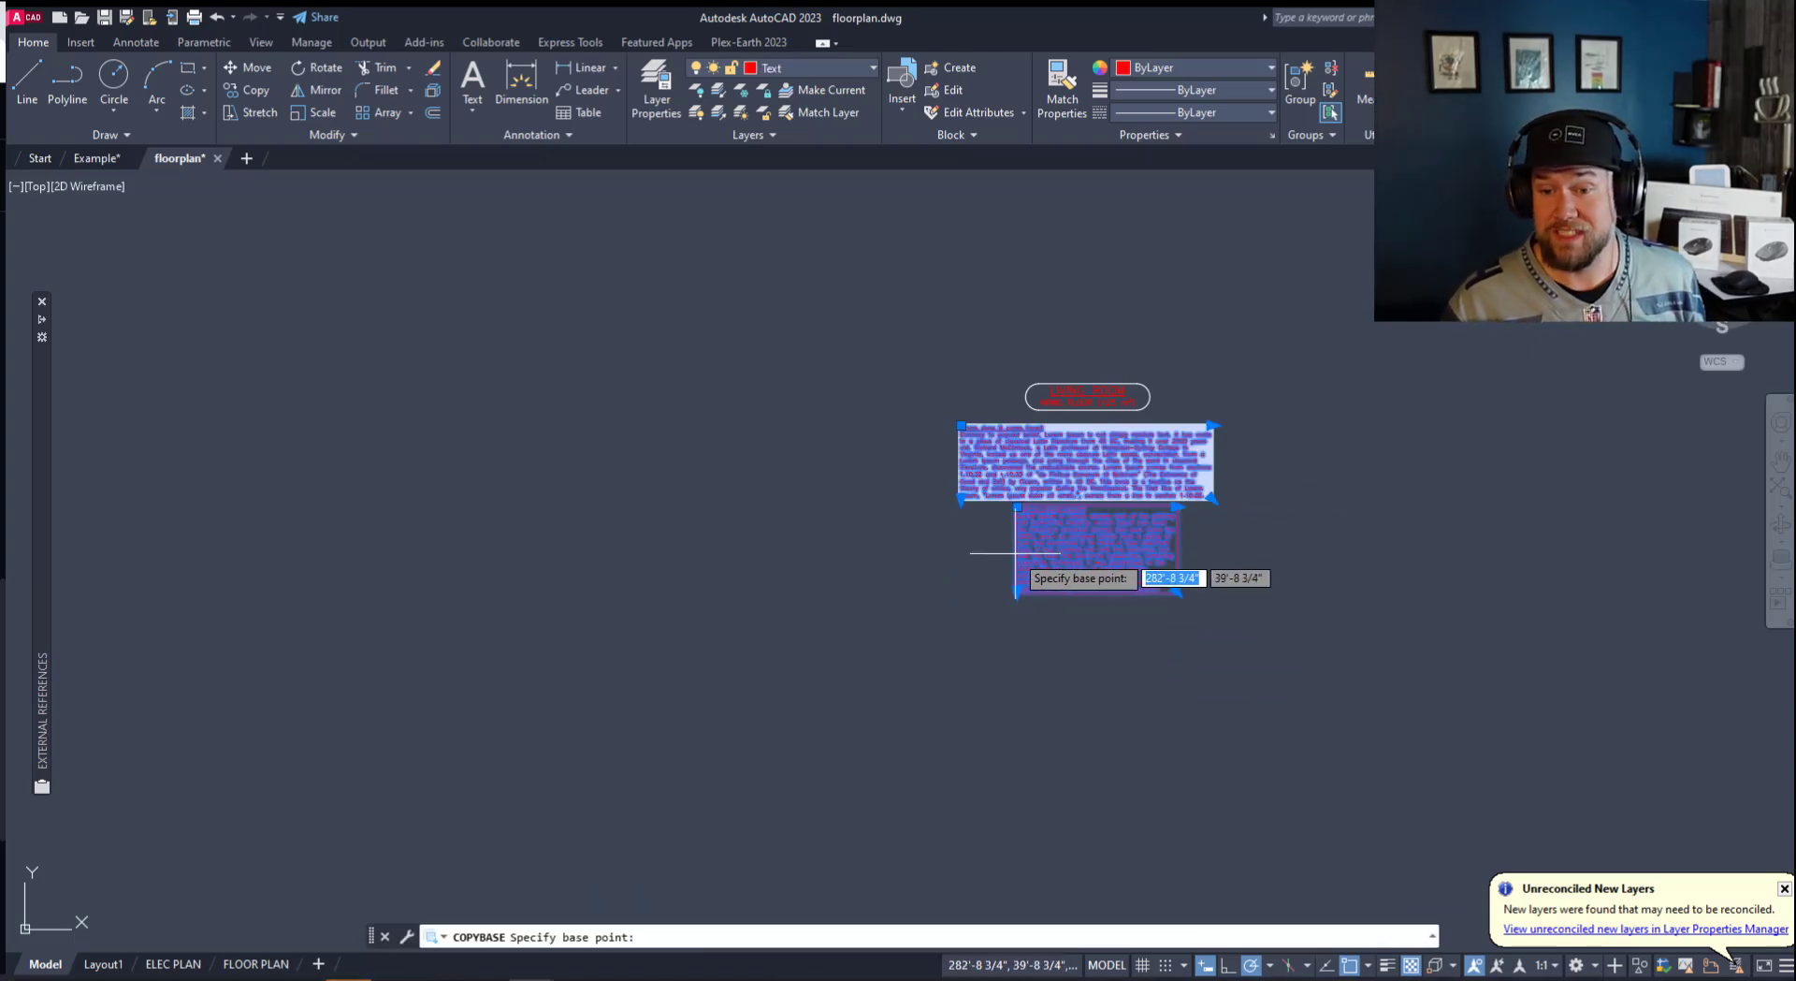
key(Escape)
click(261, 968)
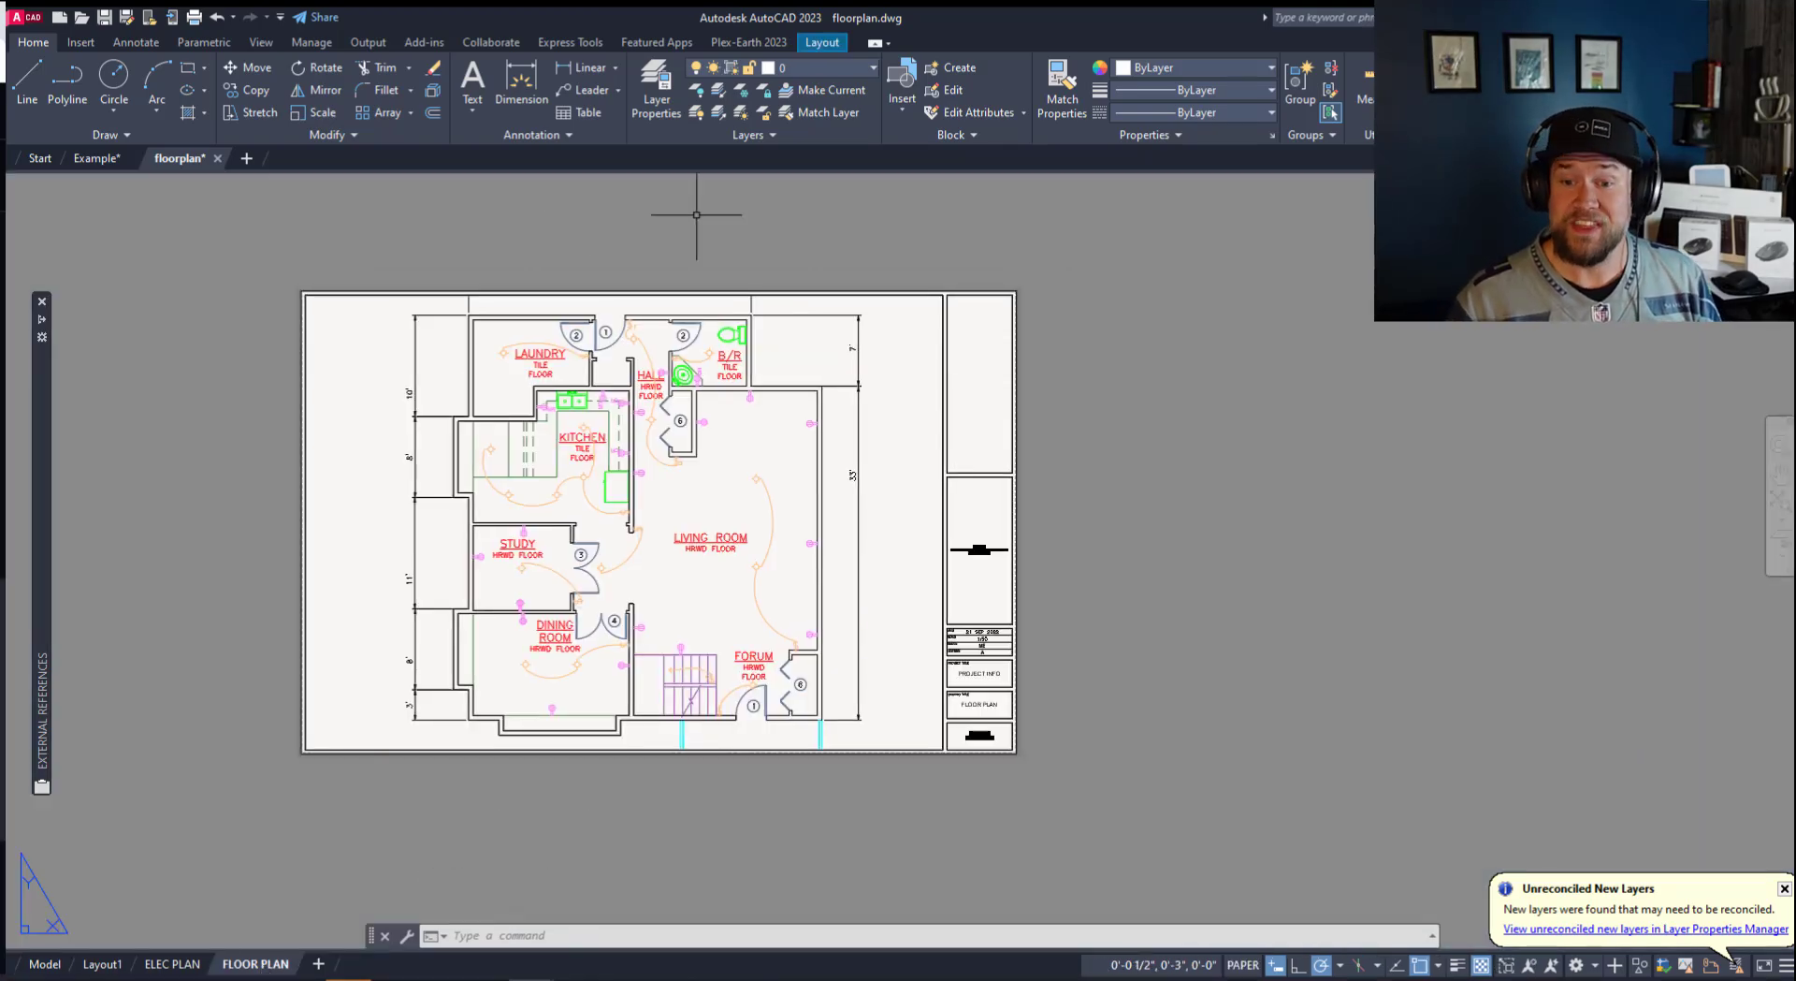
scroll(982, 557, up, 8)
key(Escape)
key(Escape)
key(Escape)
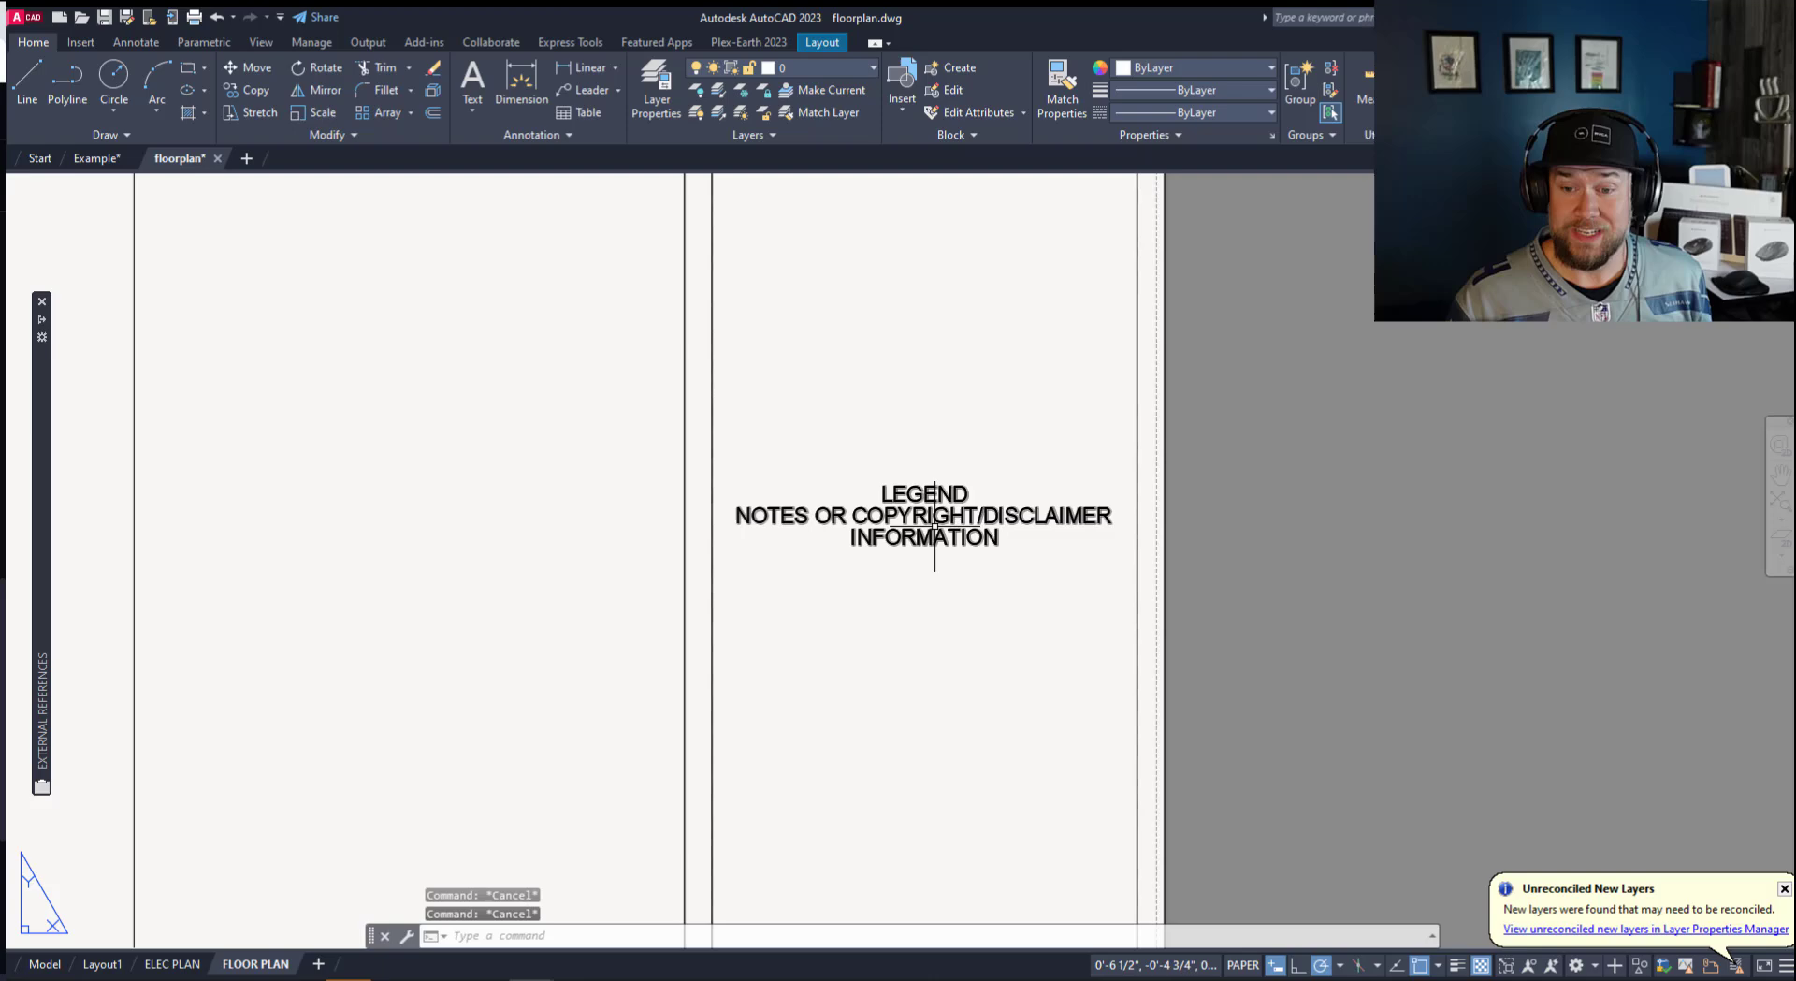
scroll(885, 402, down, 4)
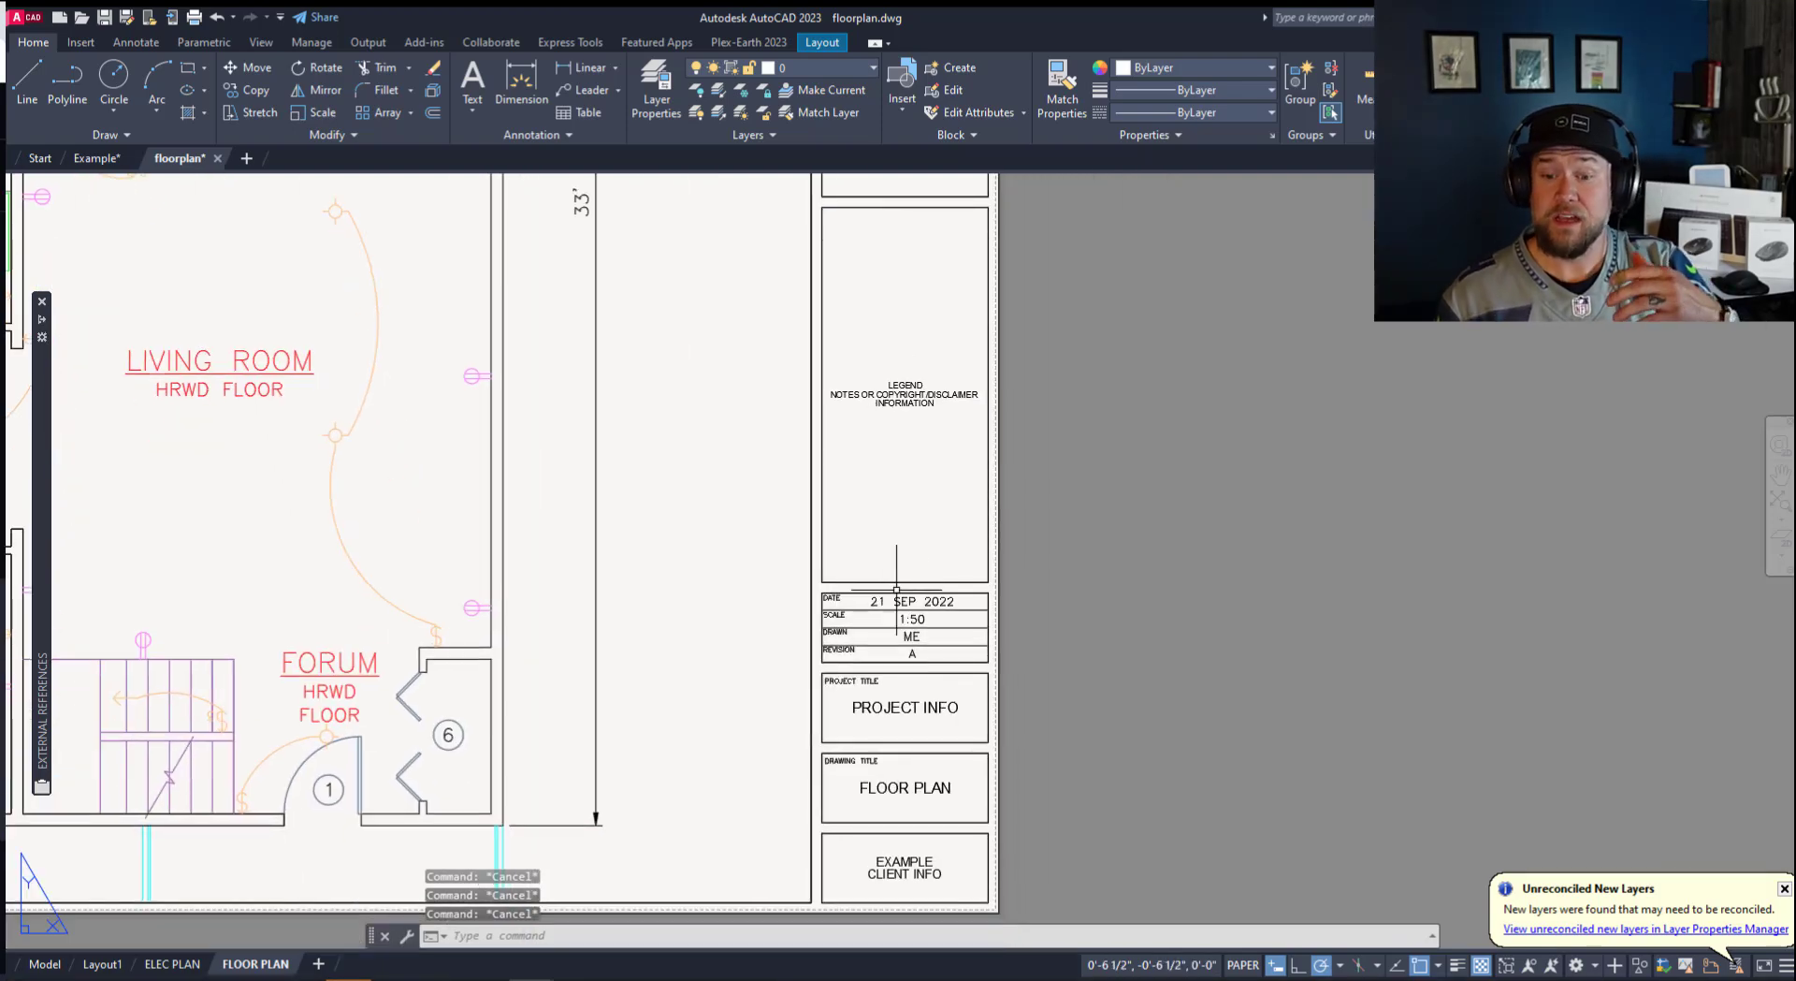
middle_drag(874, 721, 872, 673)
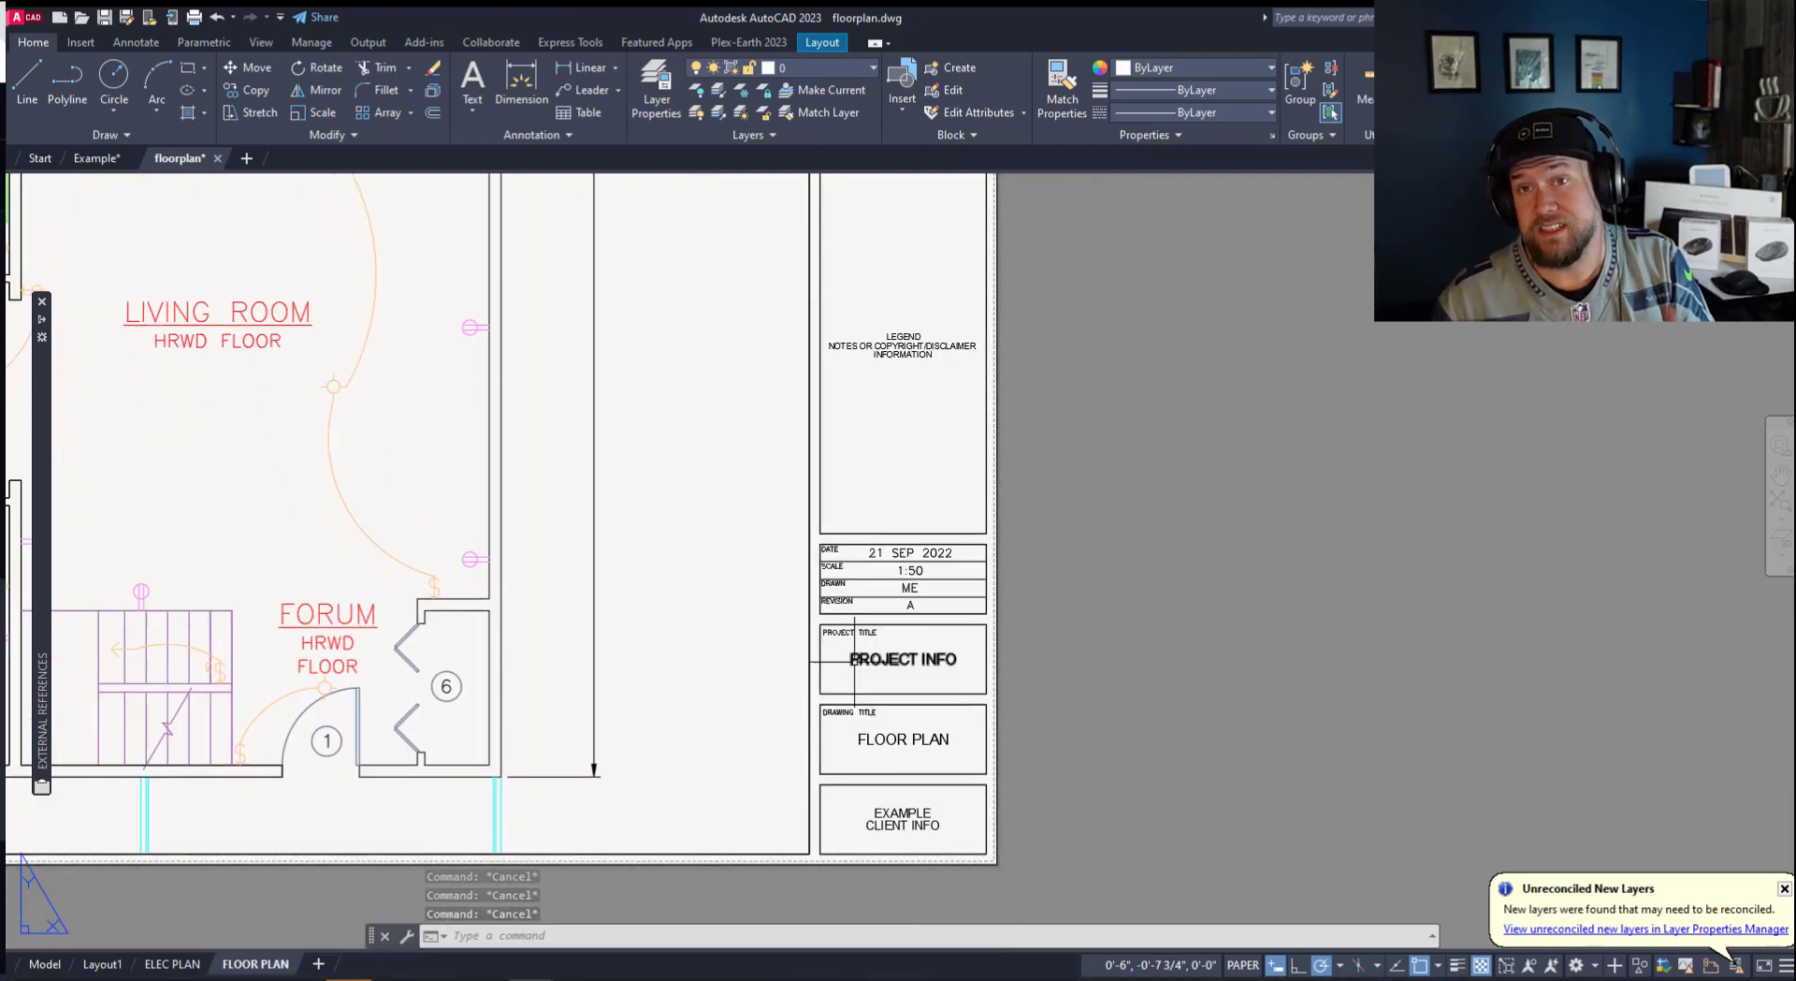
scroll(937, 318, up, 2)
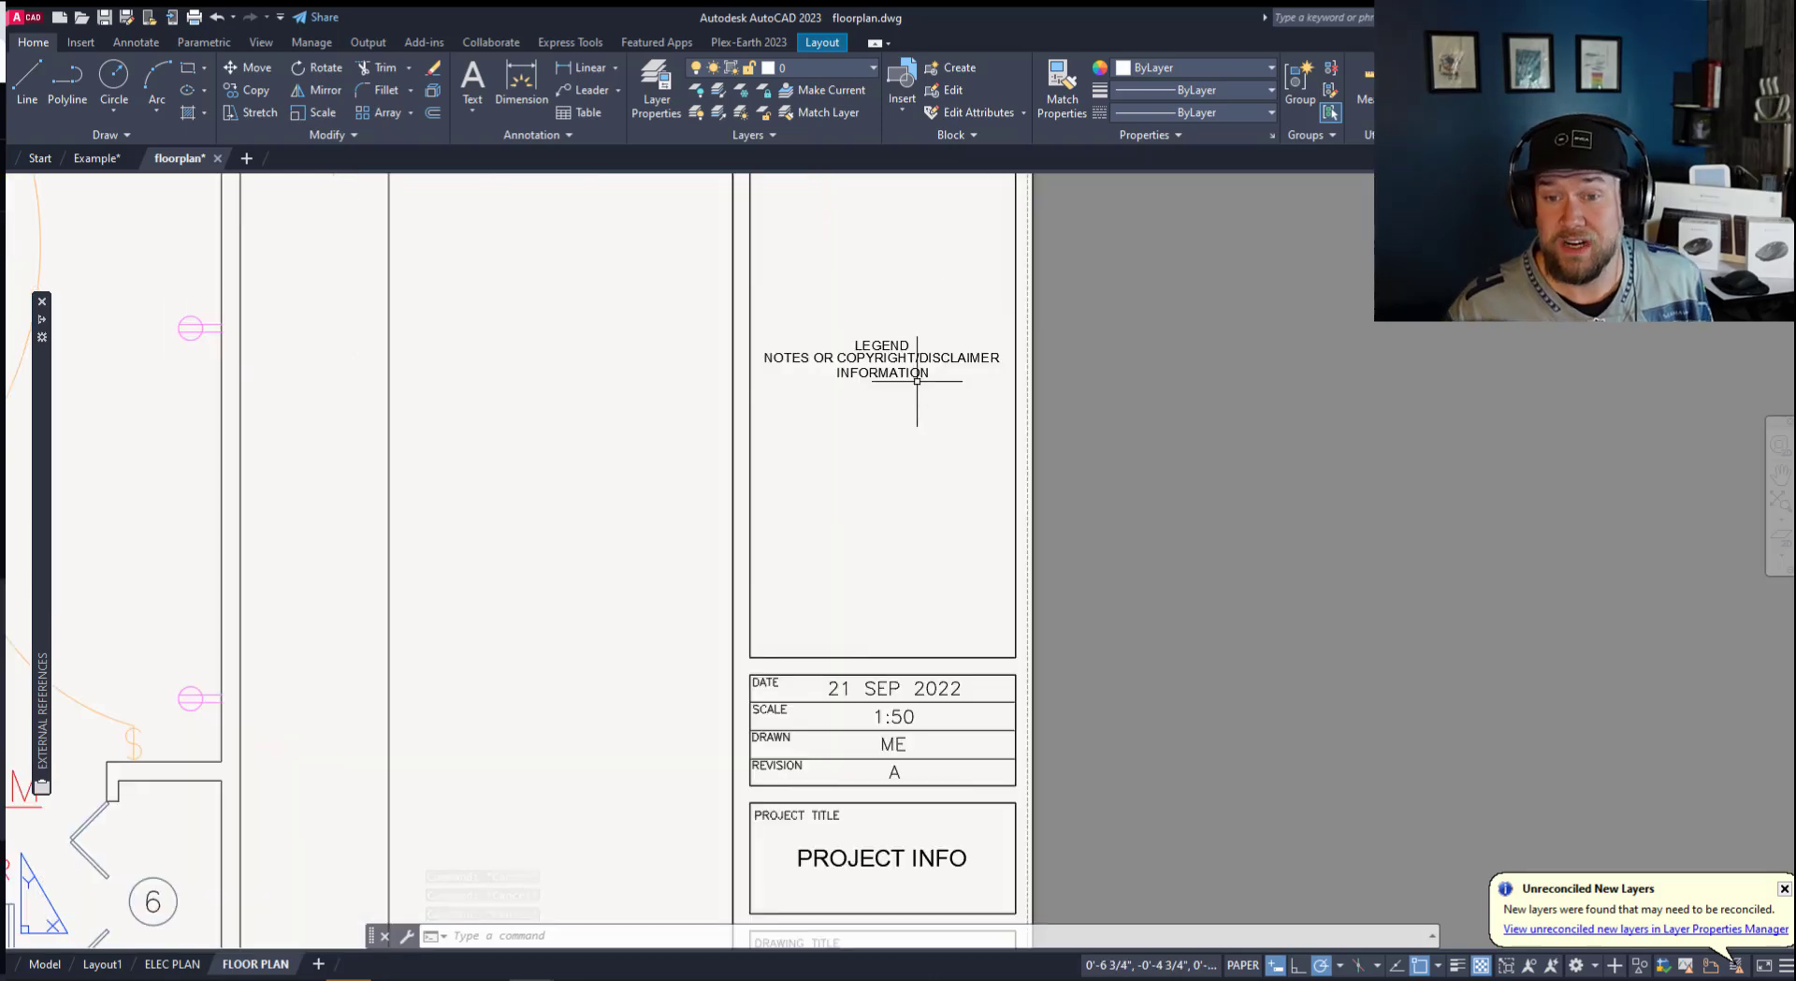
click(903, 346)
double_click(831, 341)
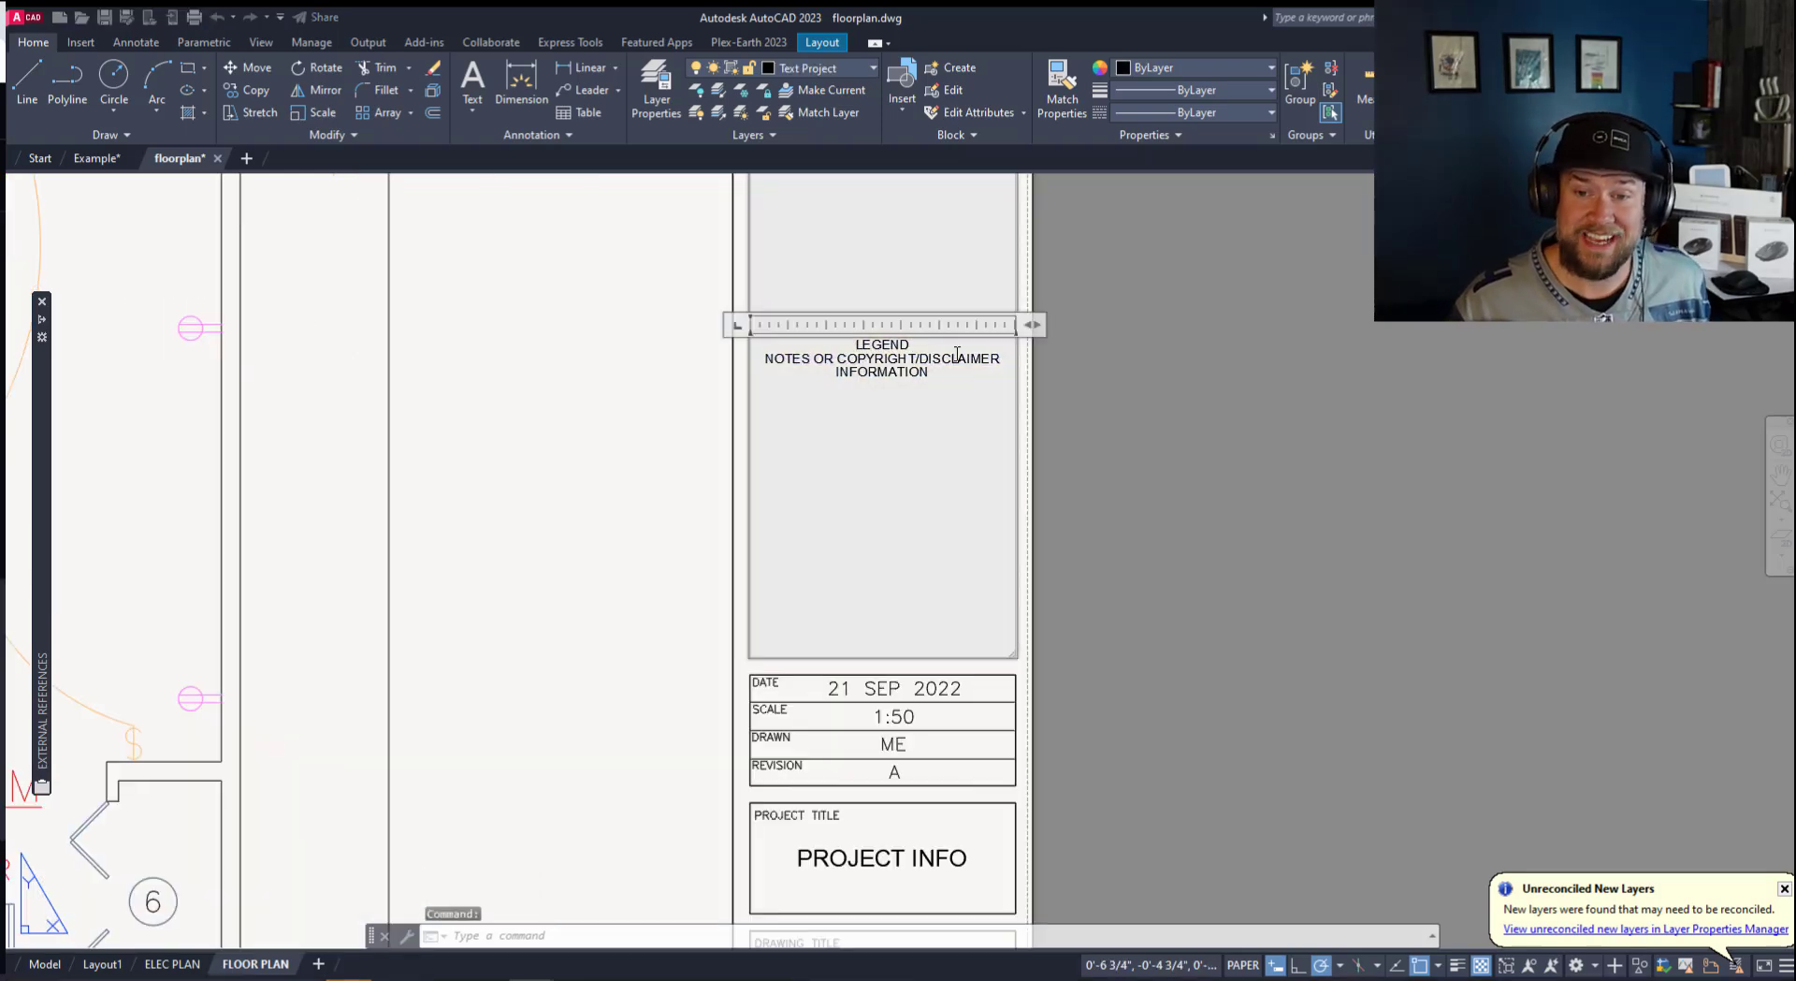
key(Escape)
key(Escape)
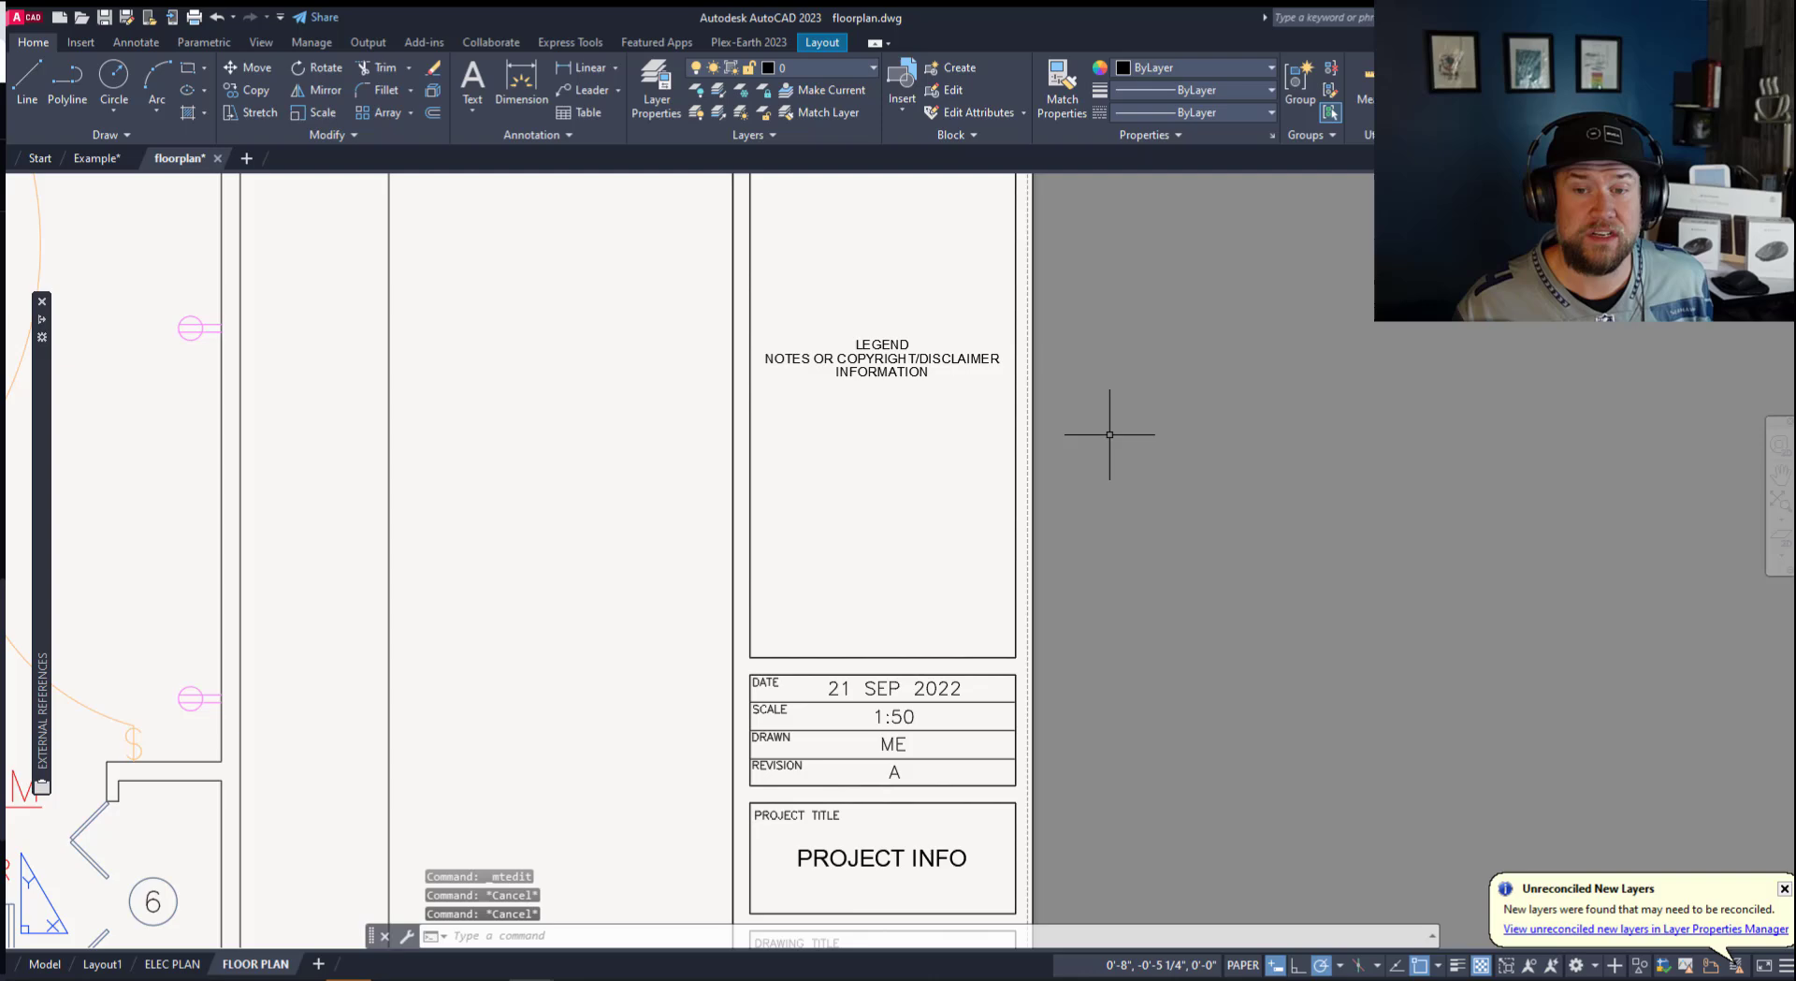
scroll(1017, 460, down, 5)
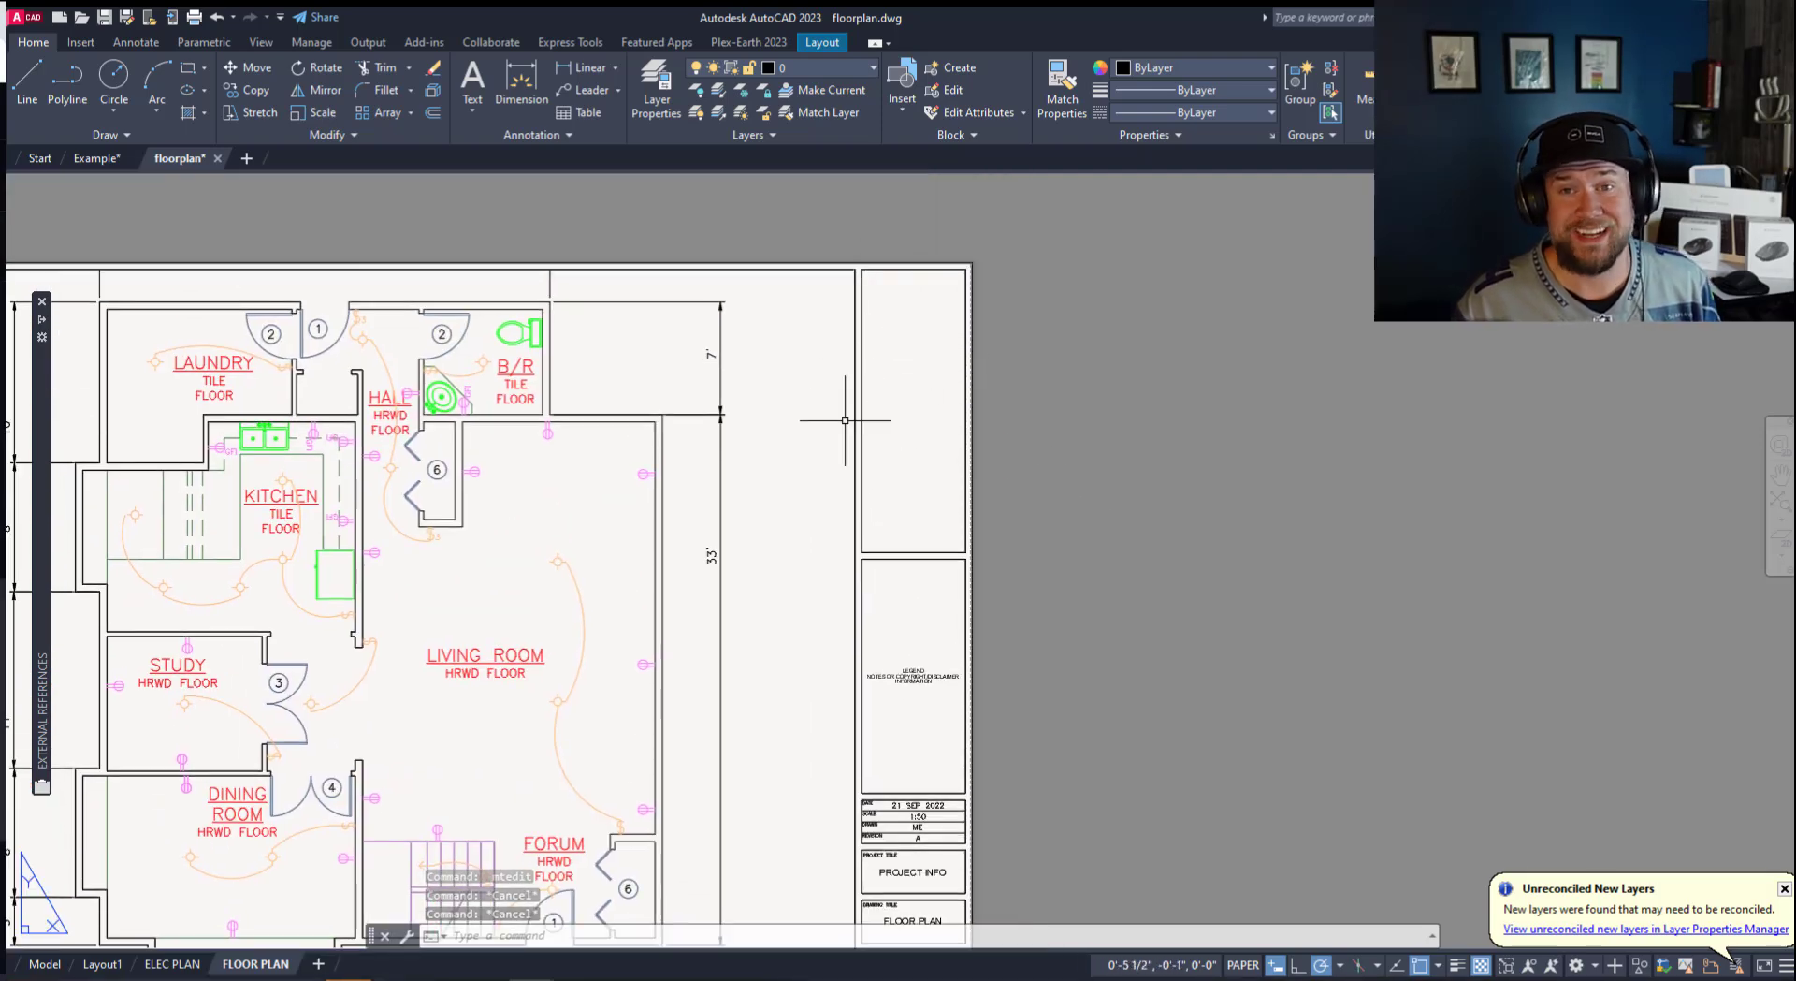
middle_drag(744, 473, 840, 361)
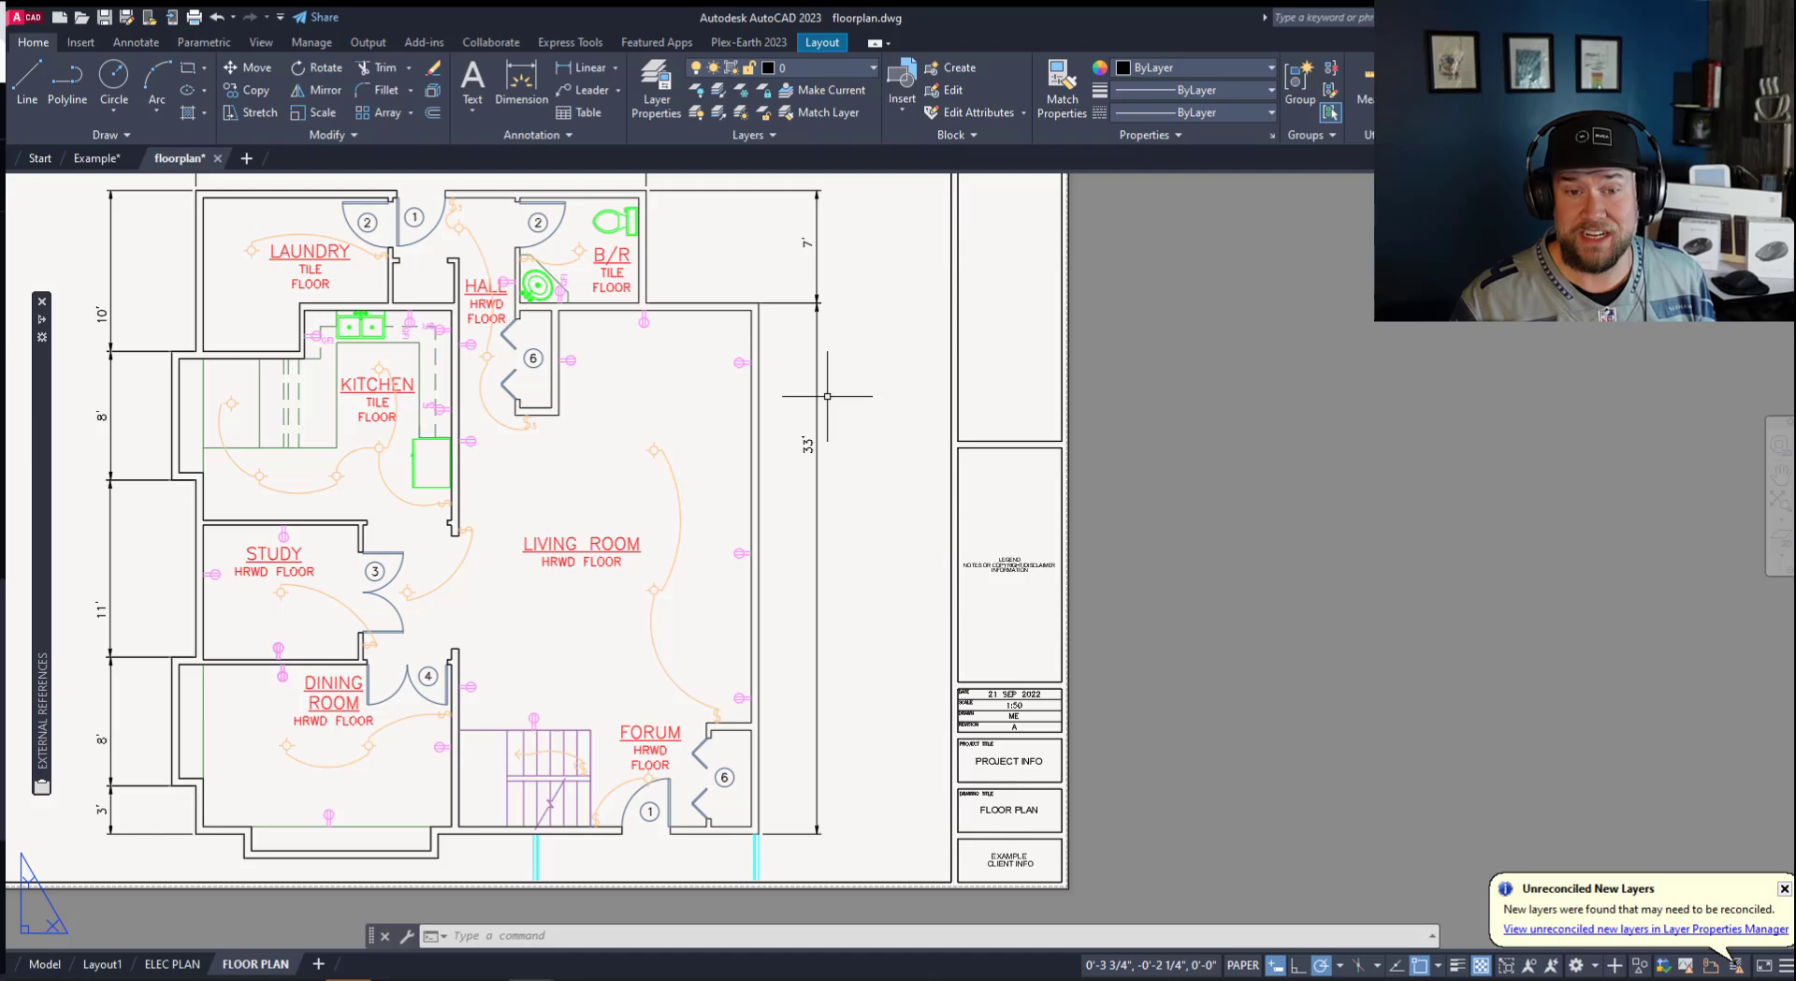
middle_drag(776, 468, 837, 470)
key(Escape)
key(Escape)
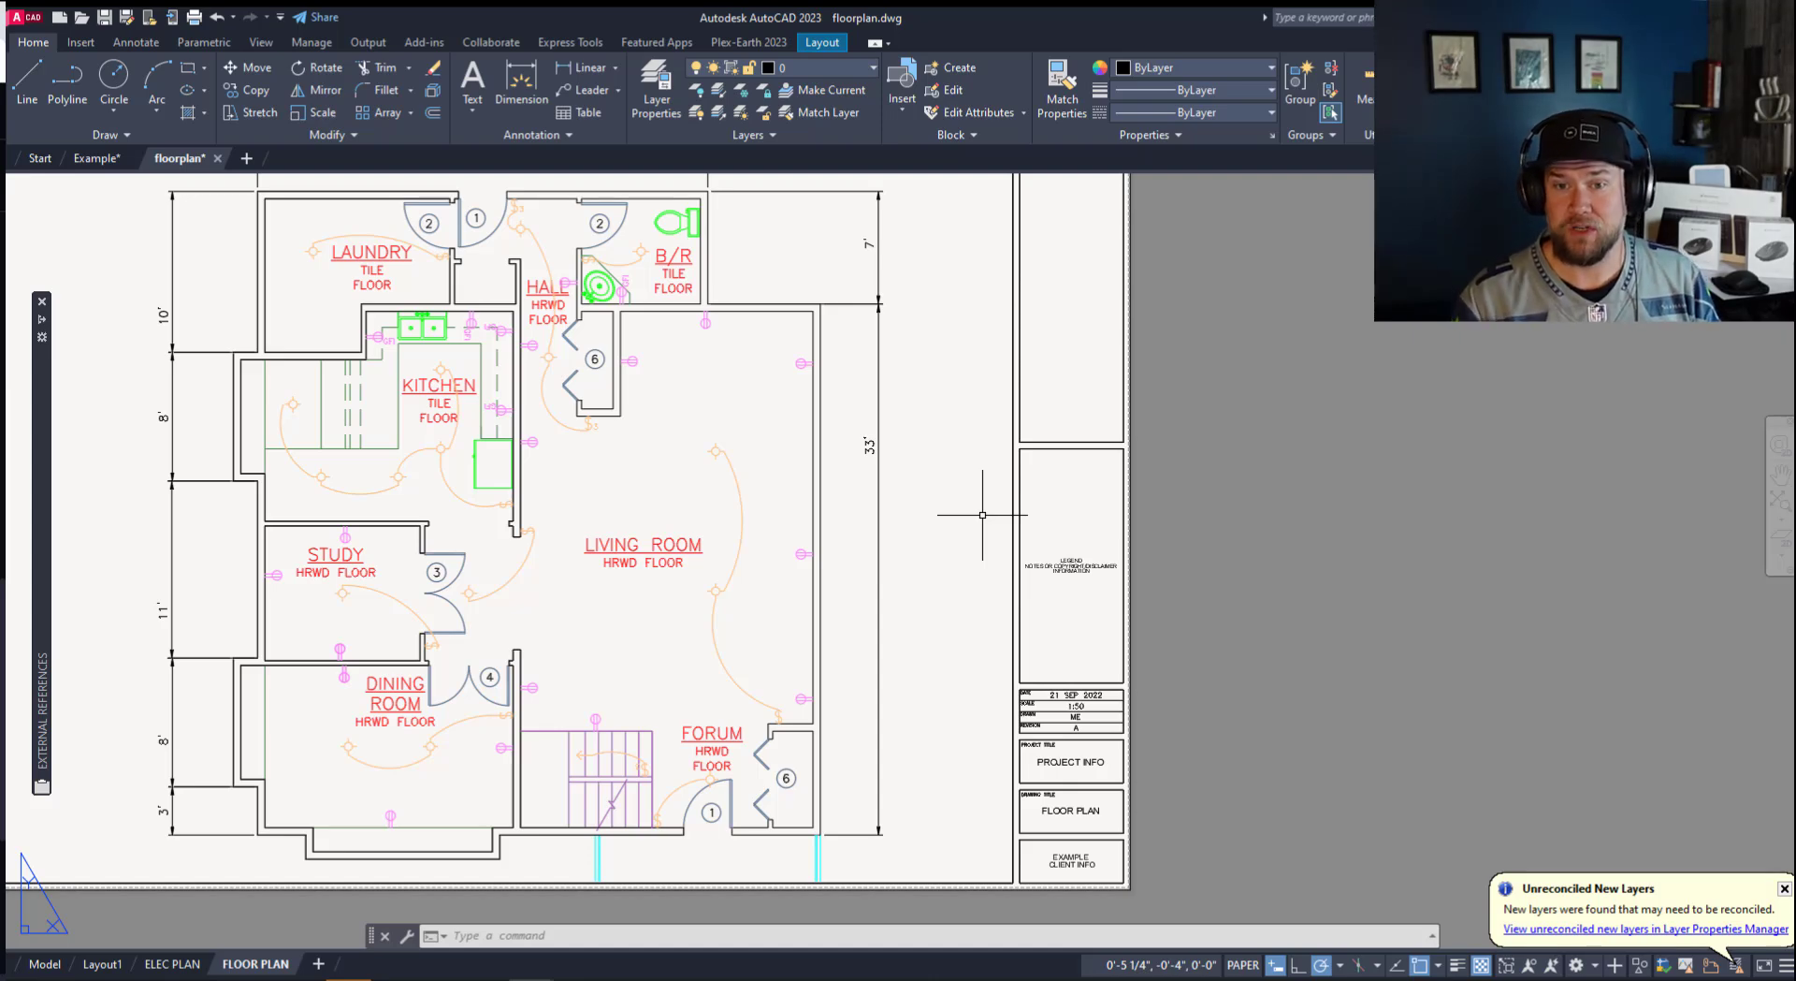
scroll(983, 515, down, 4)
scroll(1039, 511, up, 2)
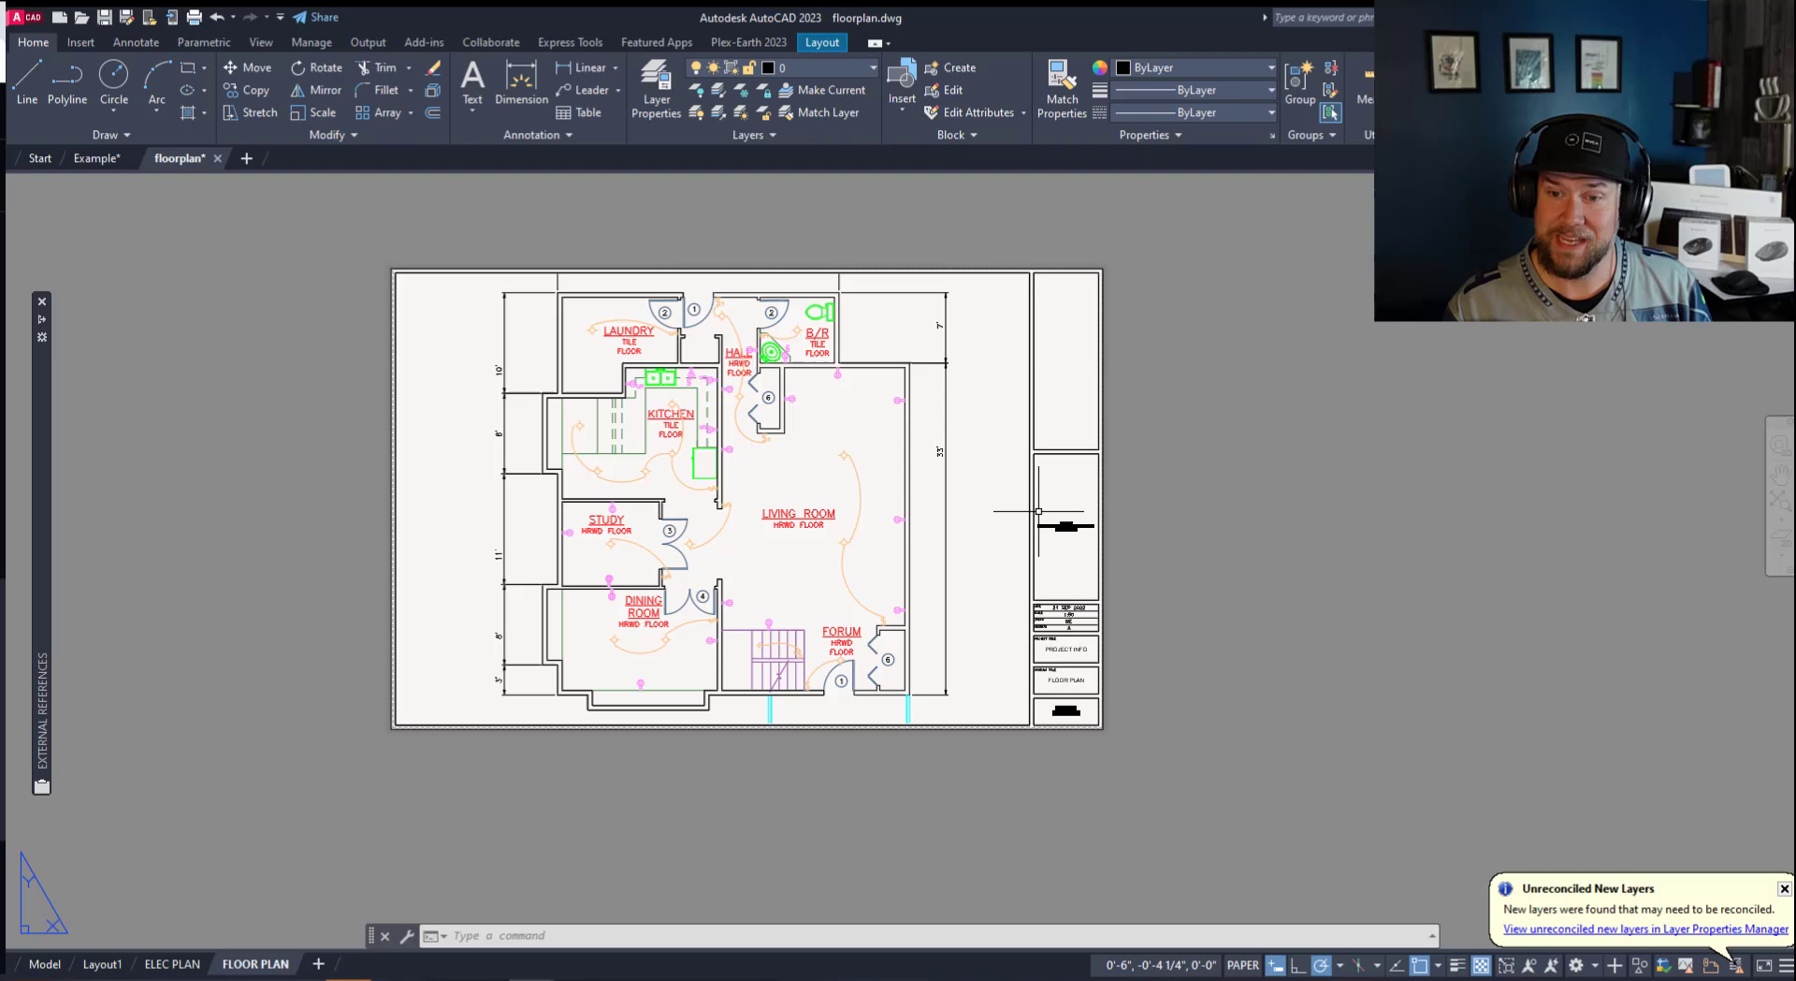
middle_drag(963, 534, 931, 538)
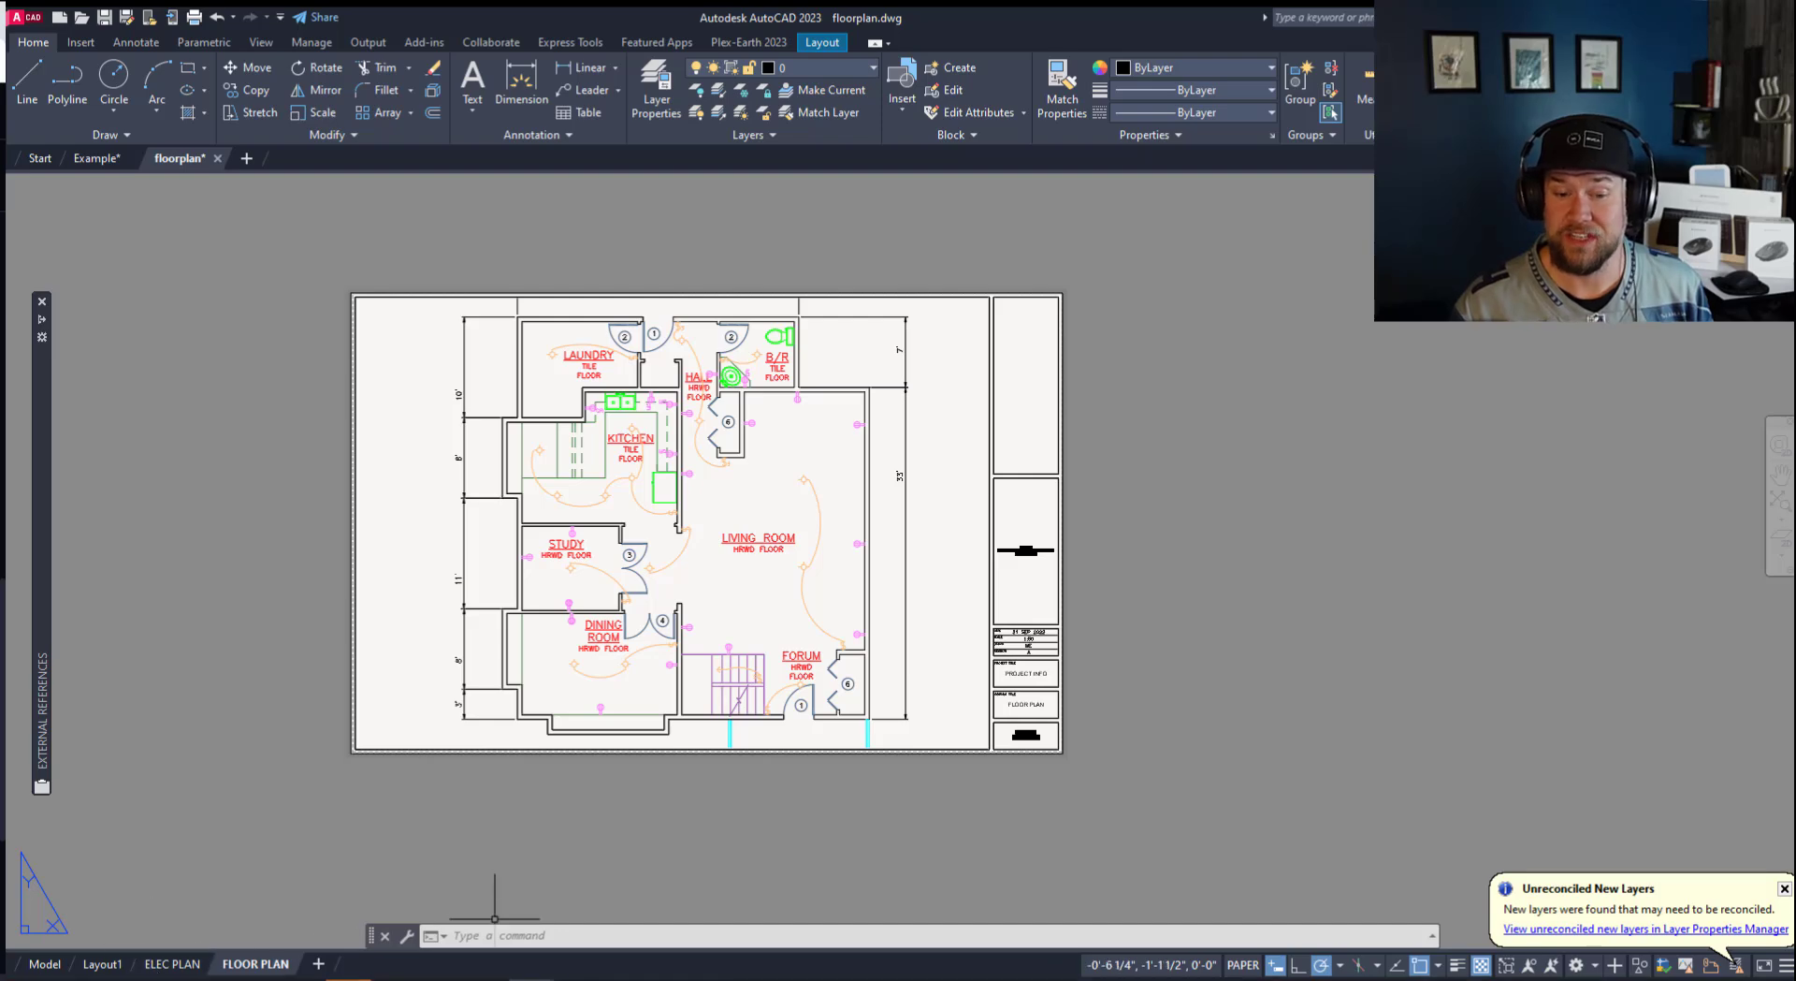
scroll(1019, 561, up, 2)
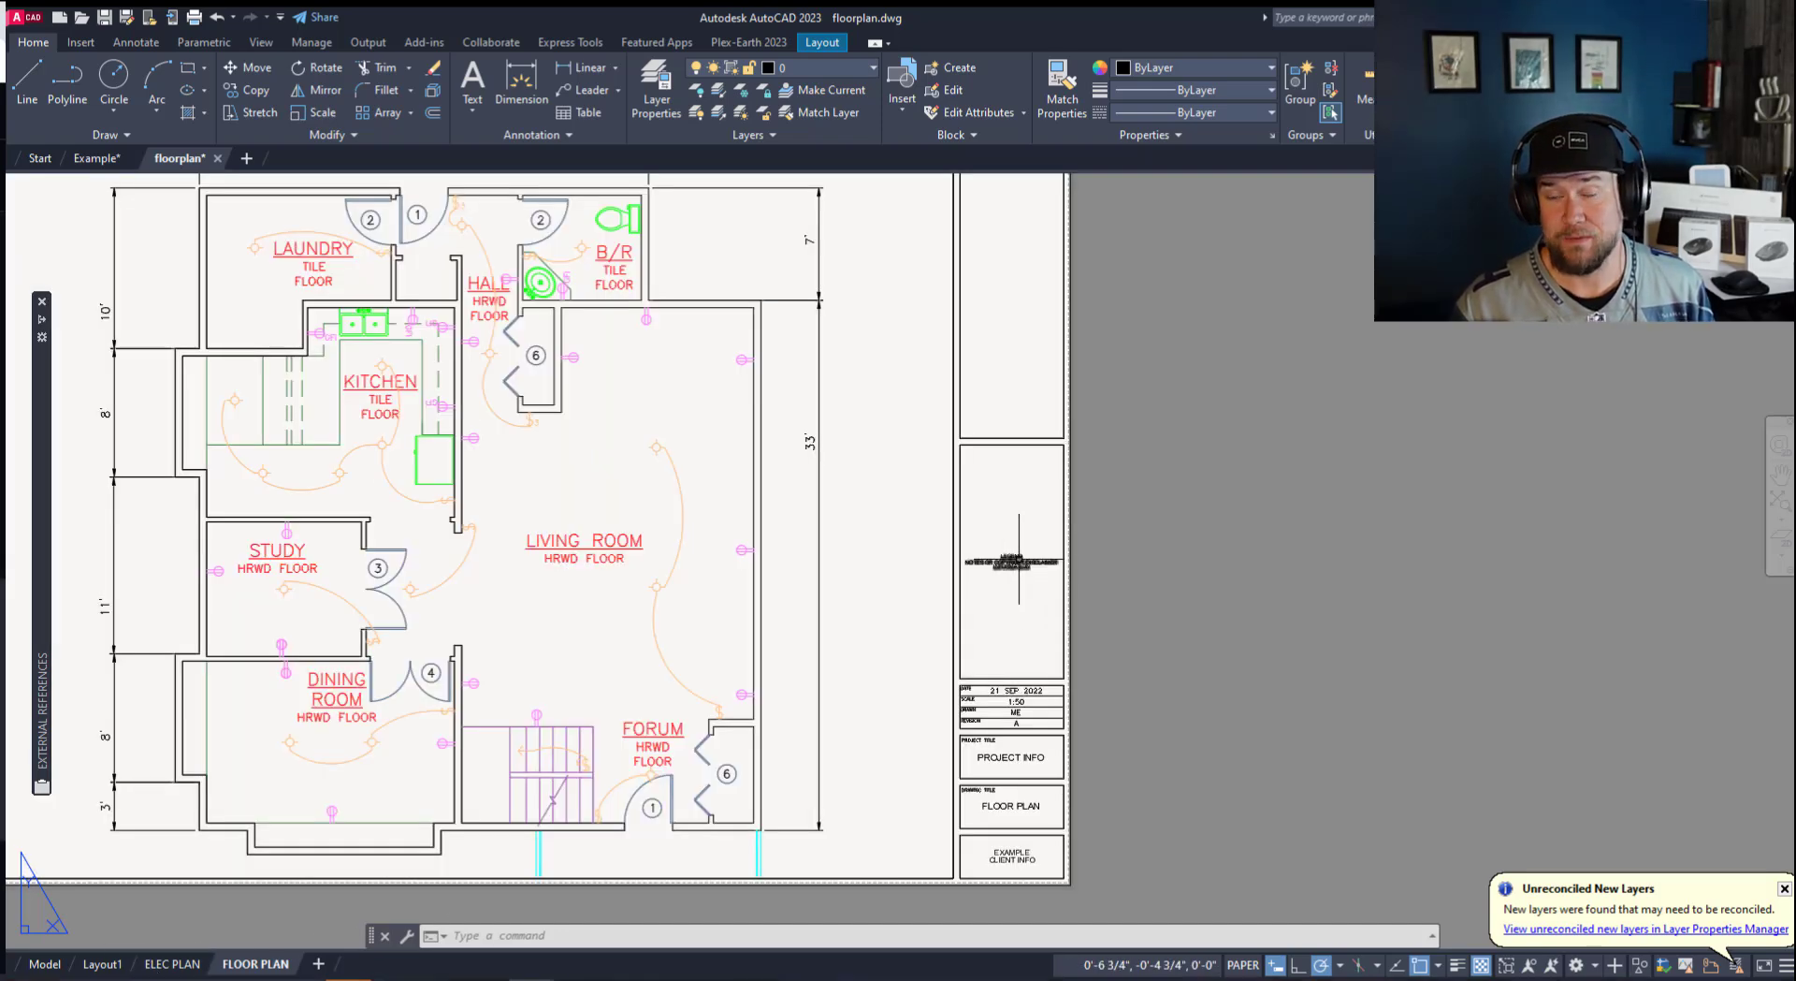
middle_drag(926, 613, 973, 515)
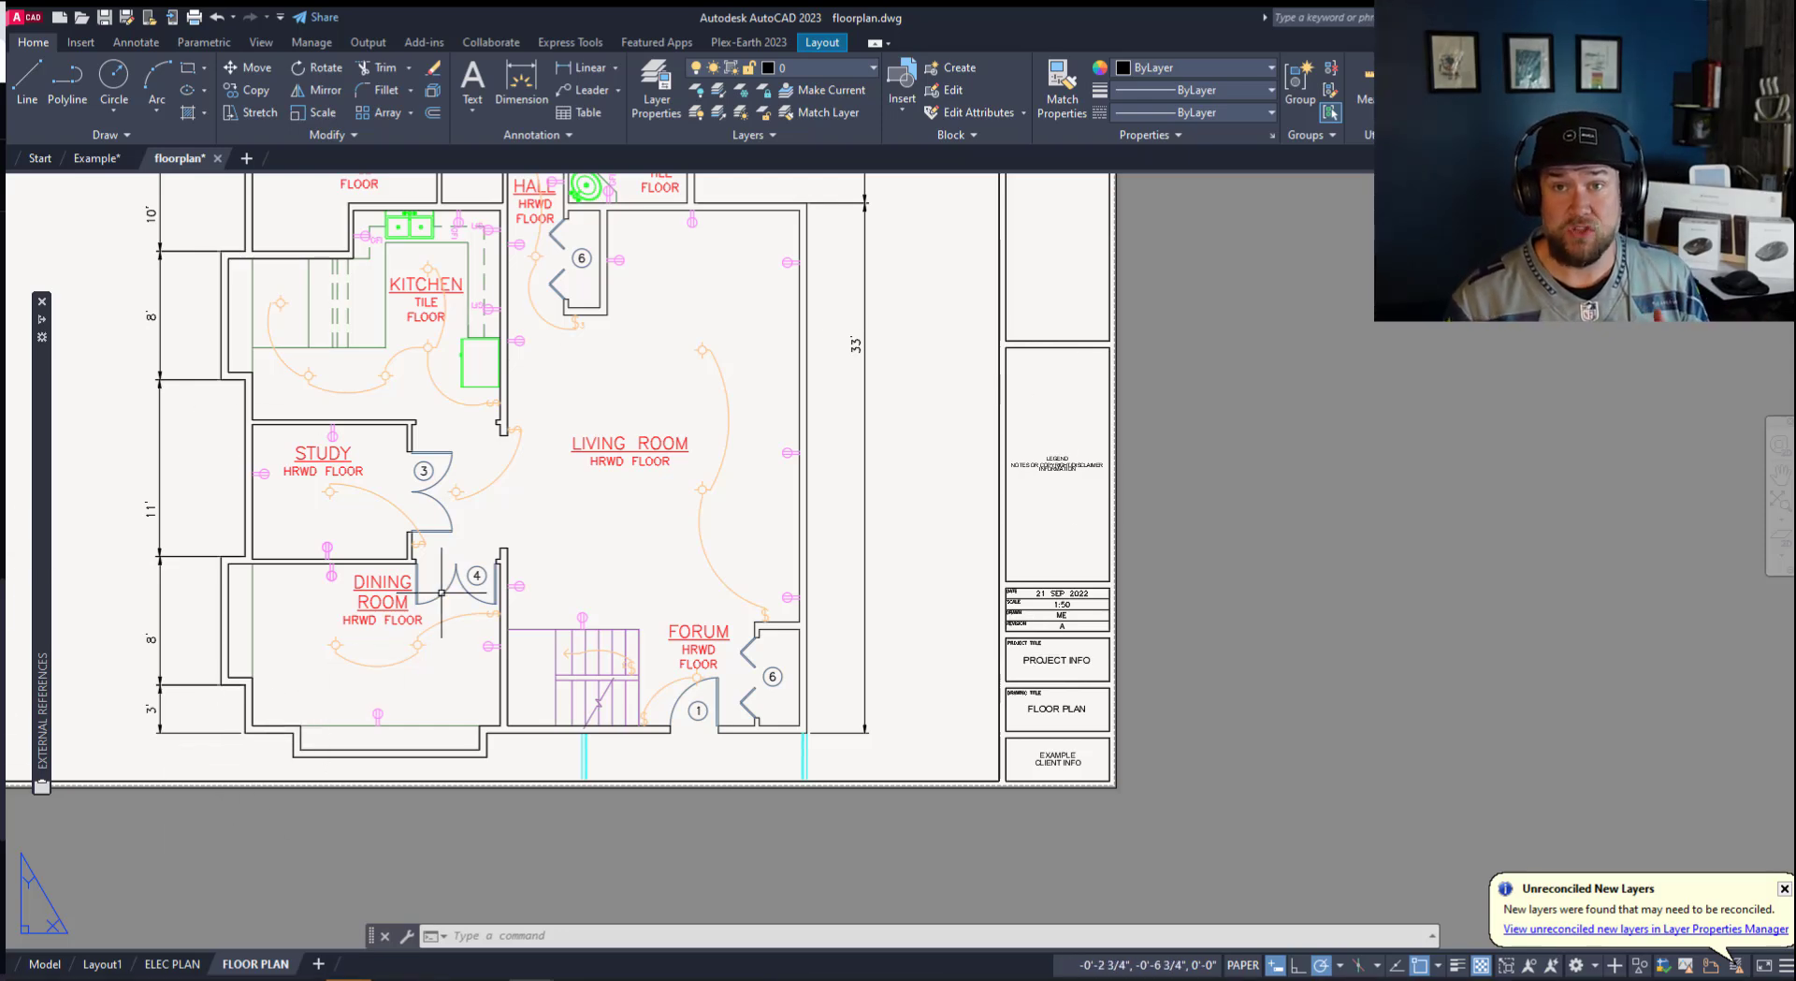
middle_drag(608, 528, 649, 593)
middle_drag(784, 630, 815, 651)
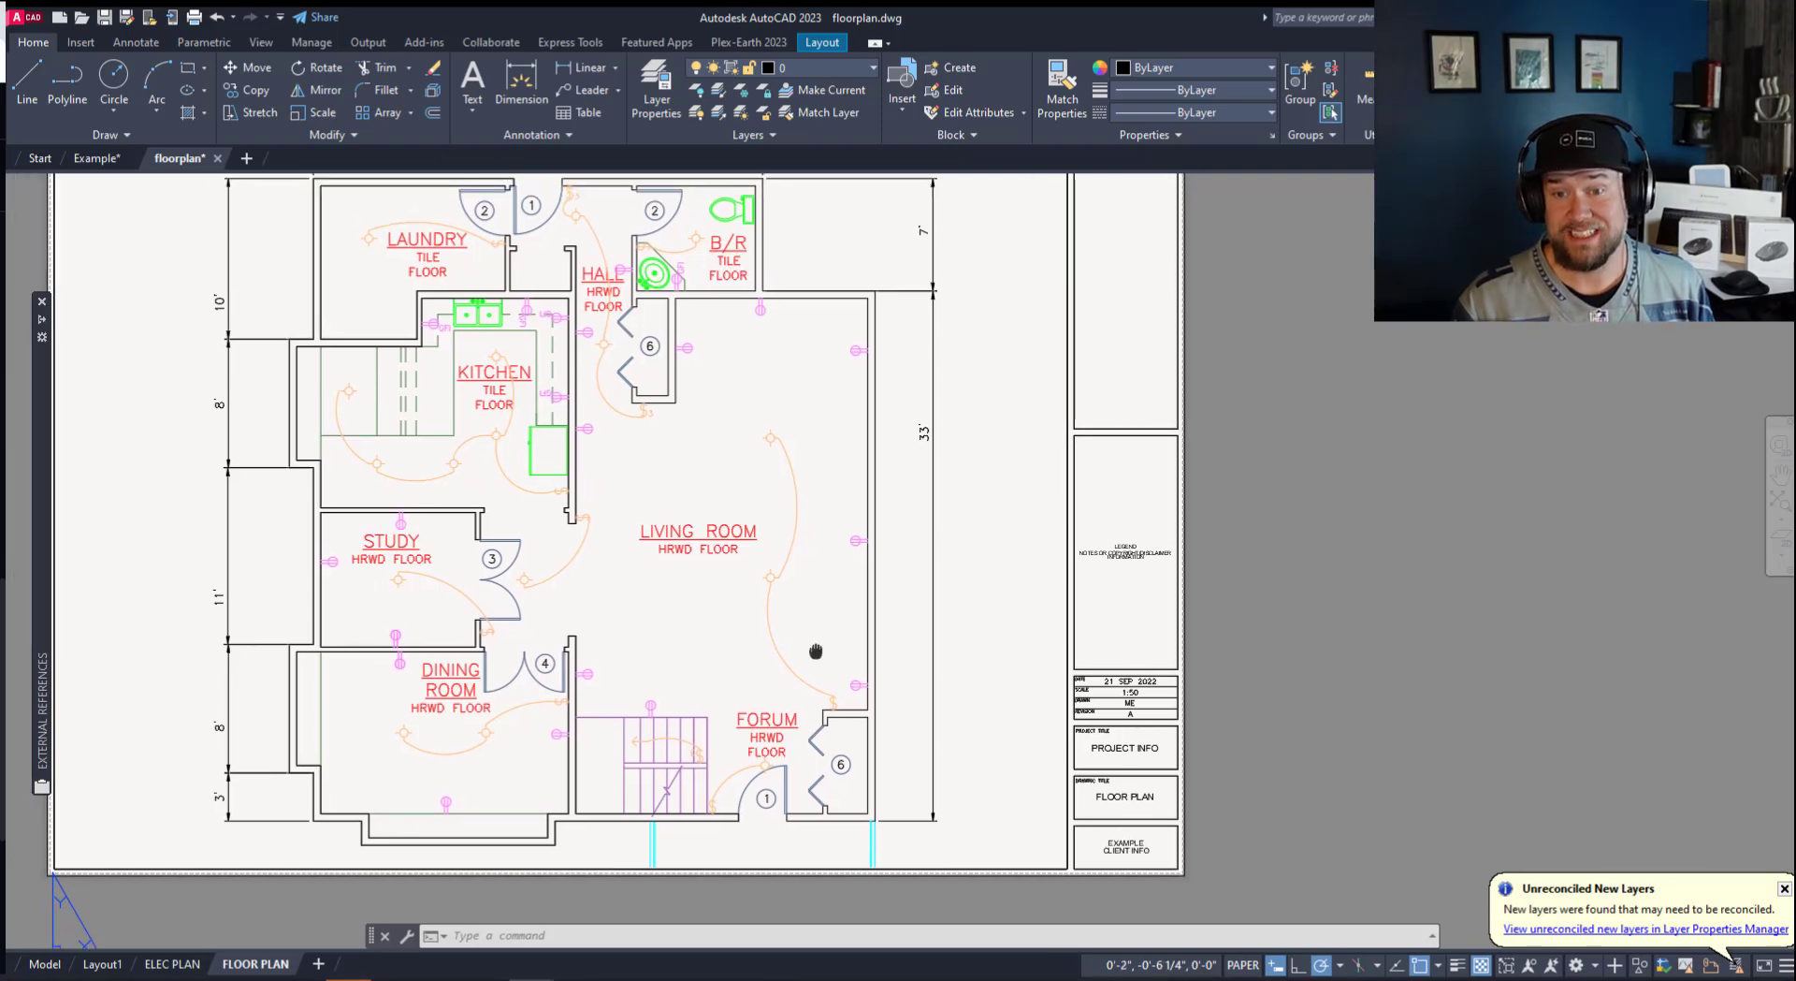
scroll(923, 580, down, 2)
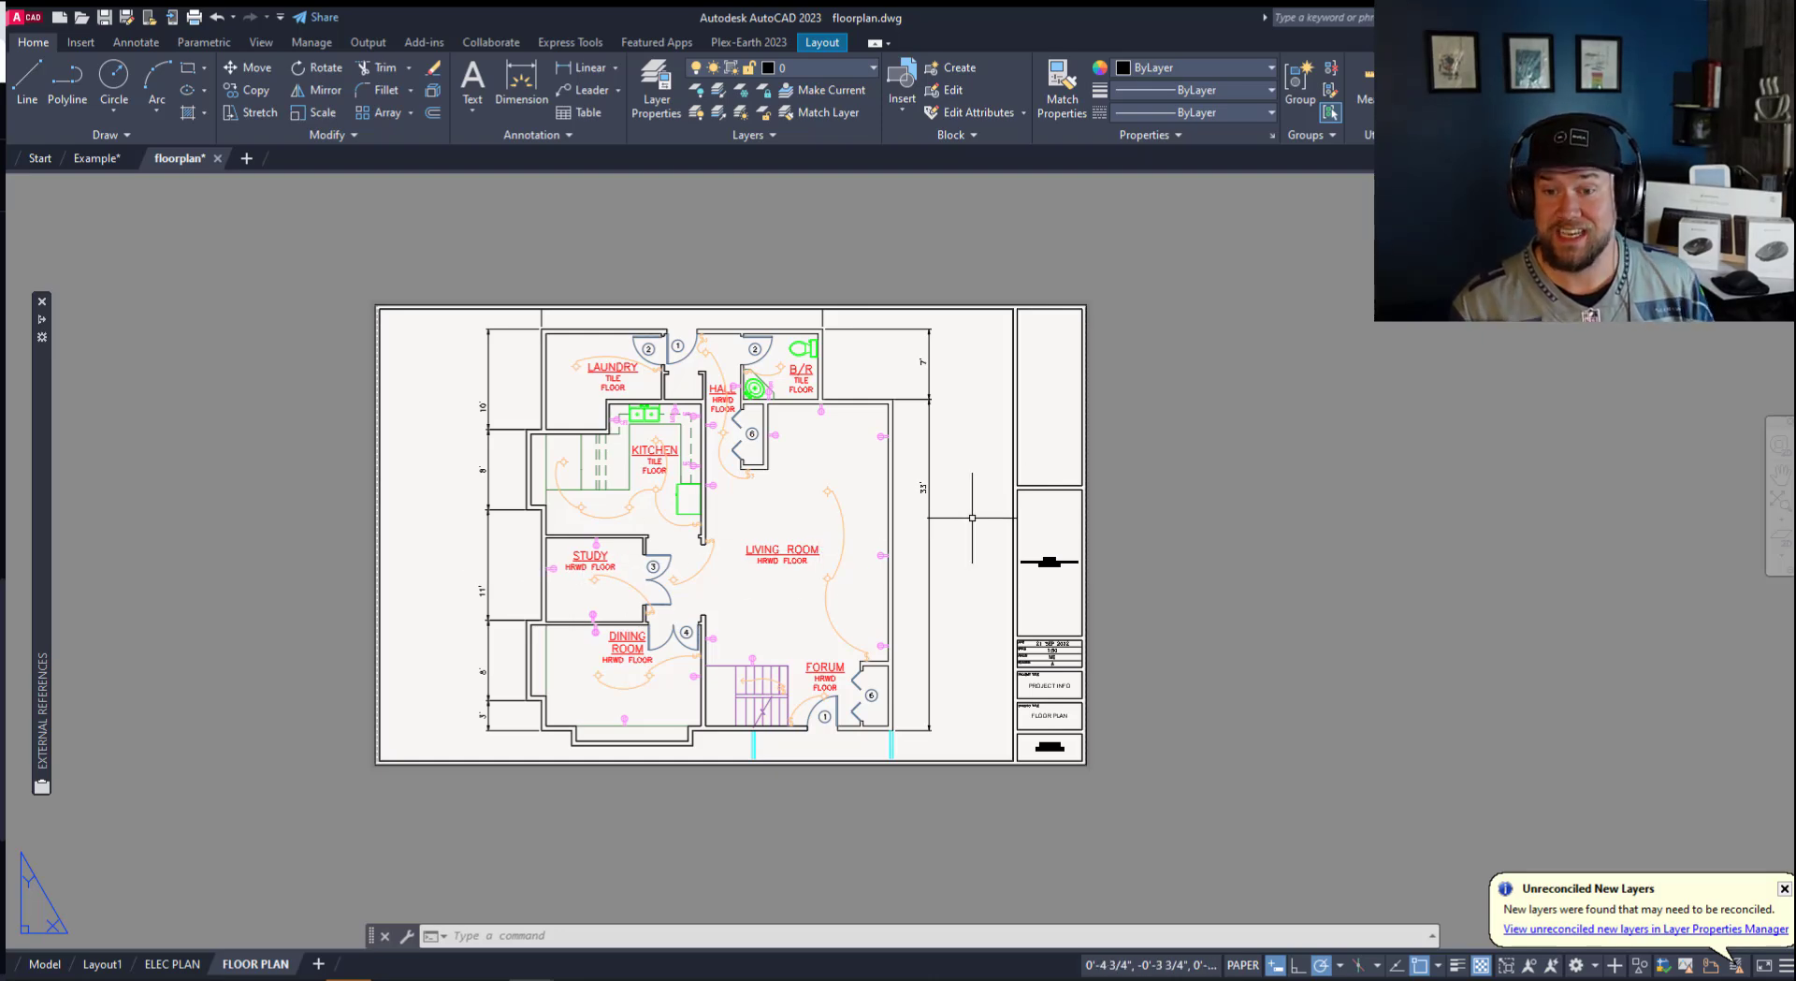
click(1011, 514)
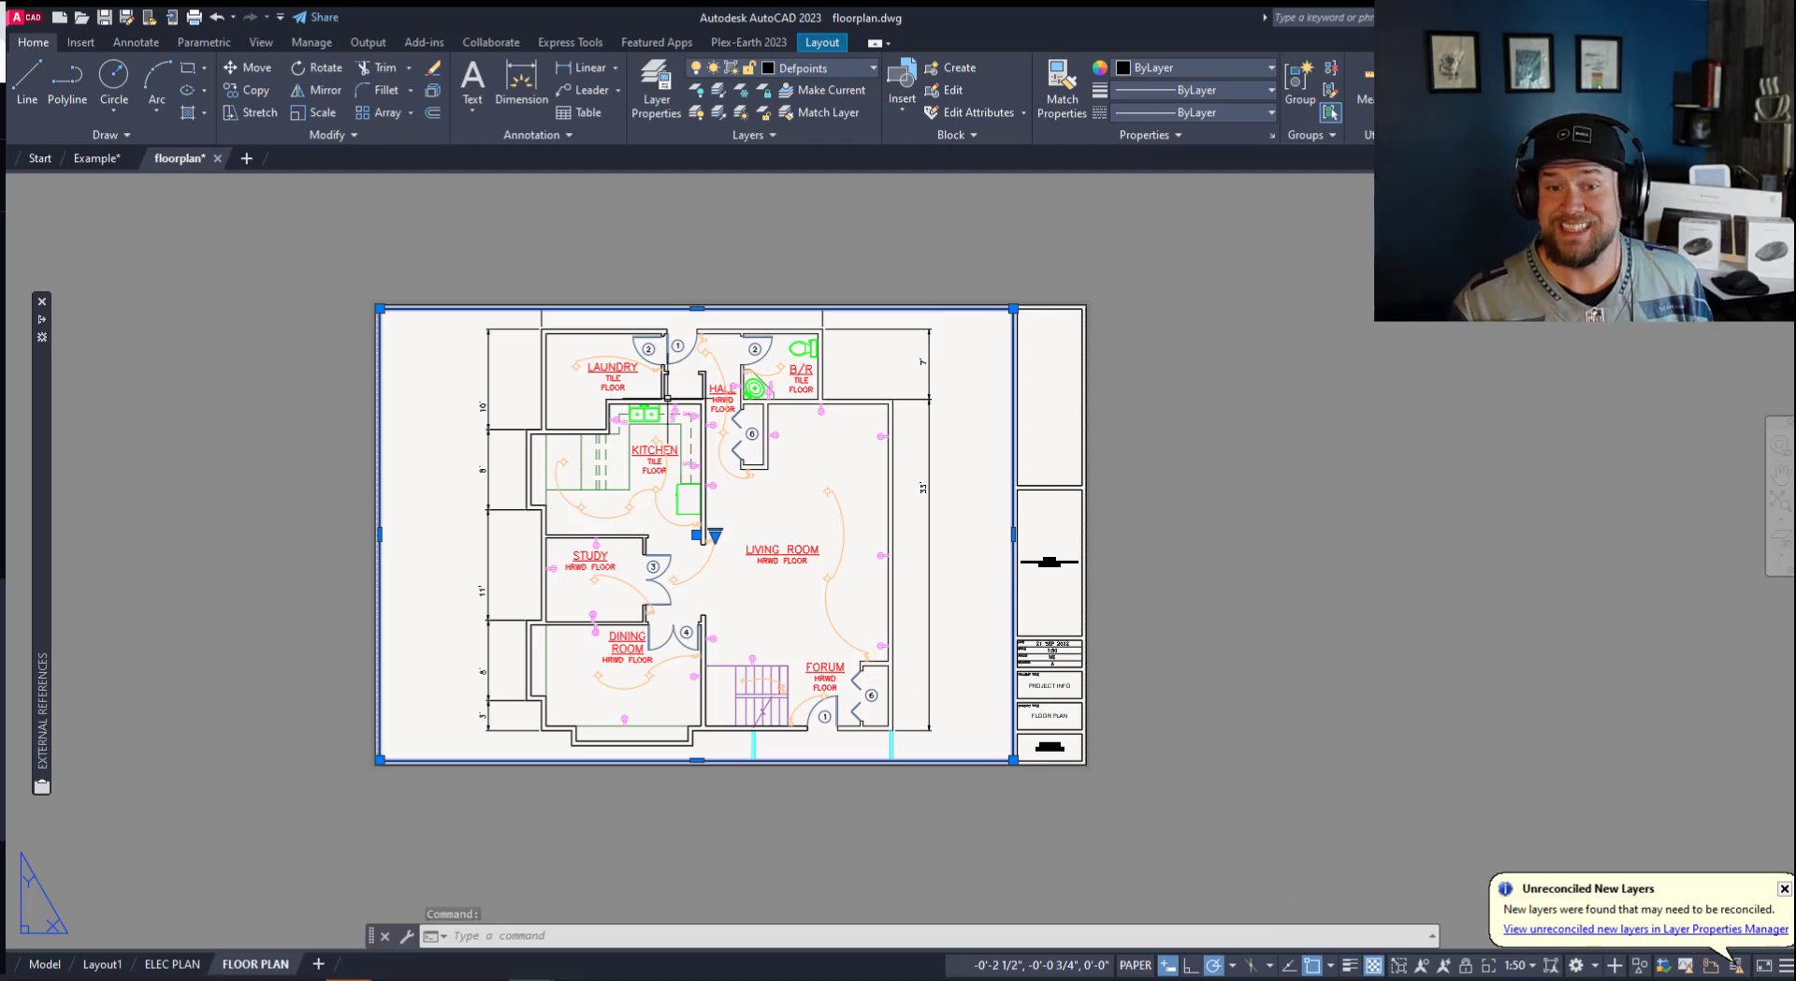
key(Escape)
key(Escape)
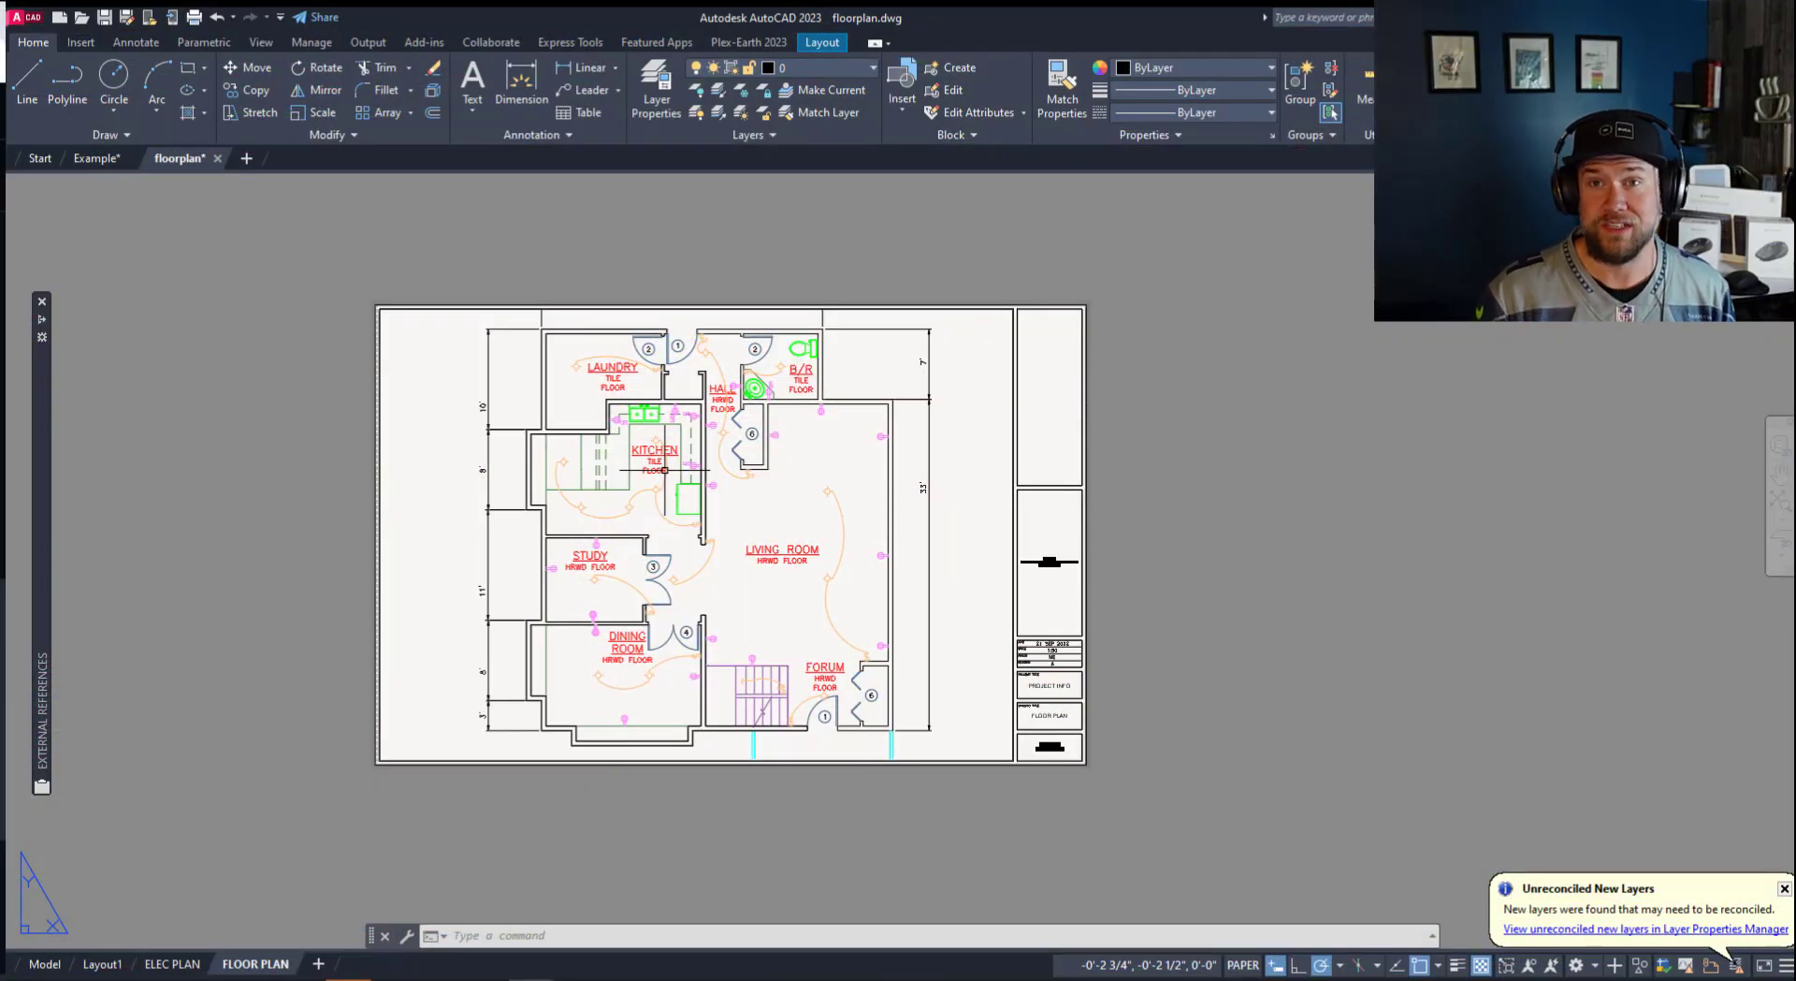
key(Escape)
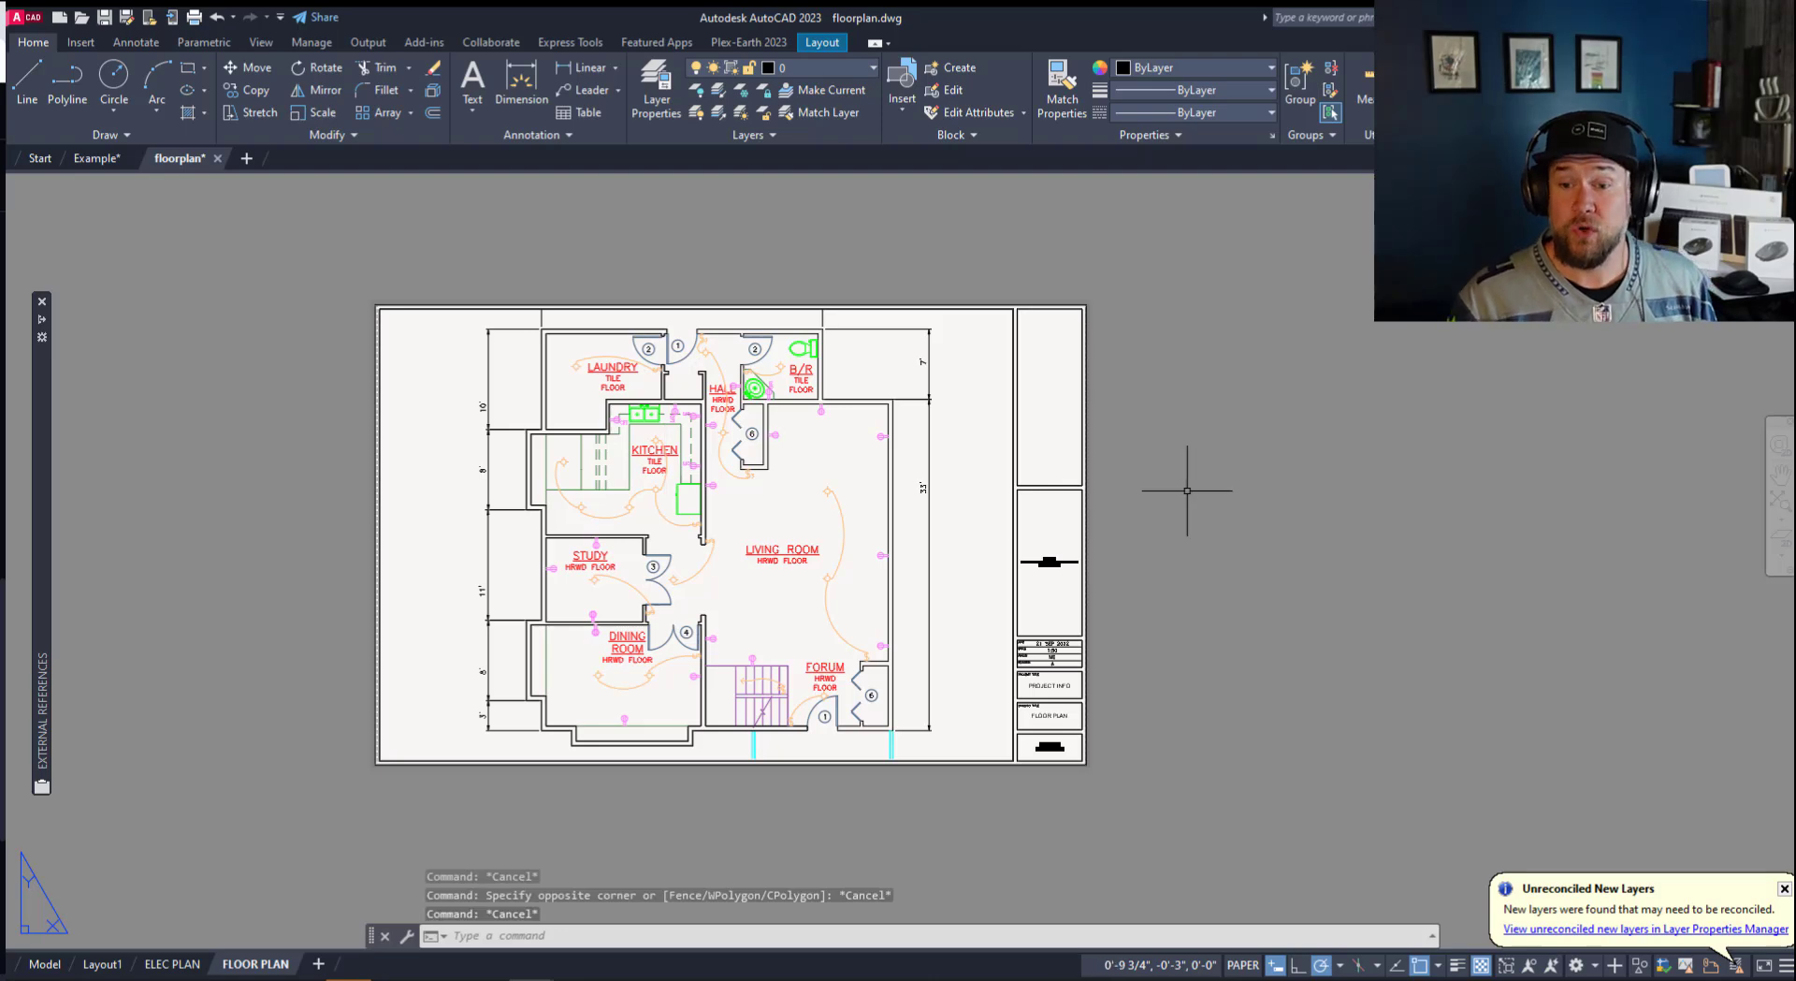
scroll(1090, 493, up, 5)
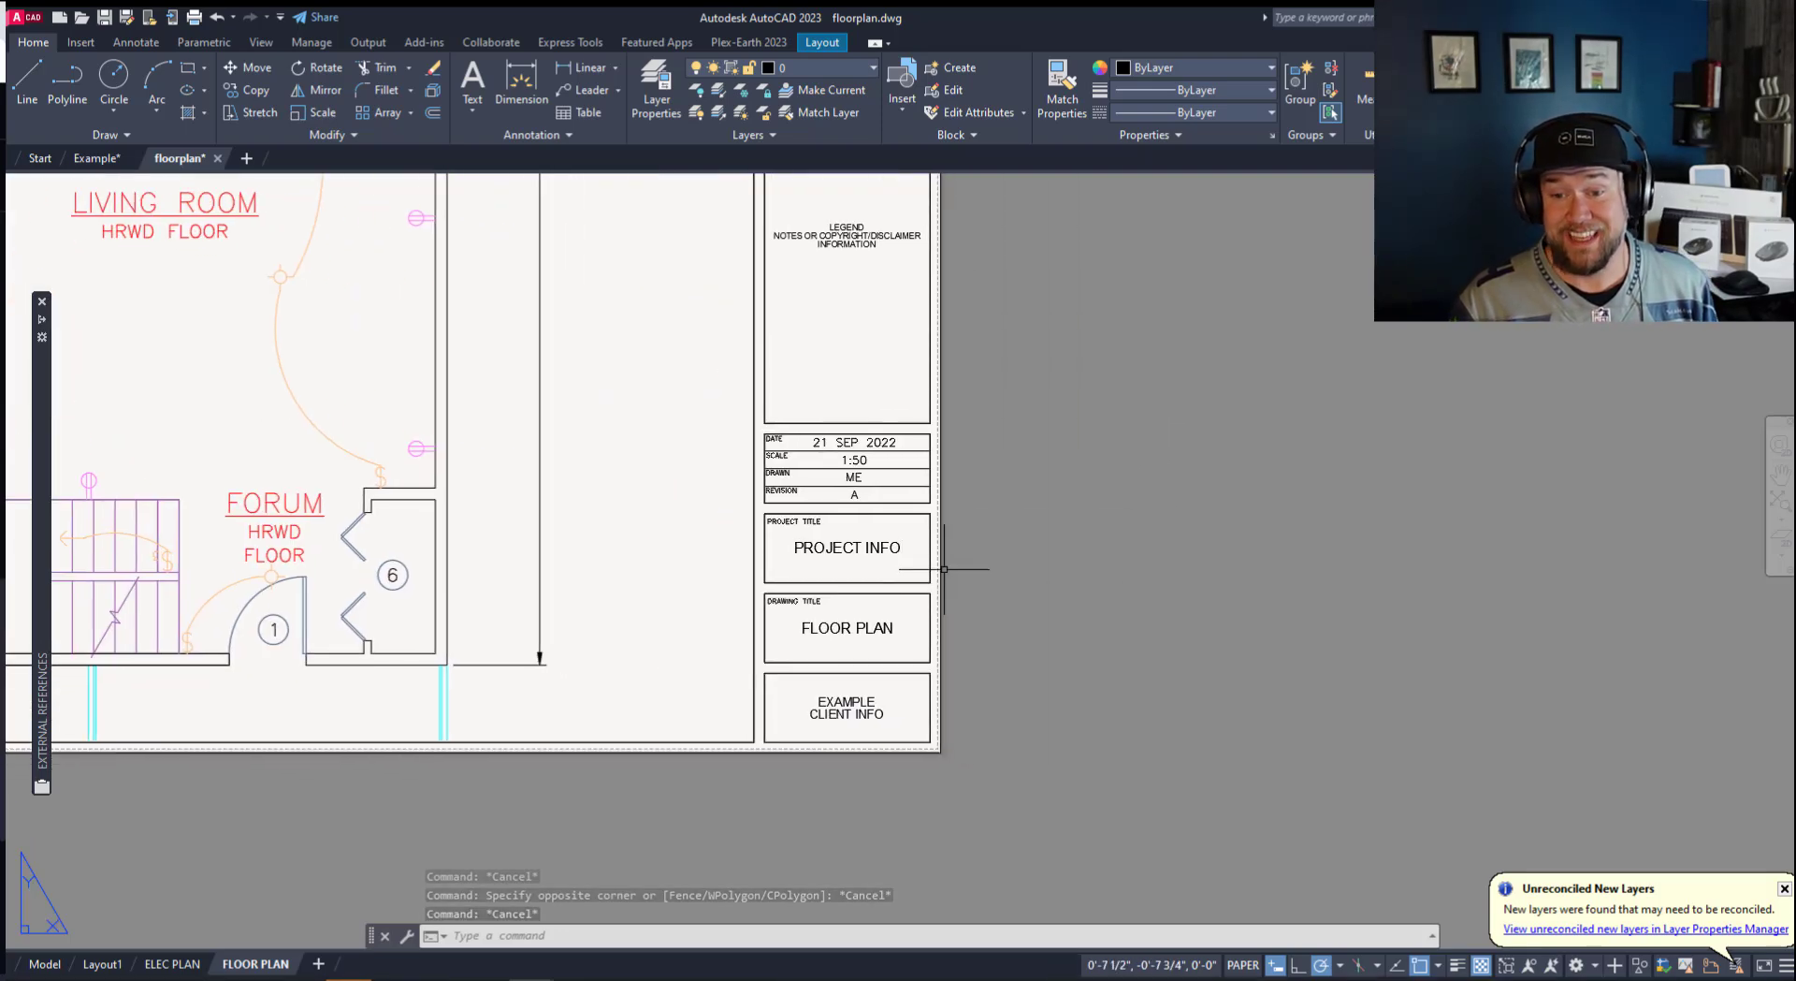
scroll(883, 629, up, 3)
scroll(849, 506, down, 1)
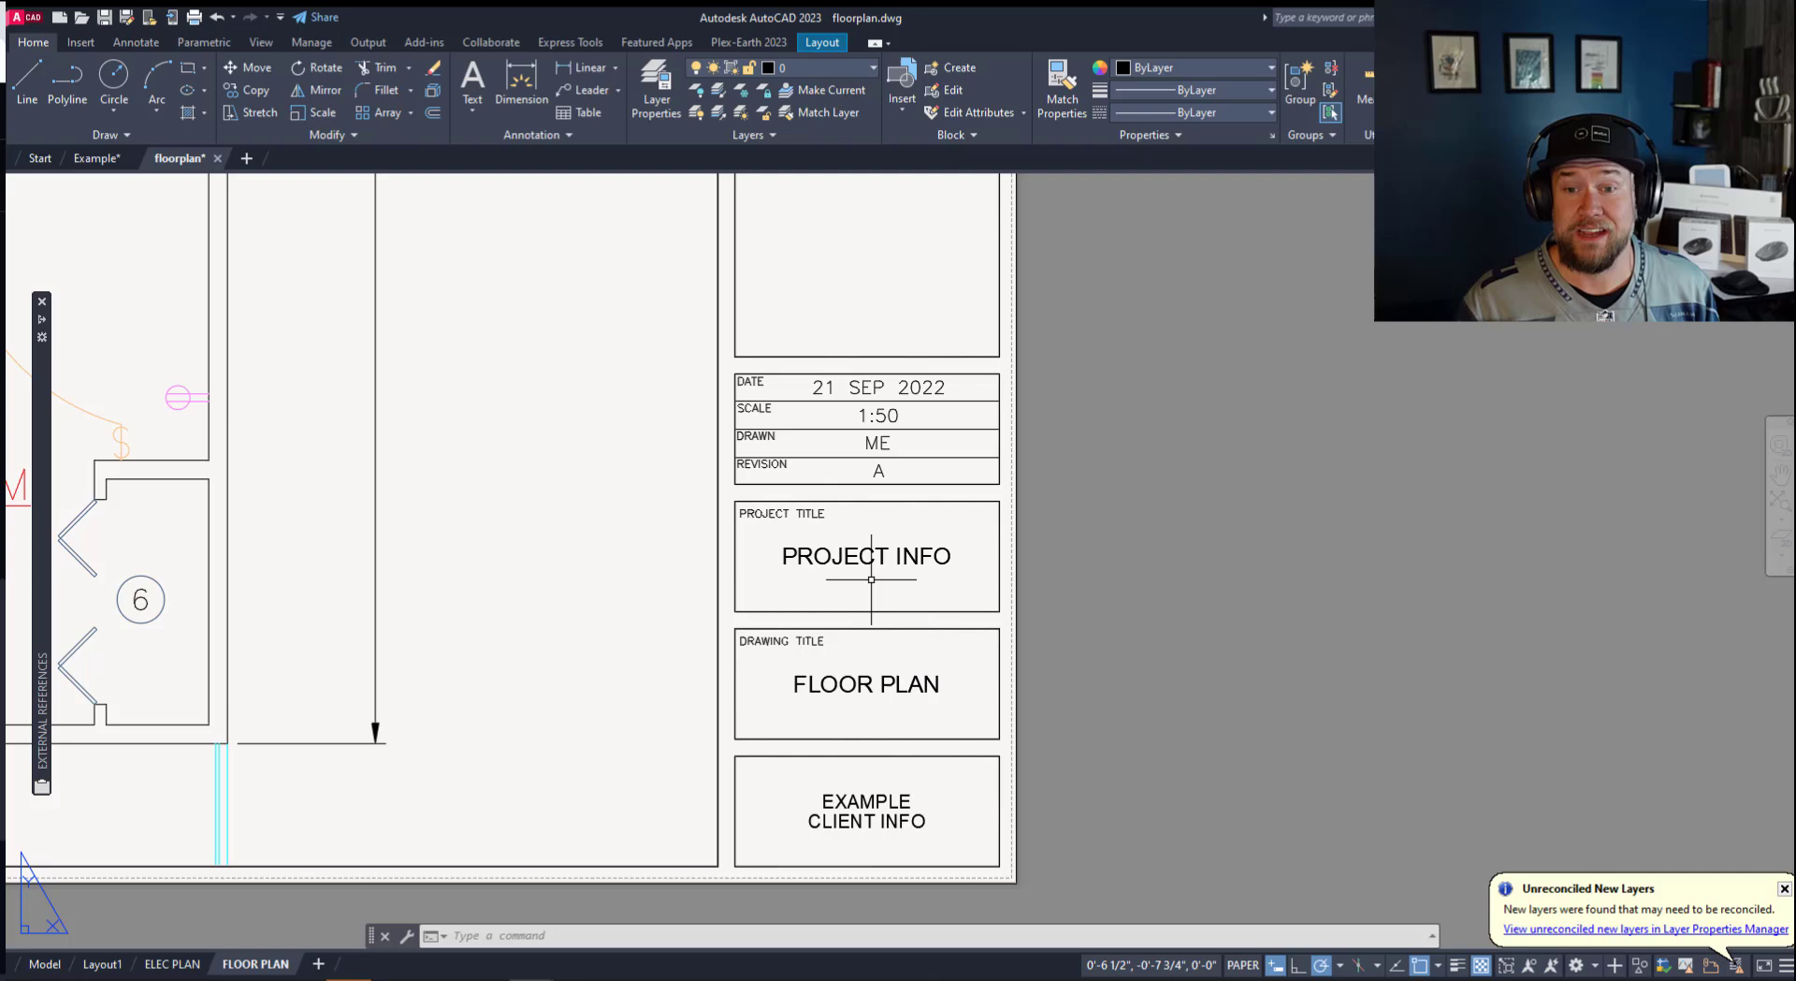
click(872, 420)
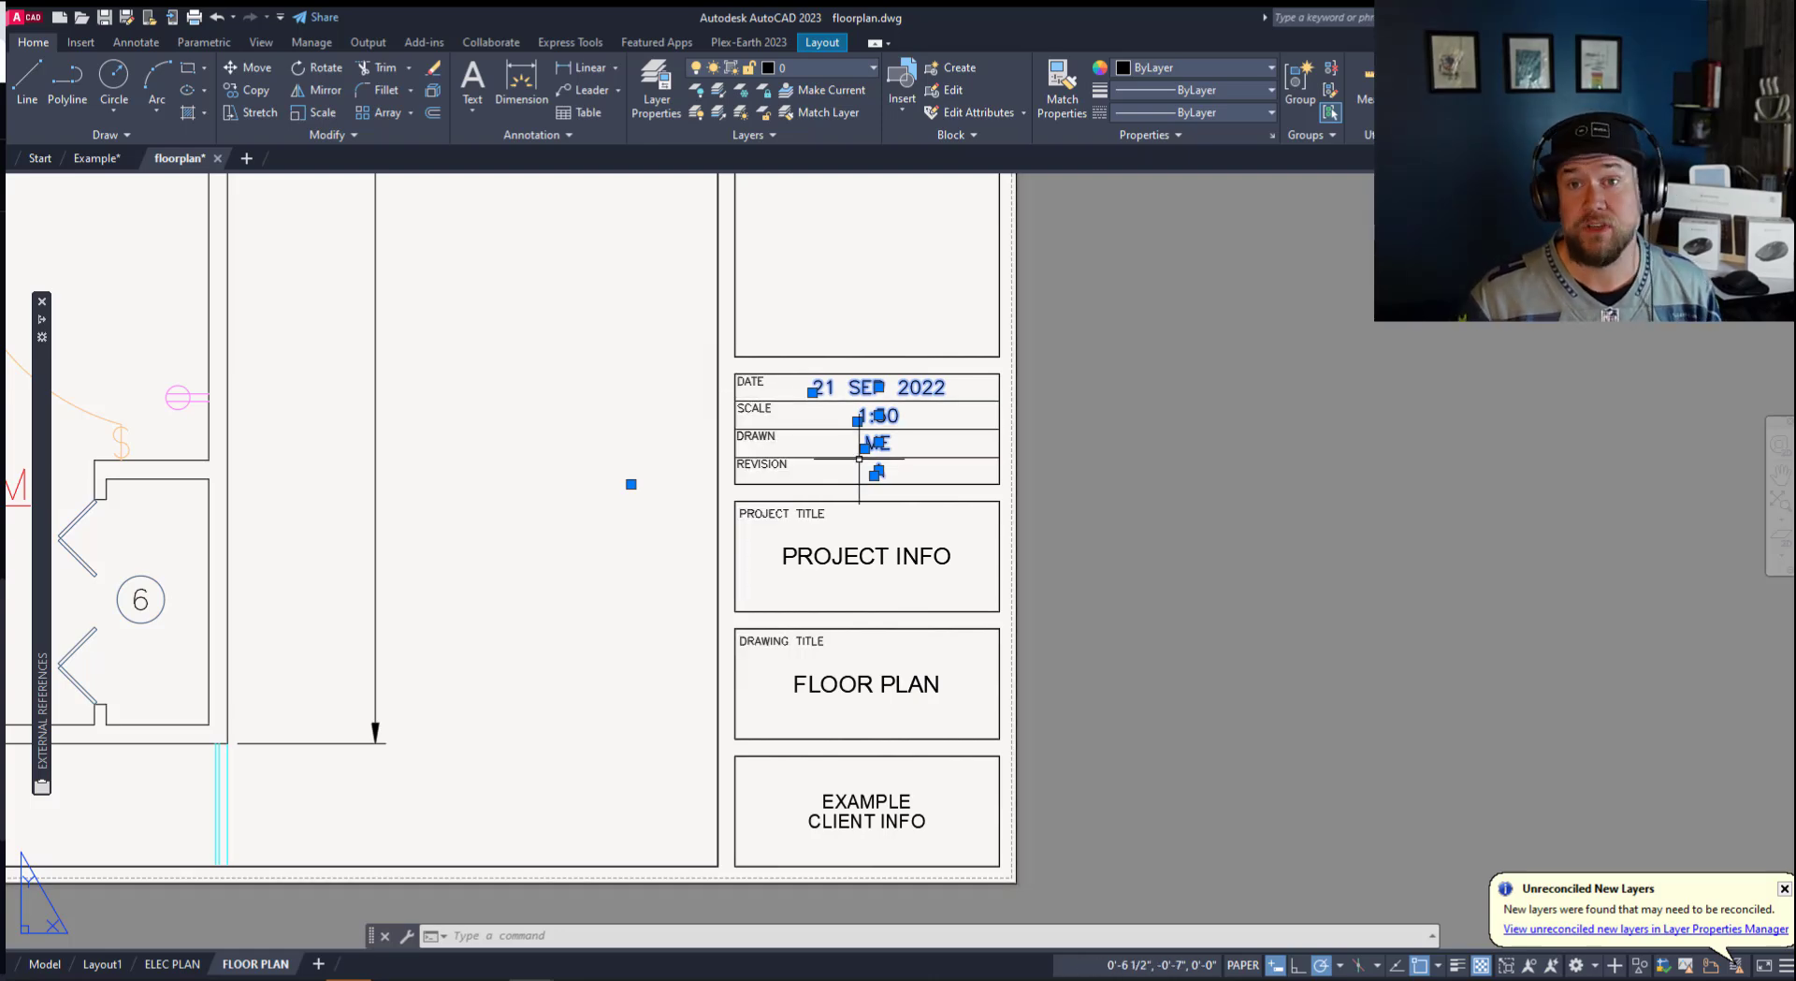
key(Escape)
key(Escape)
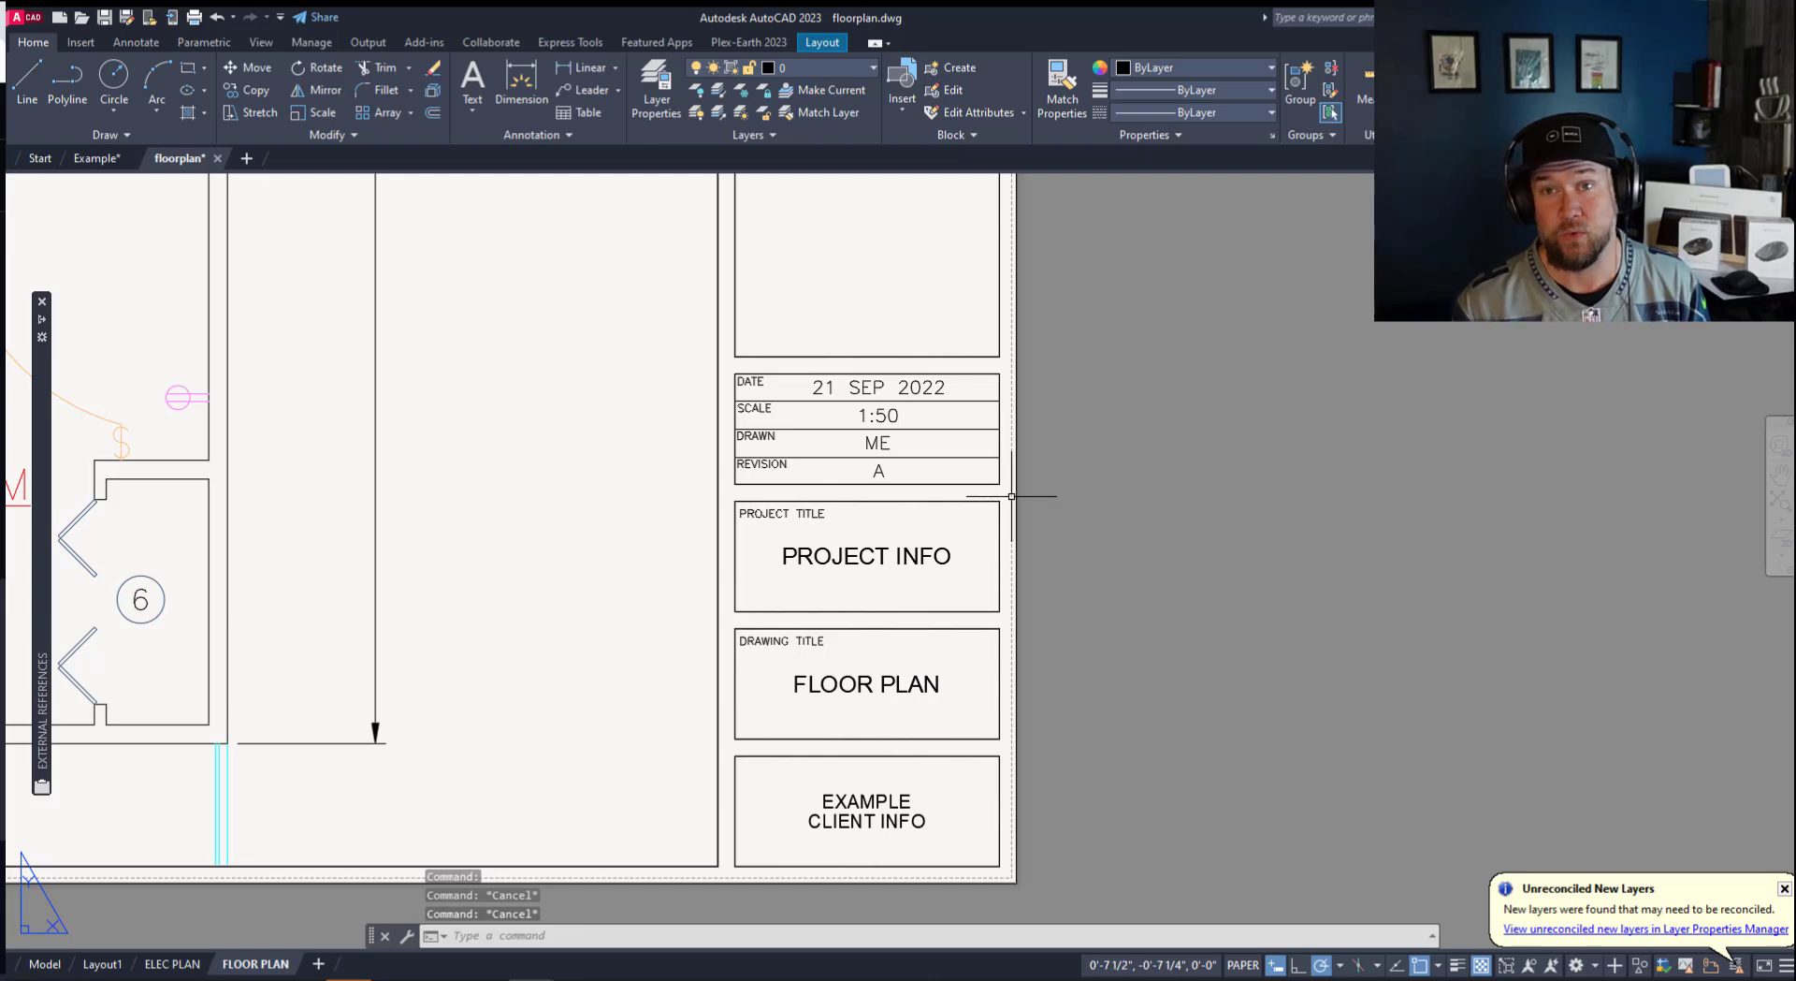
mouse_move(984, 483)
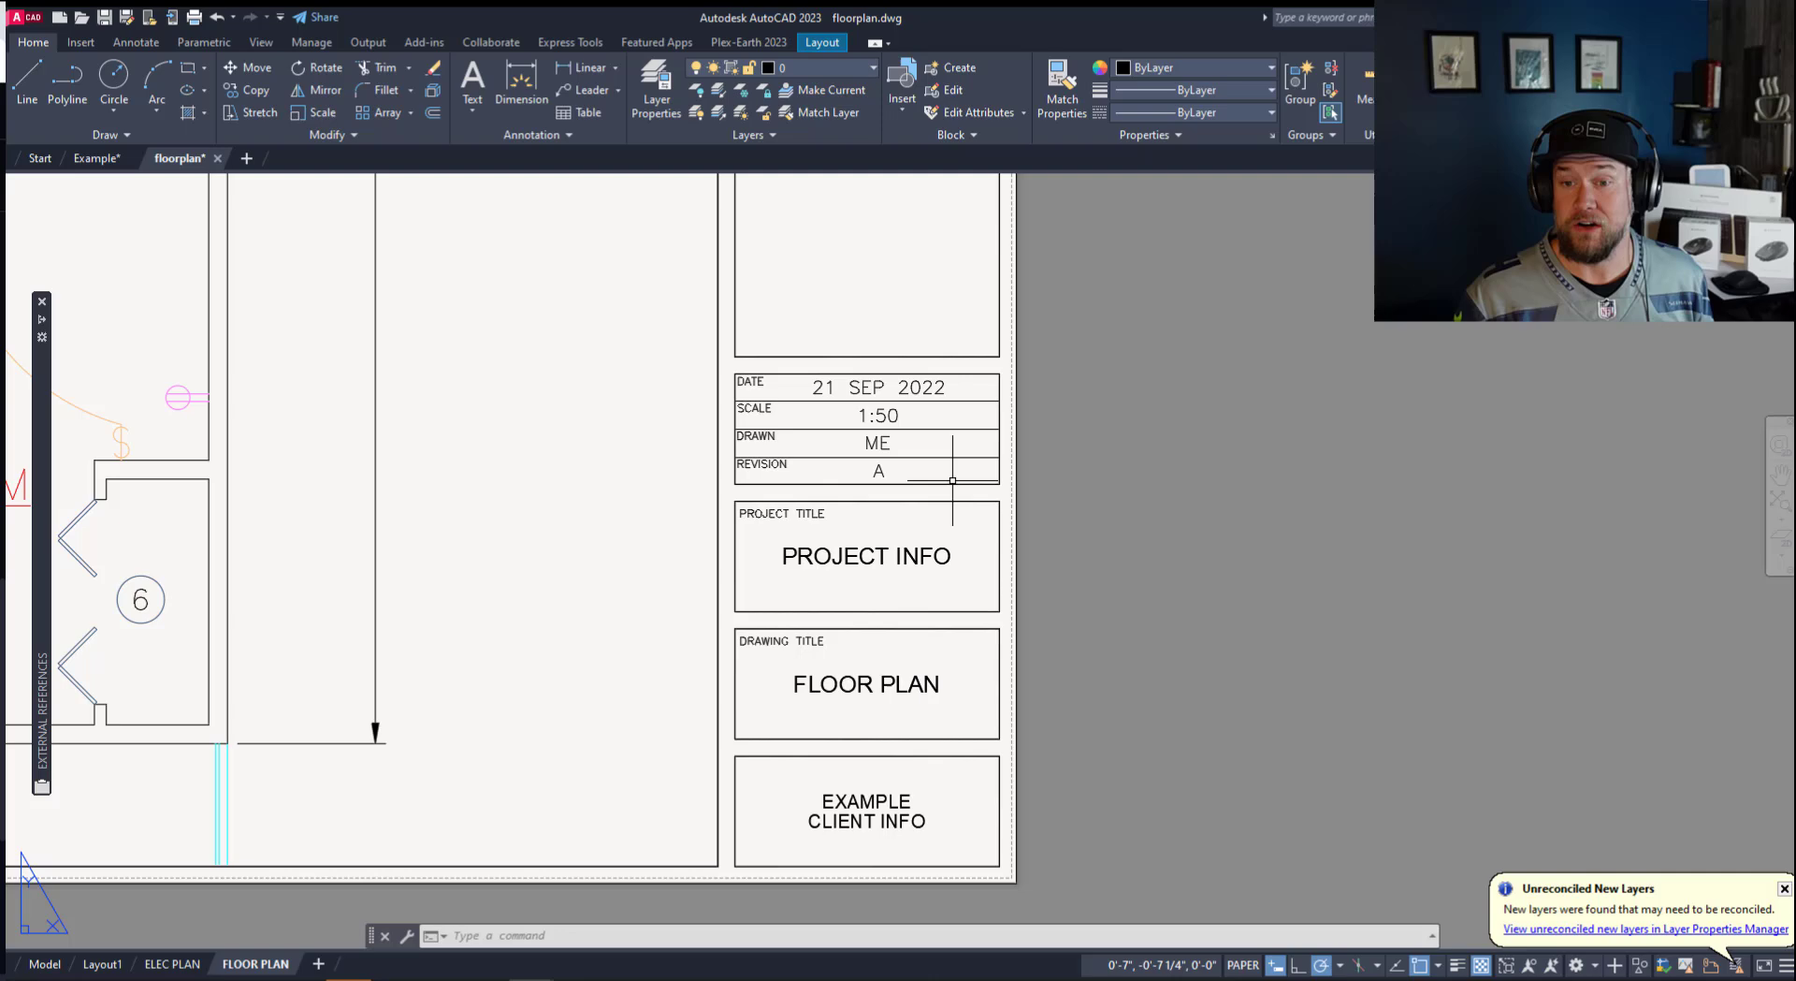
key(Escape)
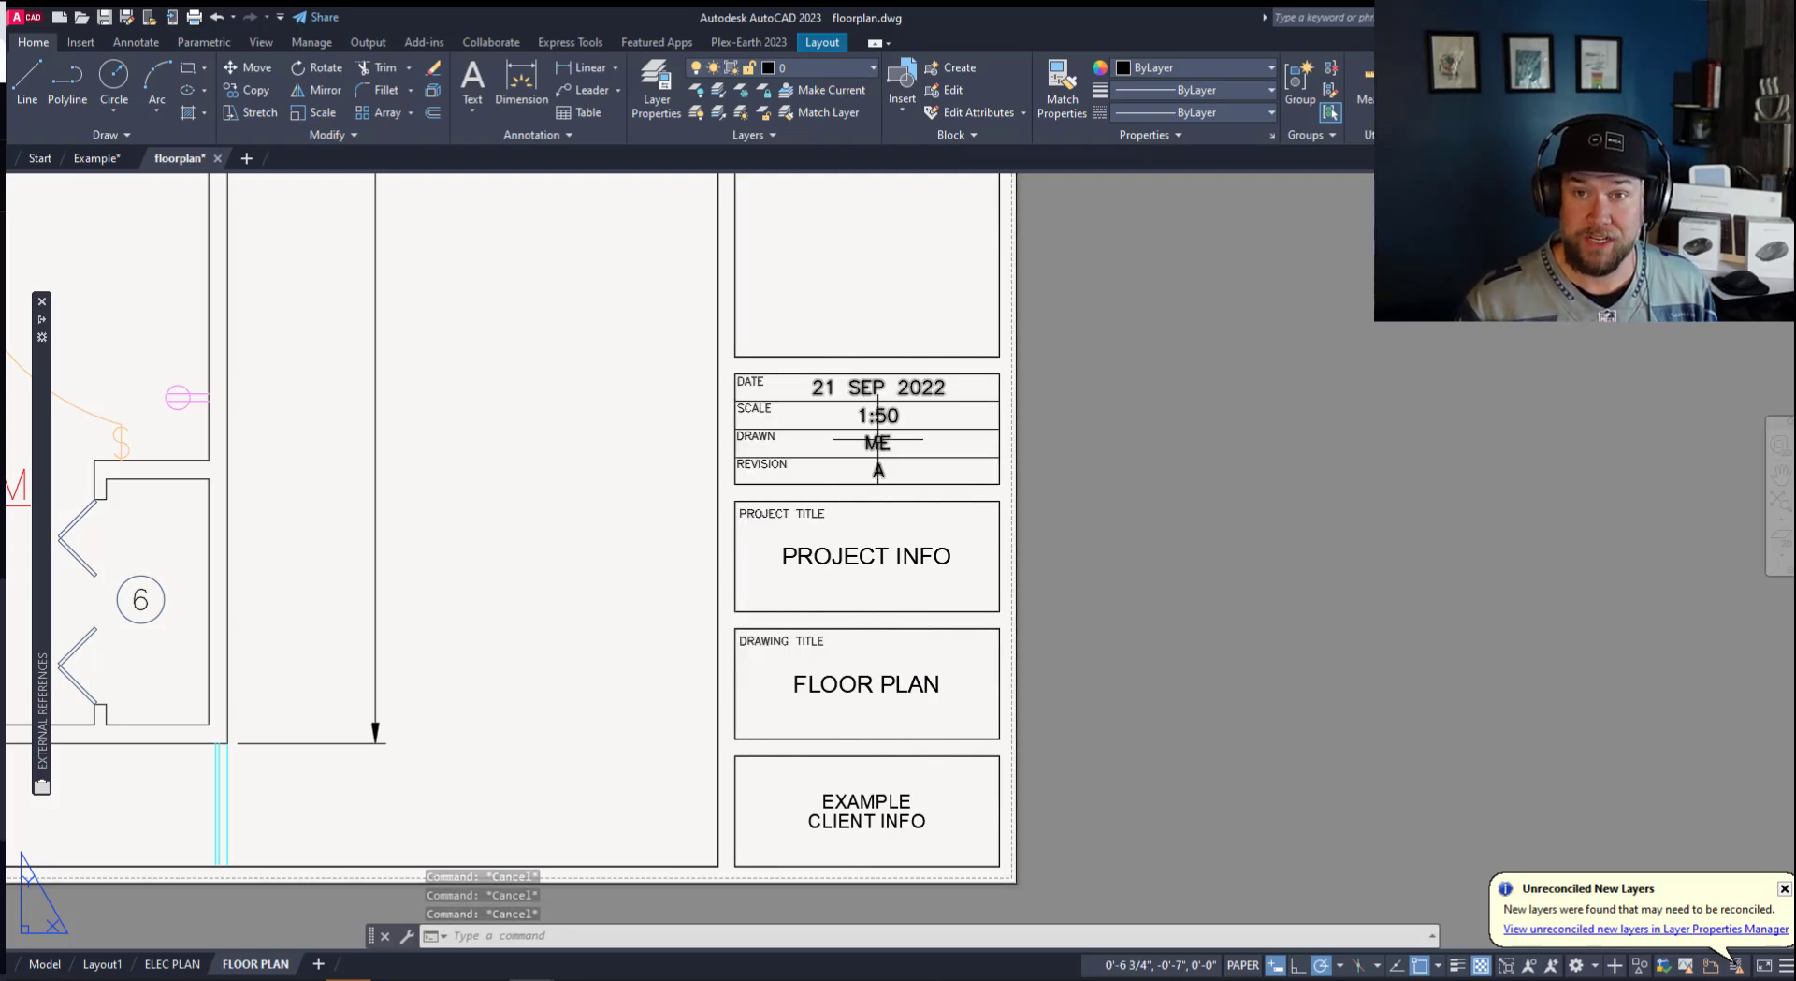
mouse_move(877, 438)
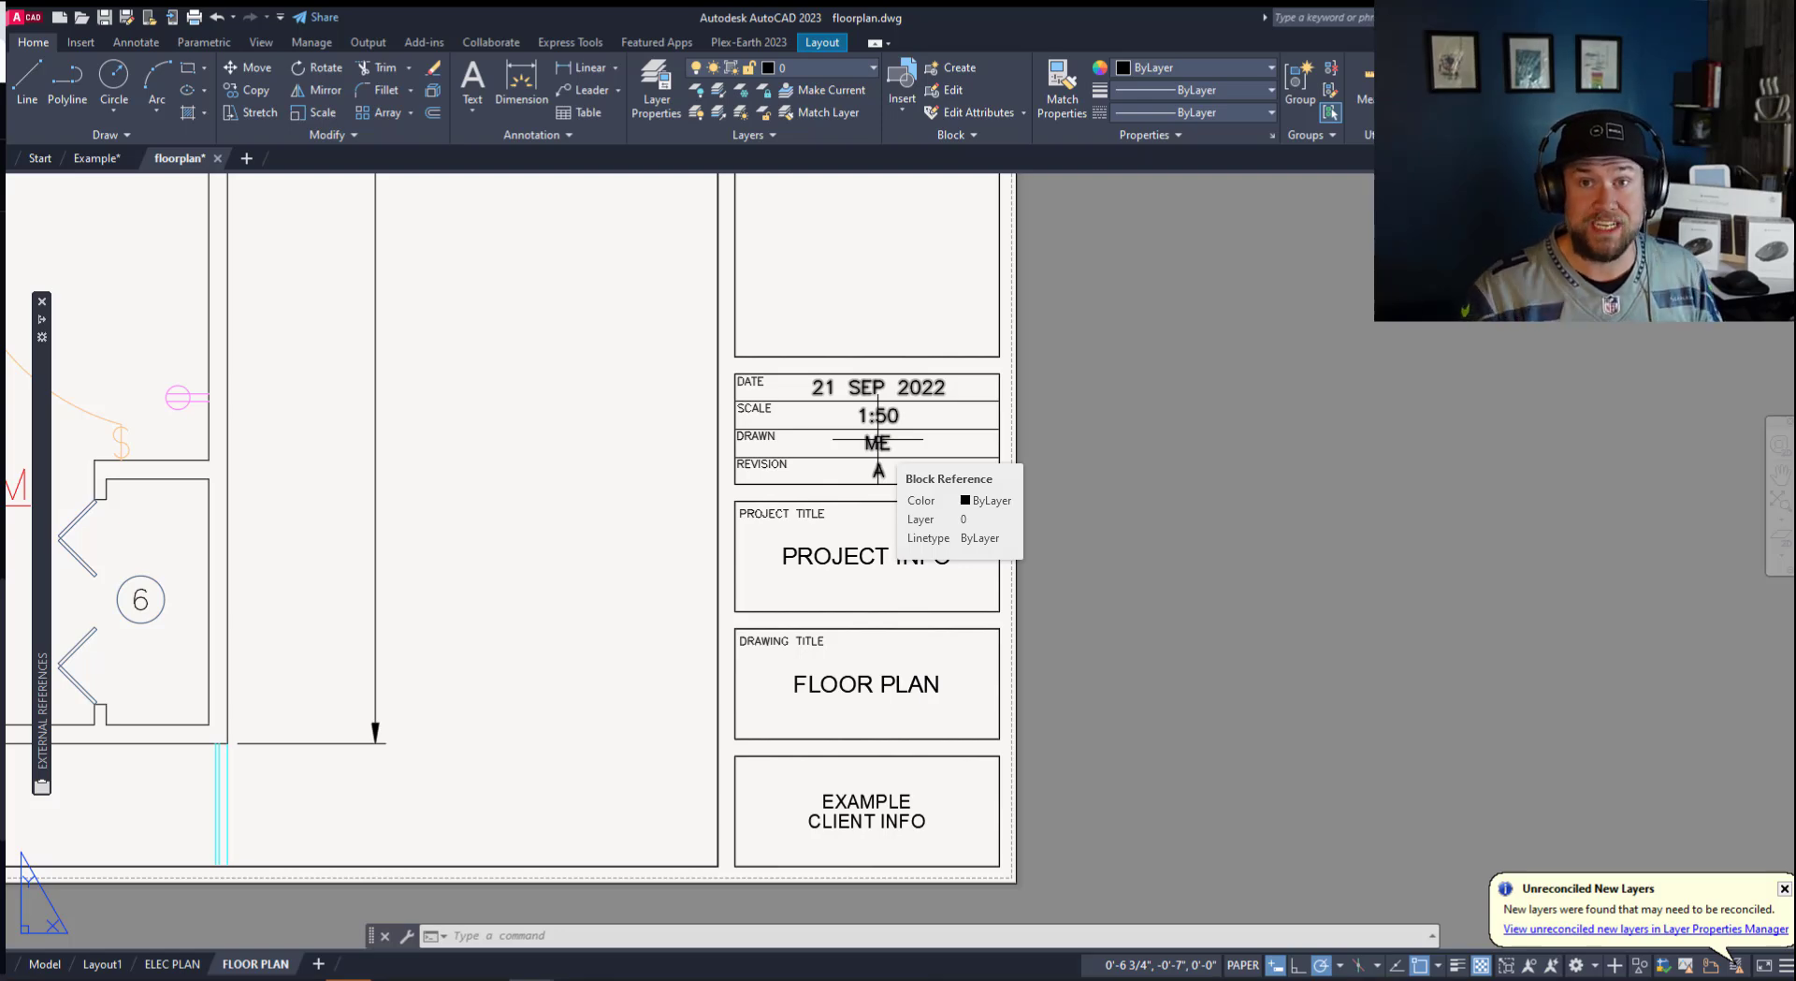
key(Escape)
key(Escape)
key(Escape)
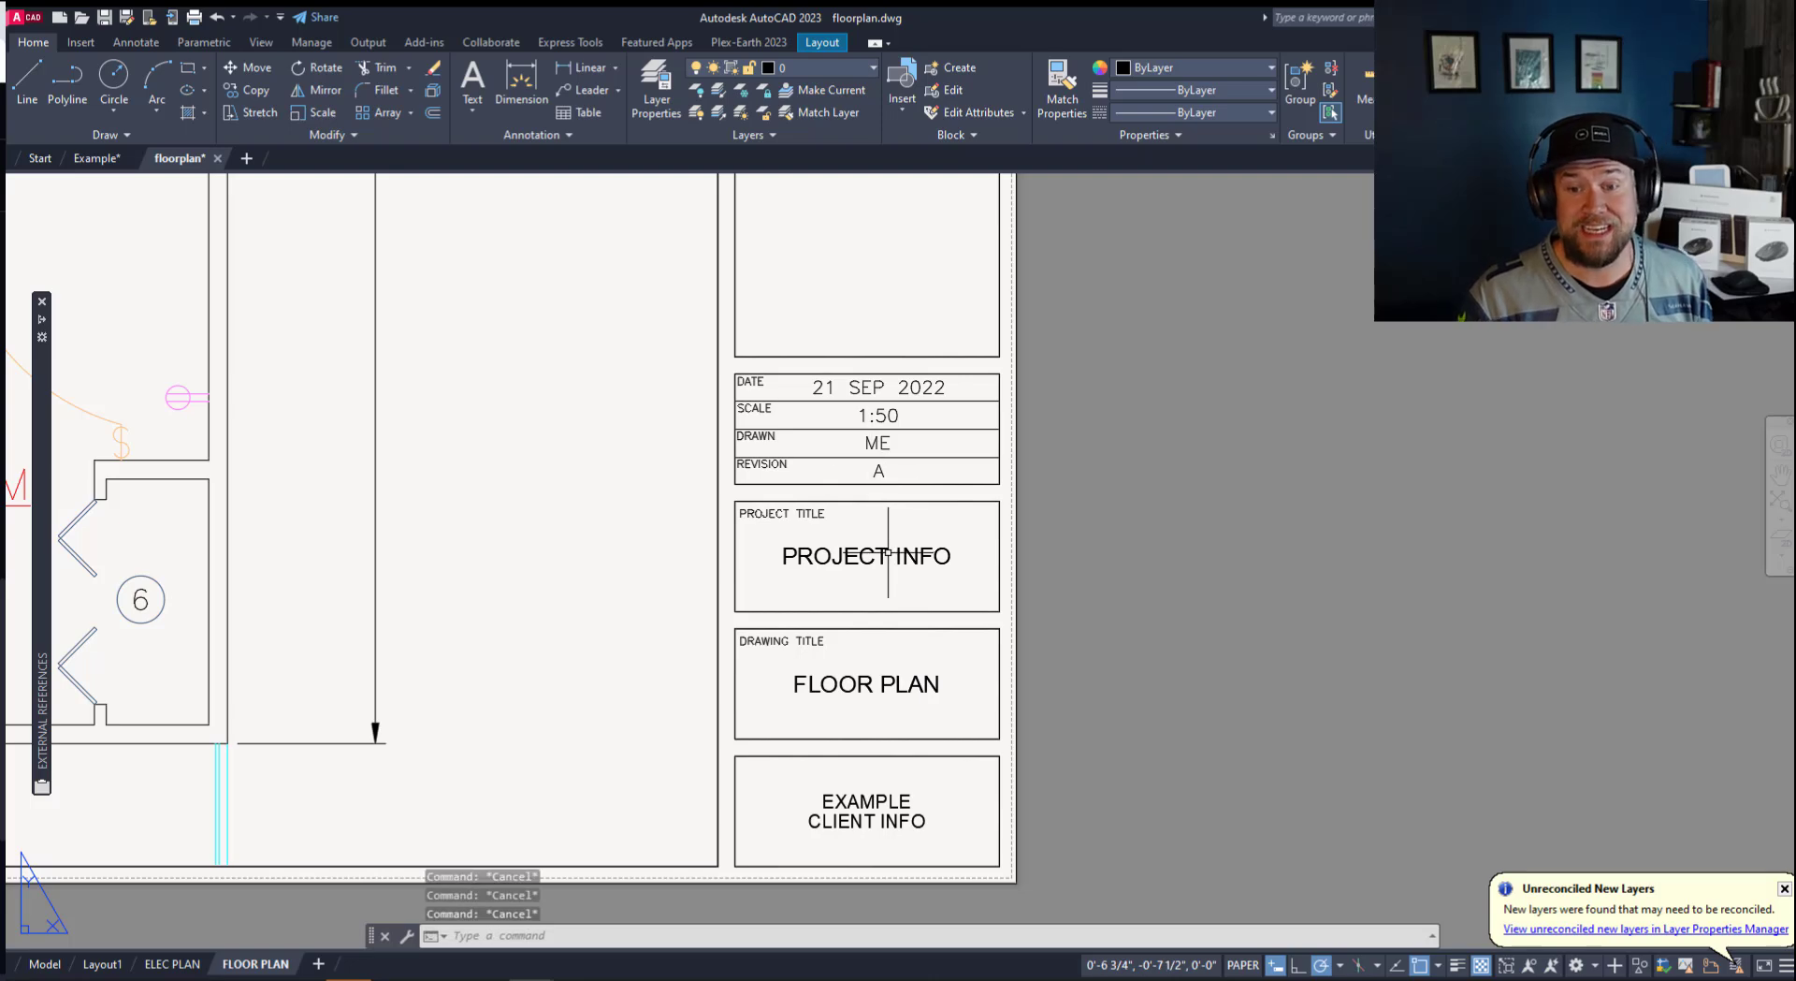
click(877, 443)
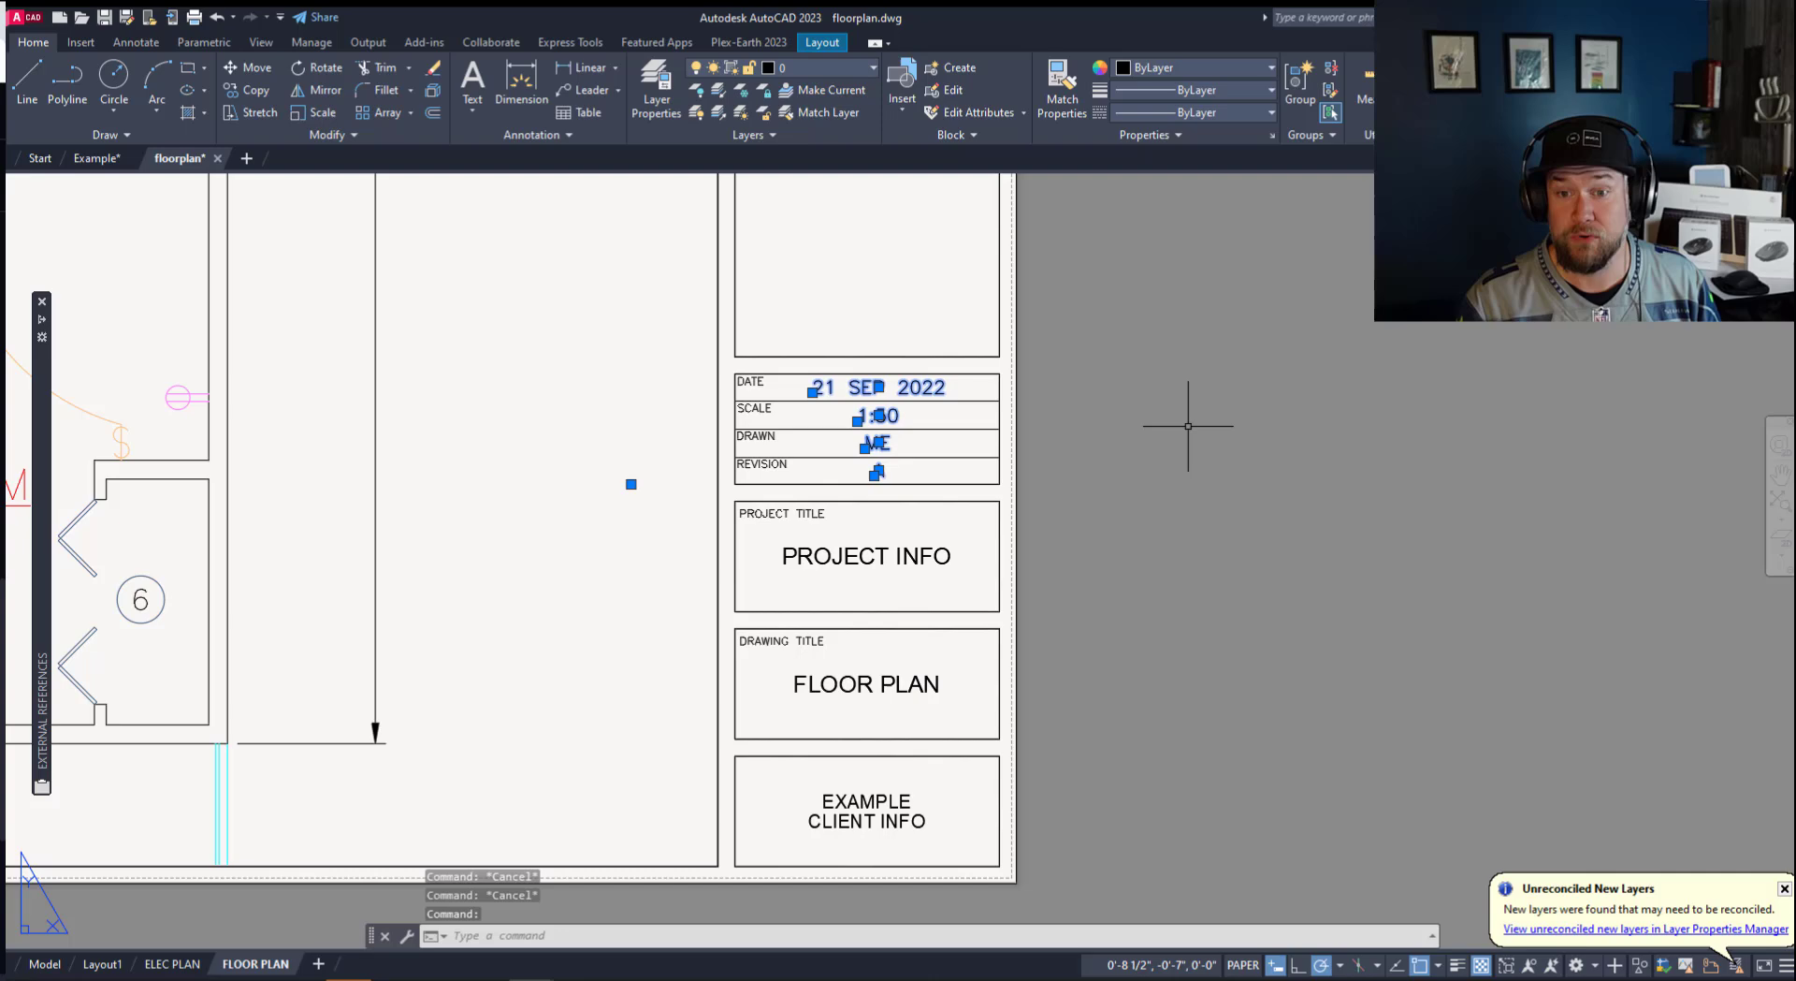
text(EXpl)
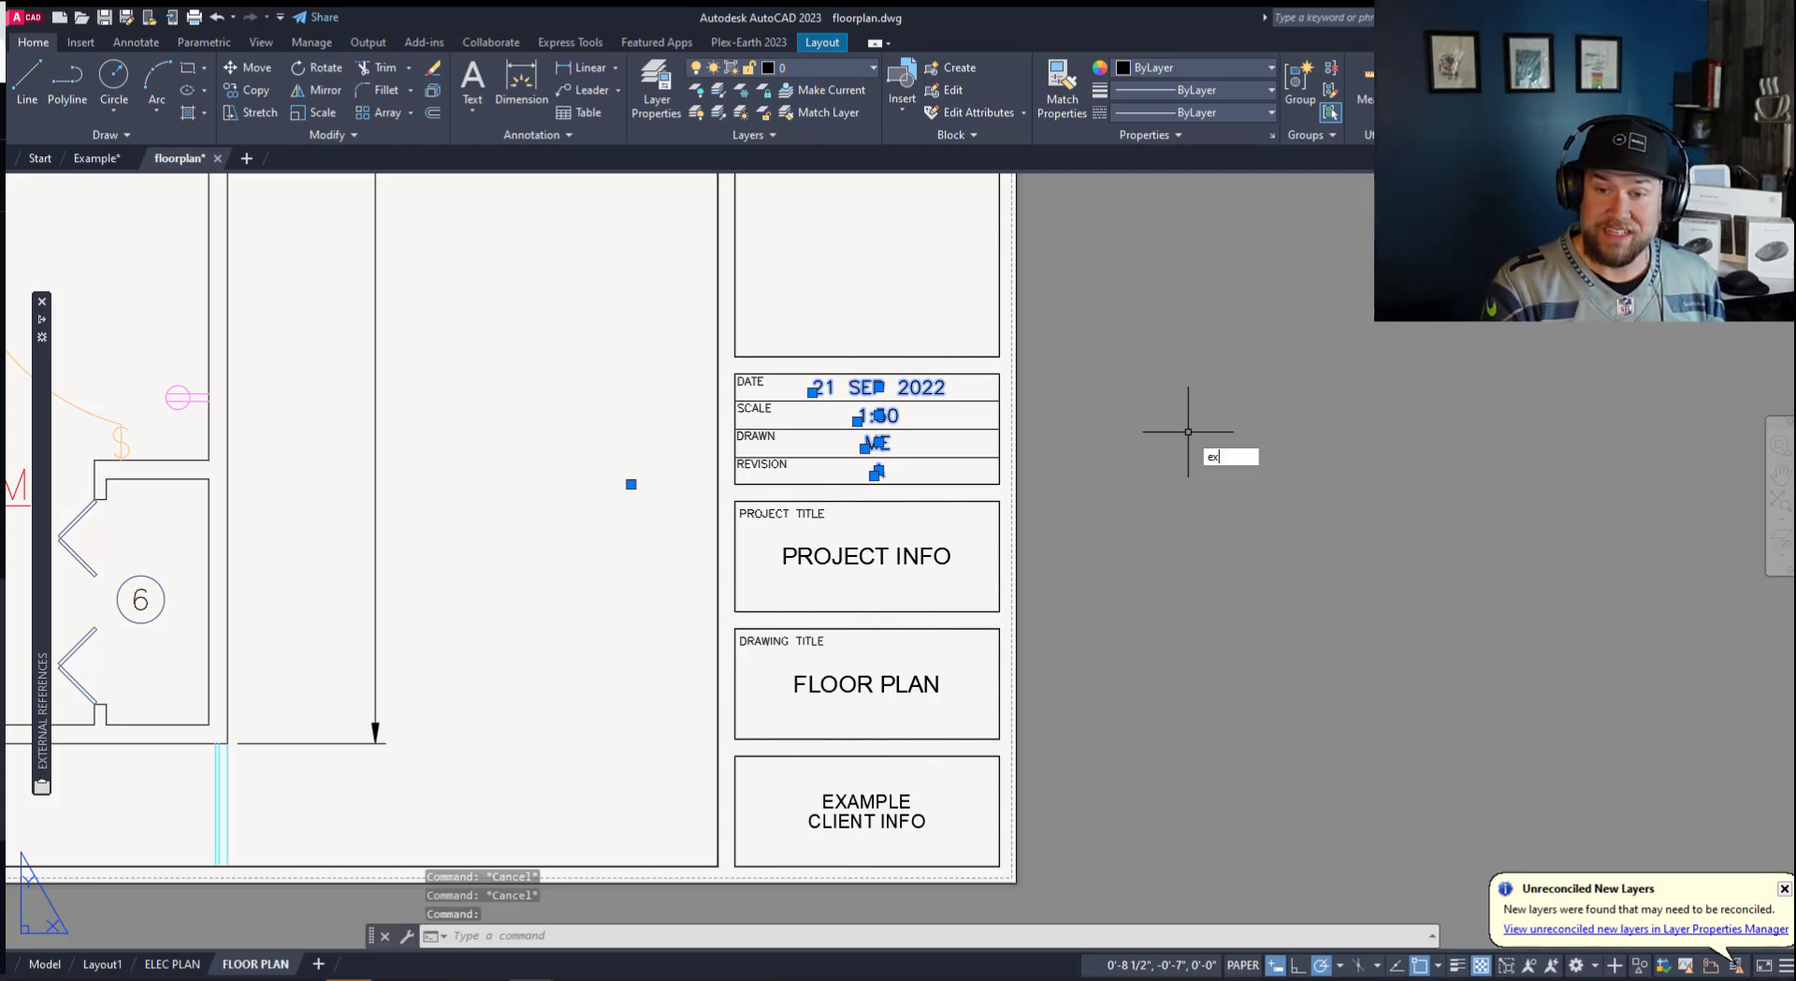
text(ode)
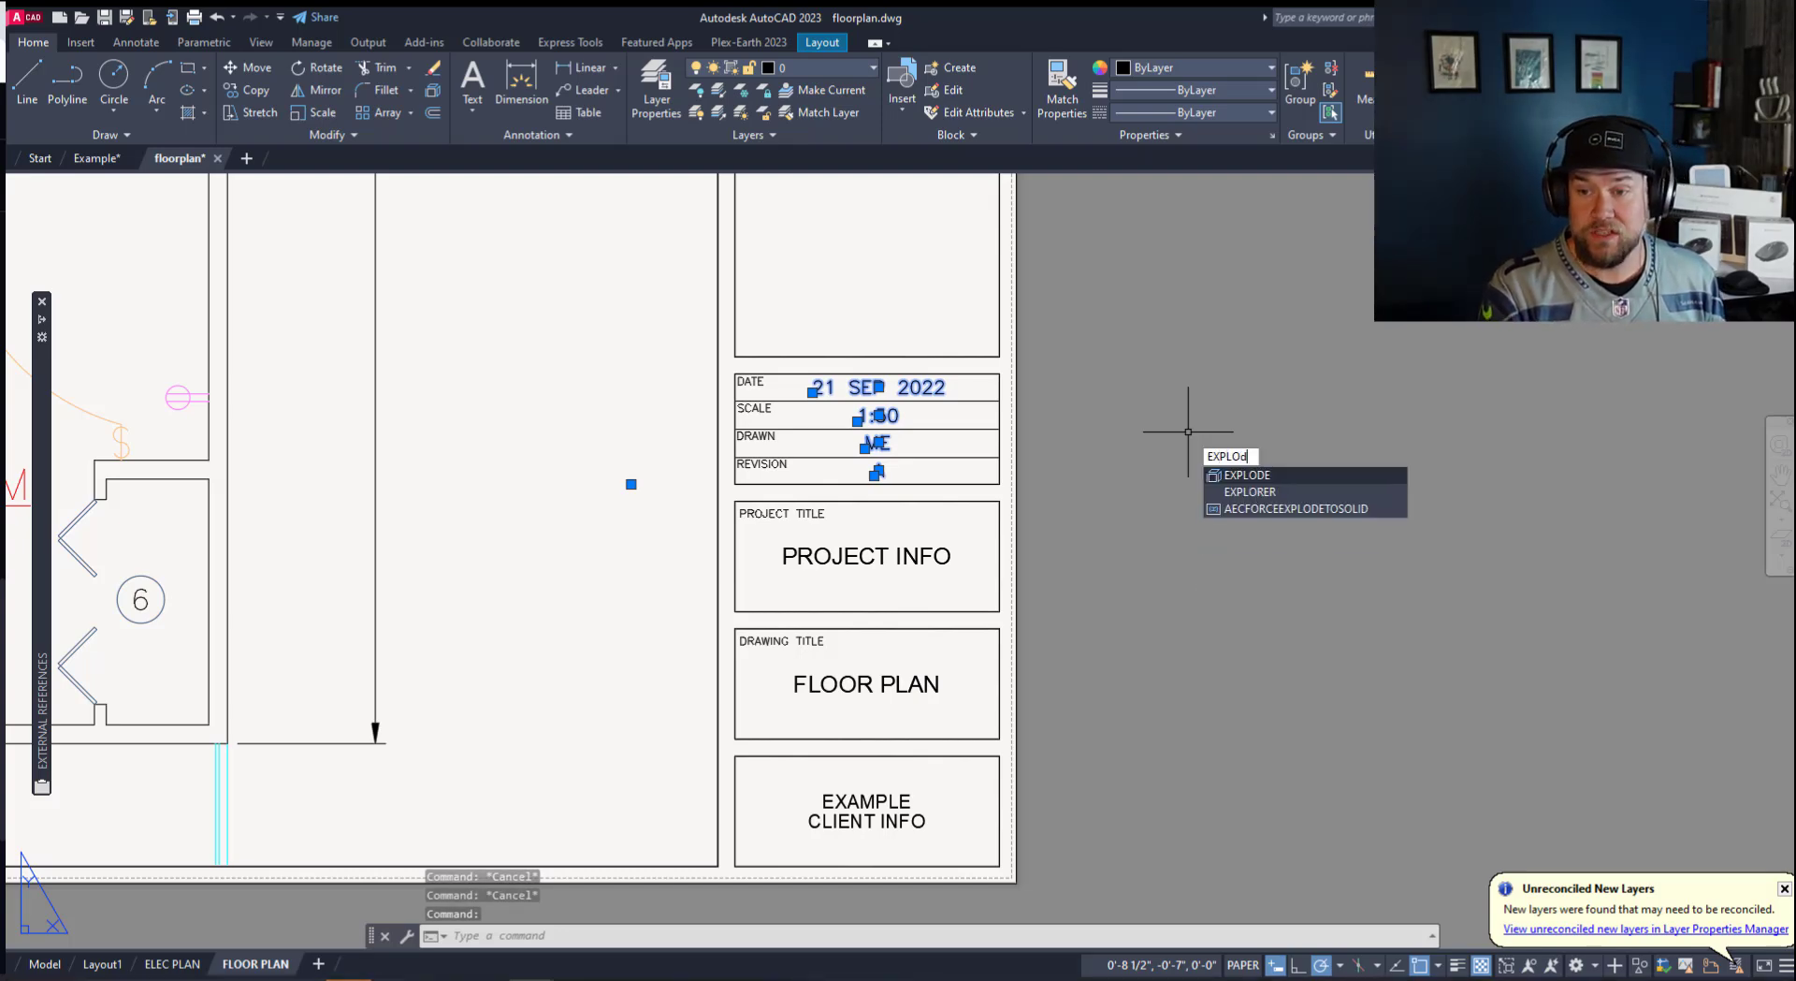
key(Return)
key(Escape)
key(Escape)
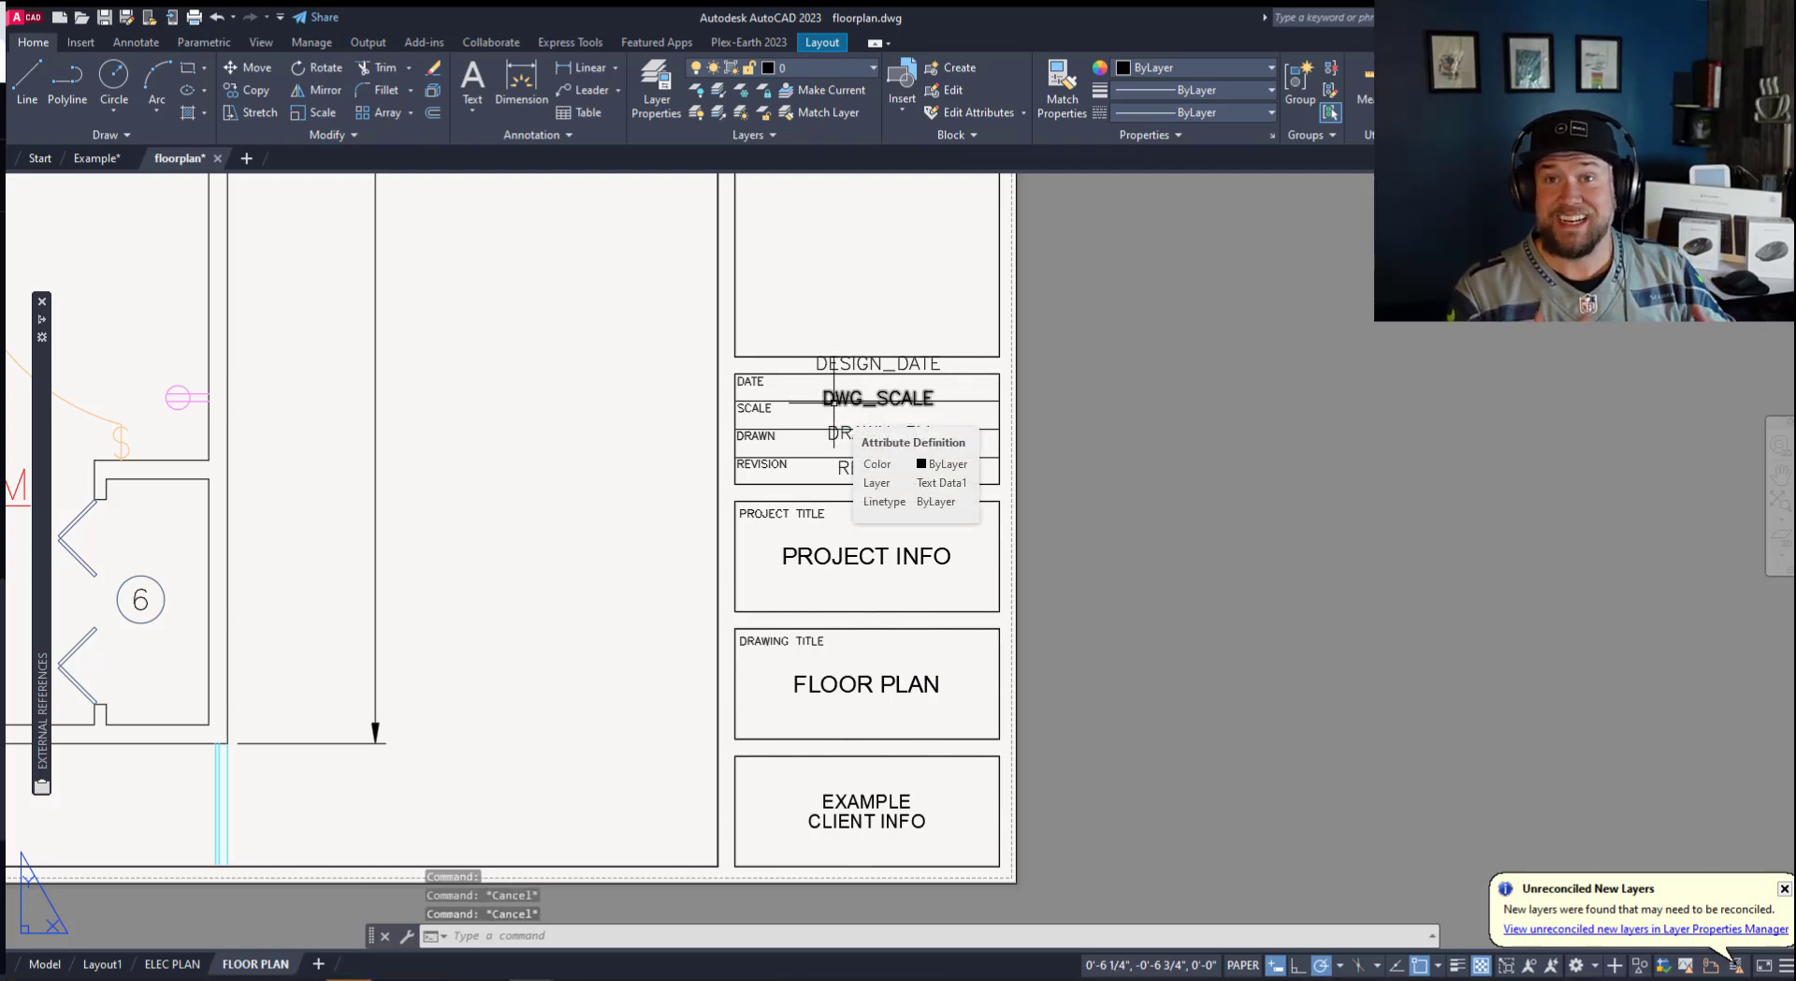
key(ctrl+z)
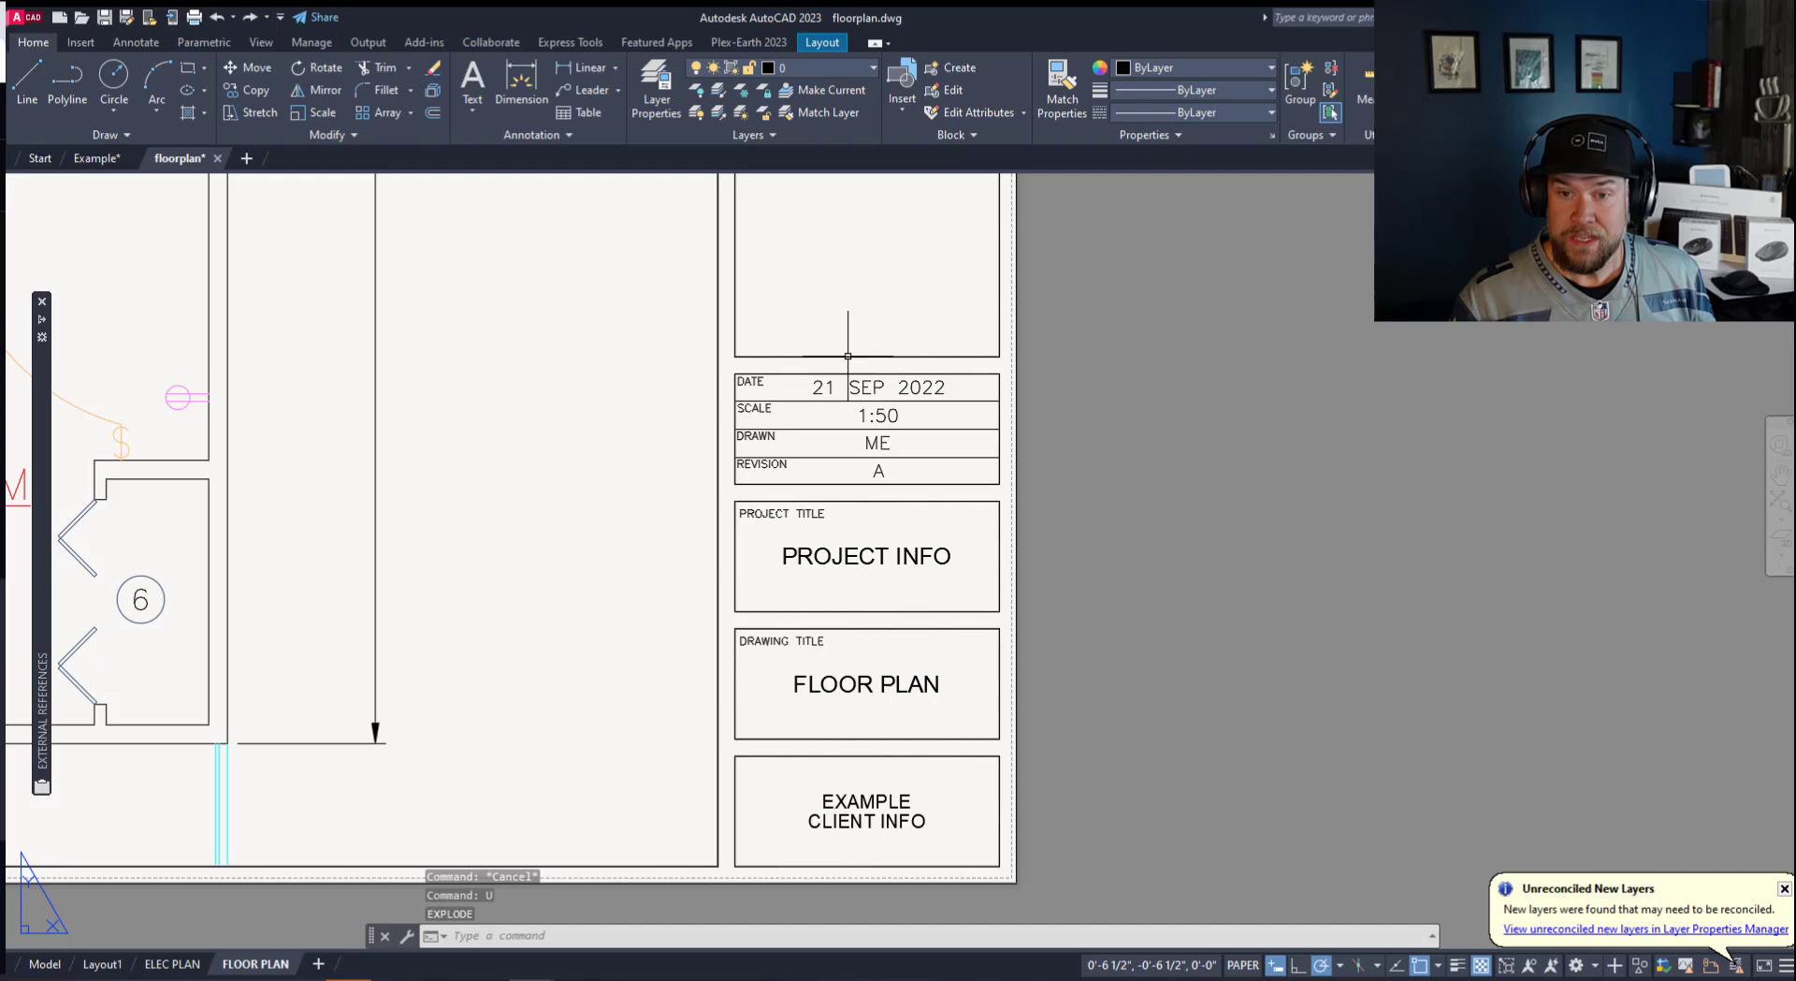
double_click(832, 411)
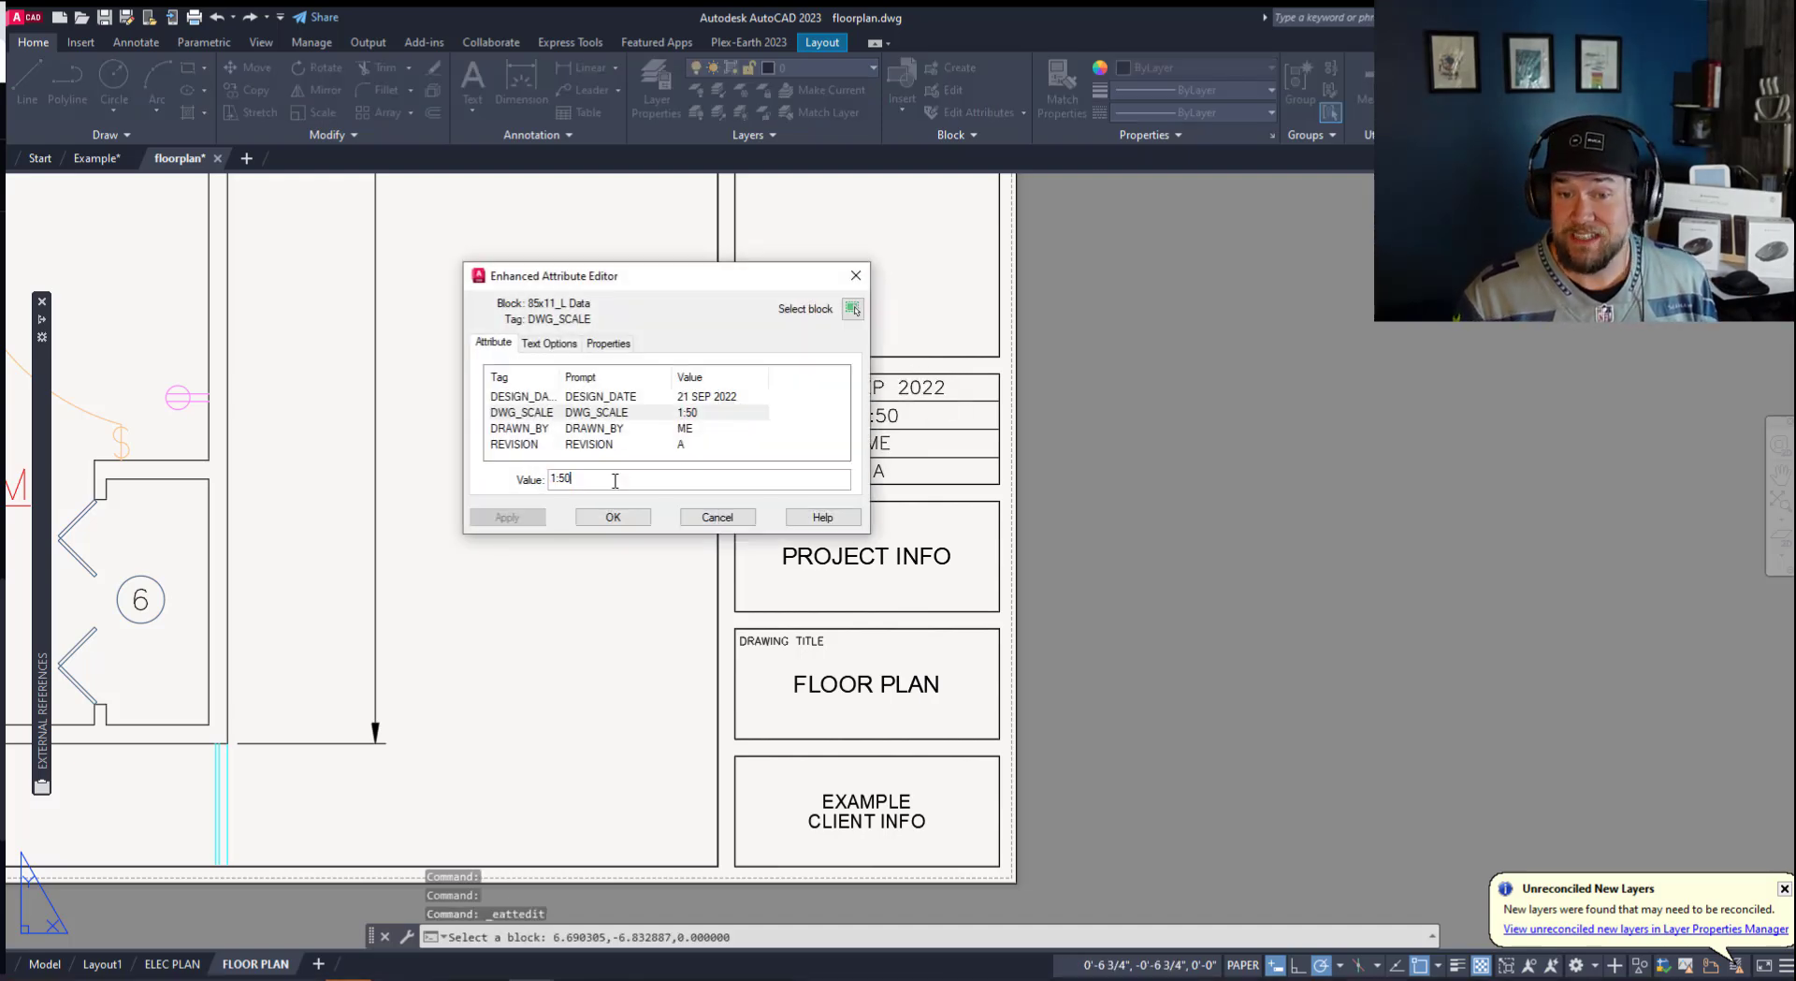
click(744, 519)
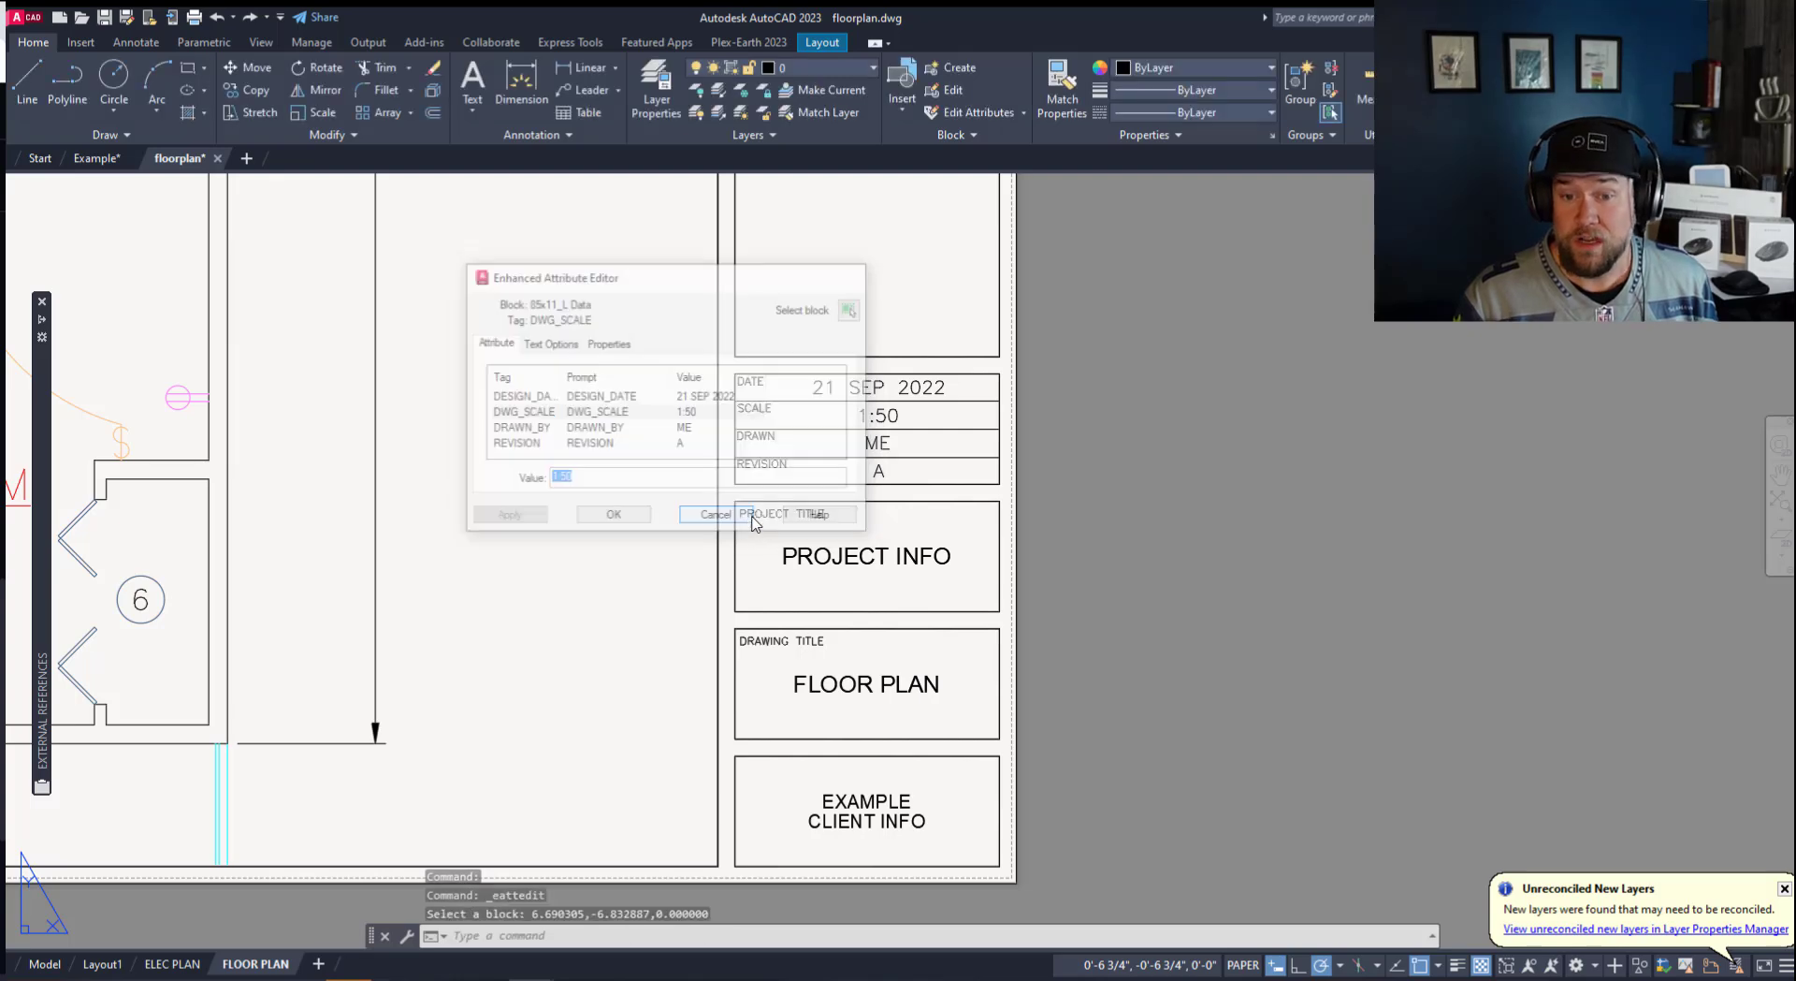
right_click(881, 394)
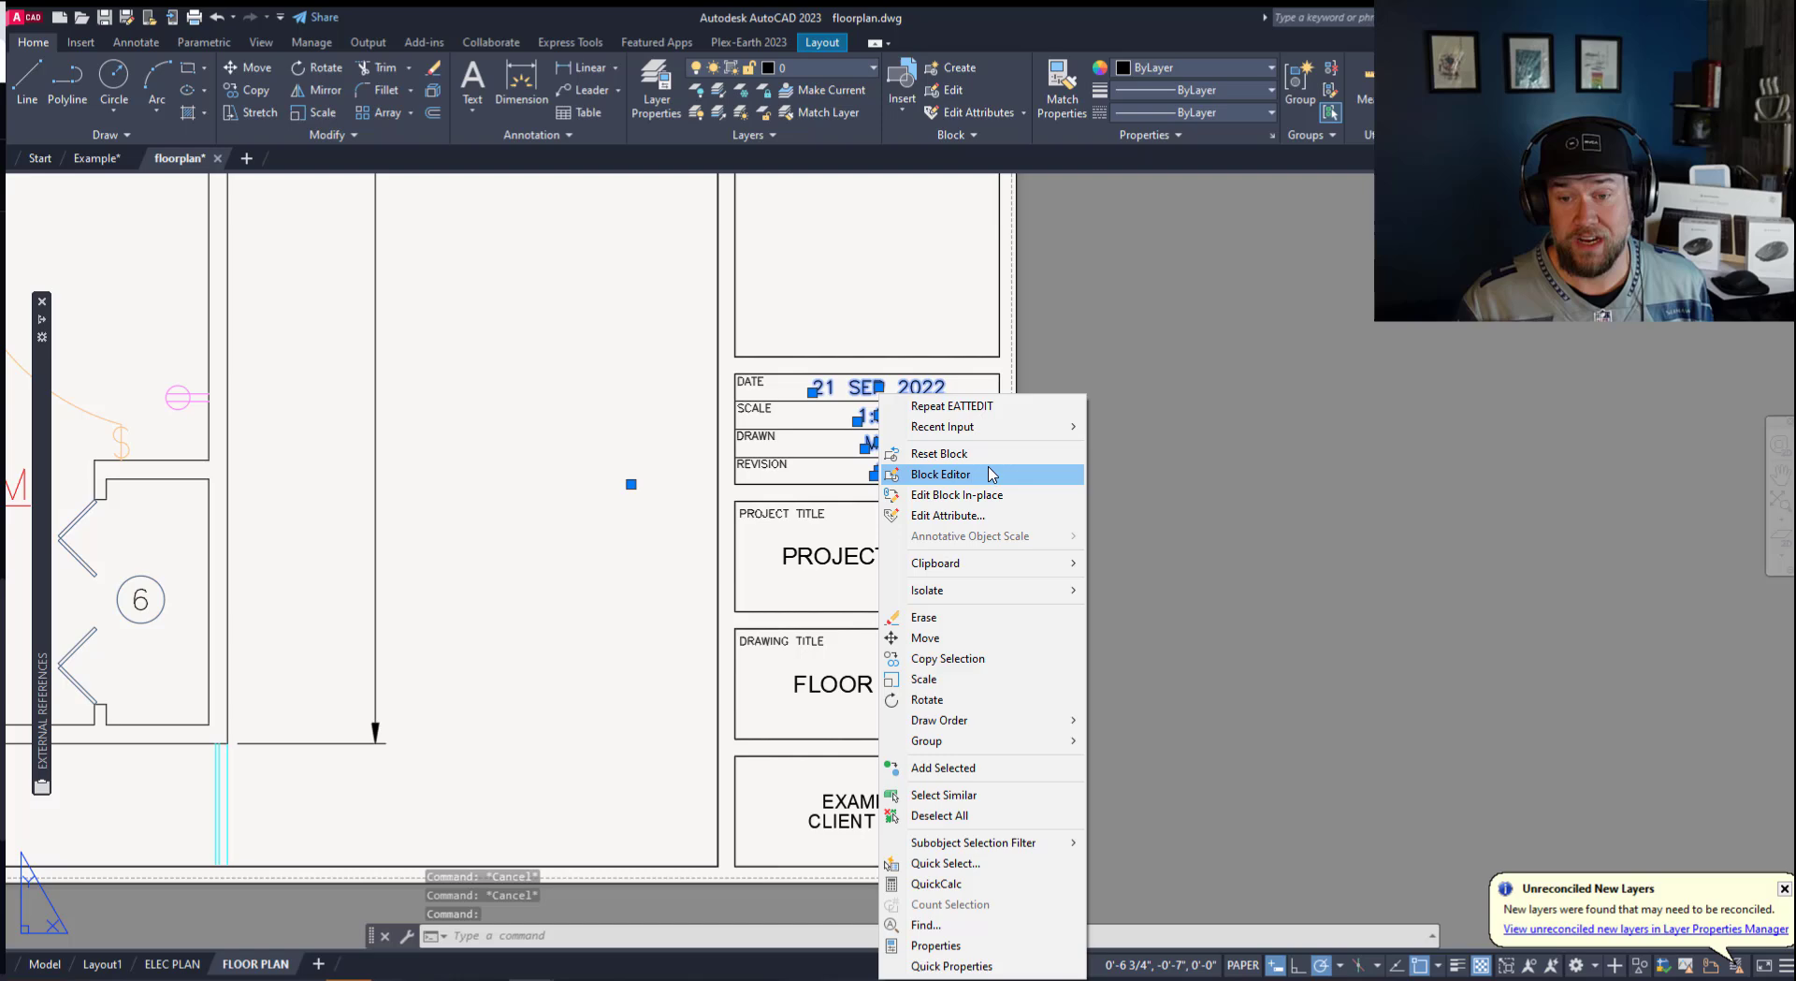
key(Escape)
key(Escape)
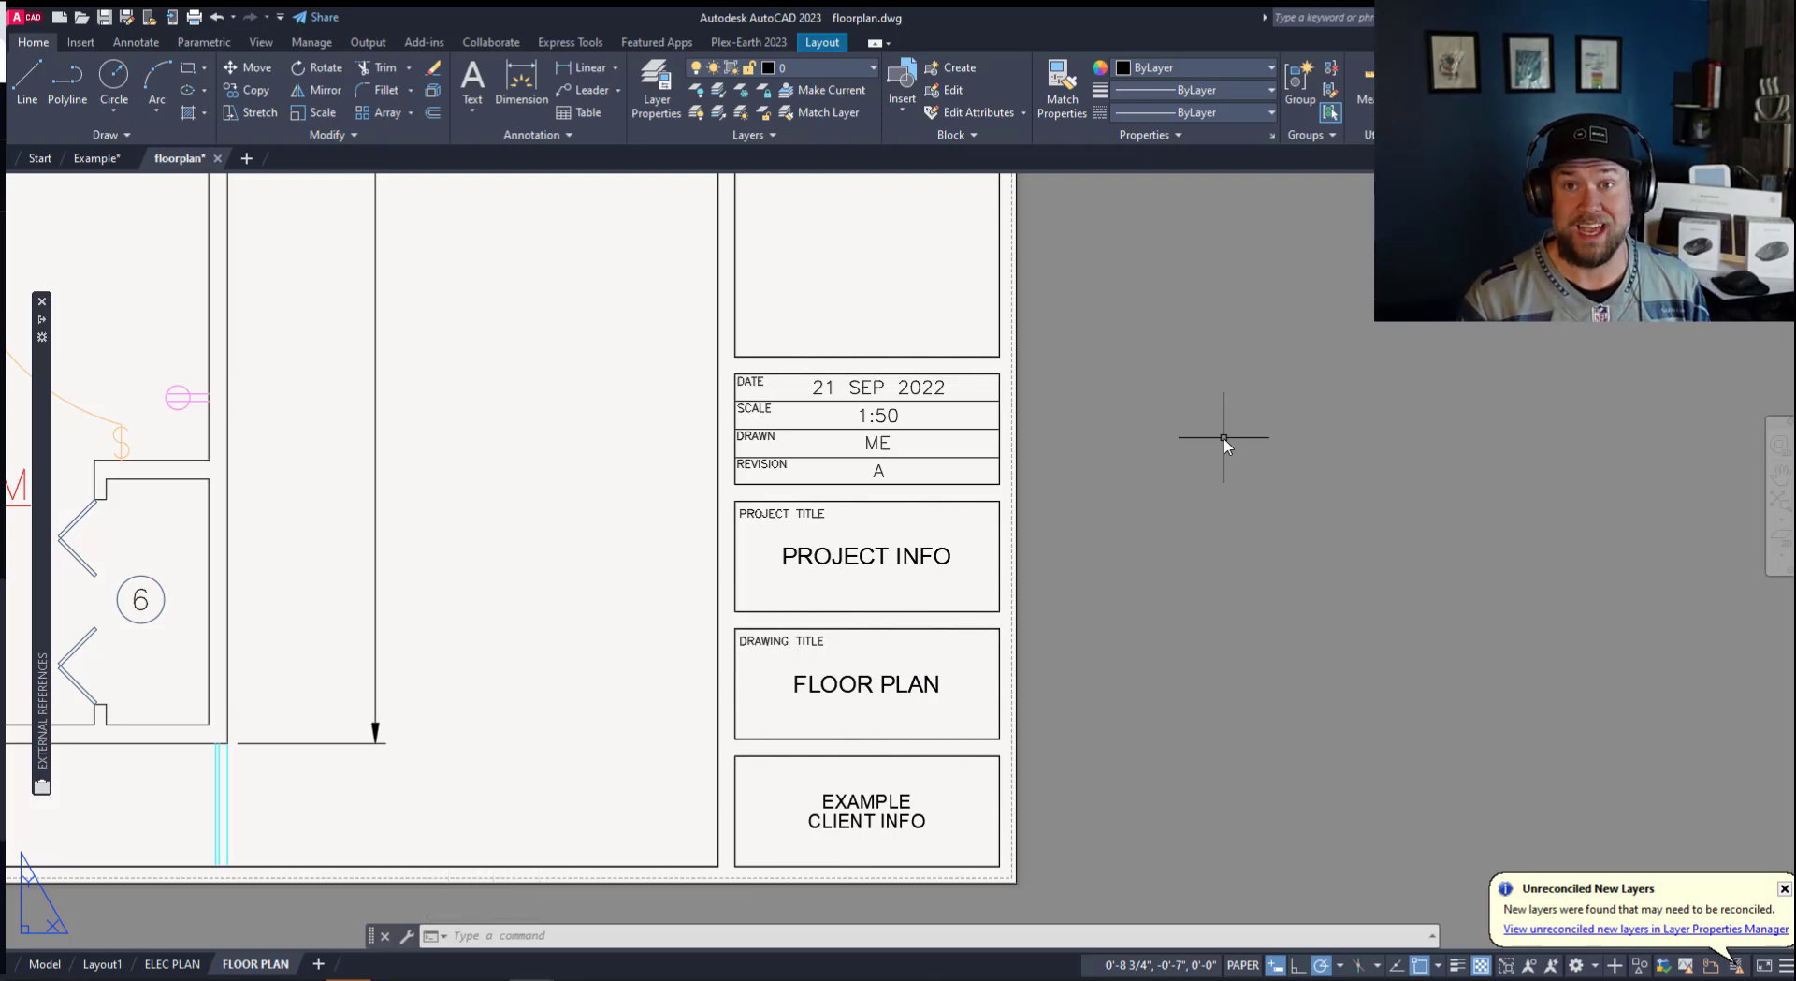
key(Escape)
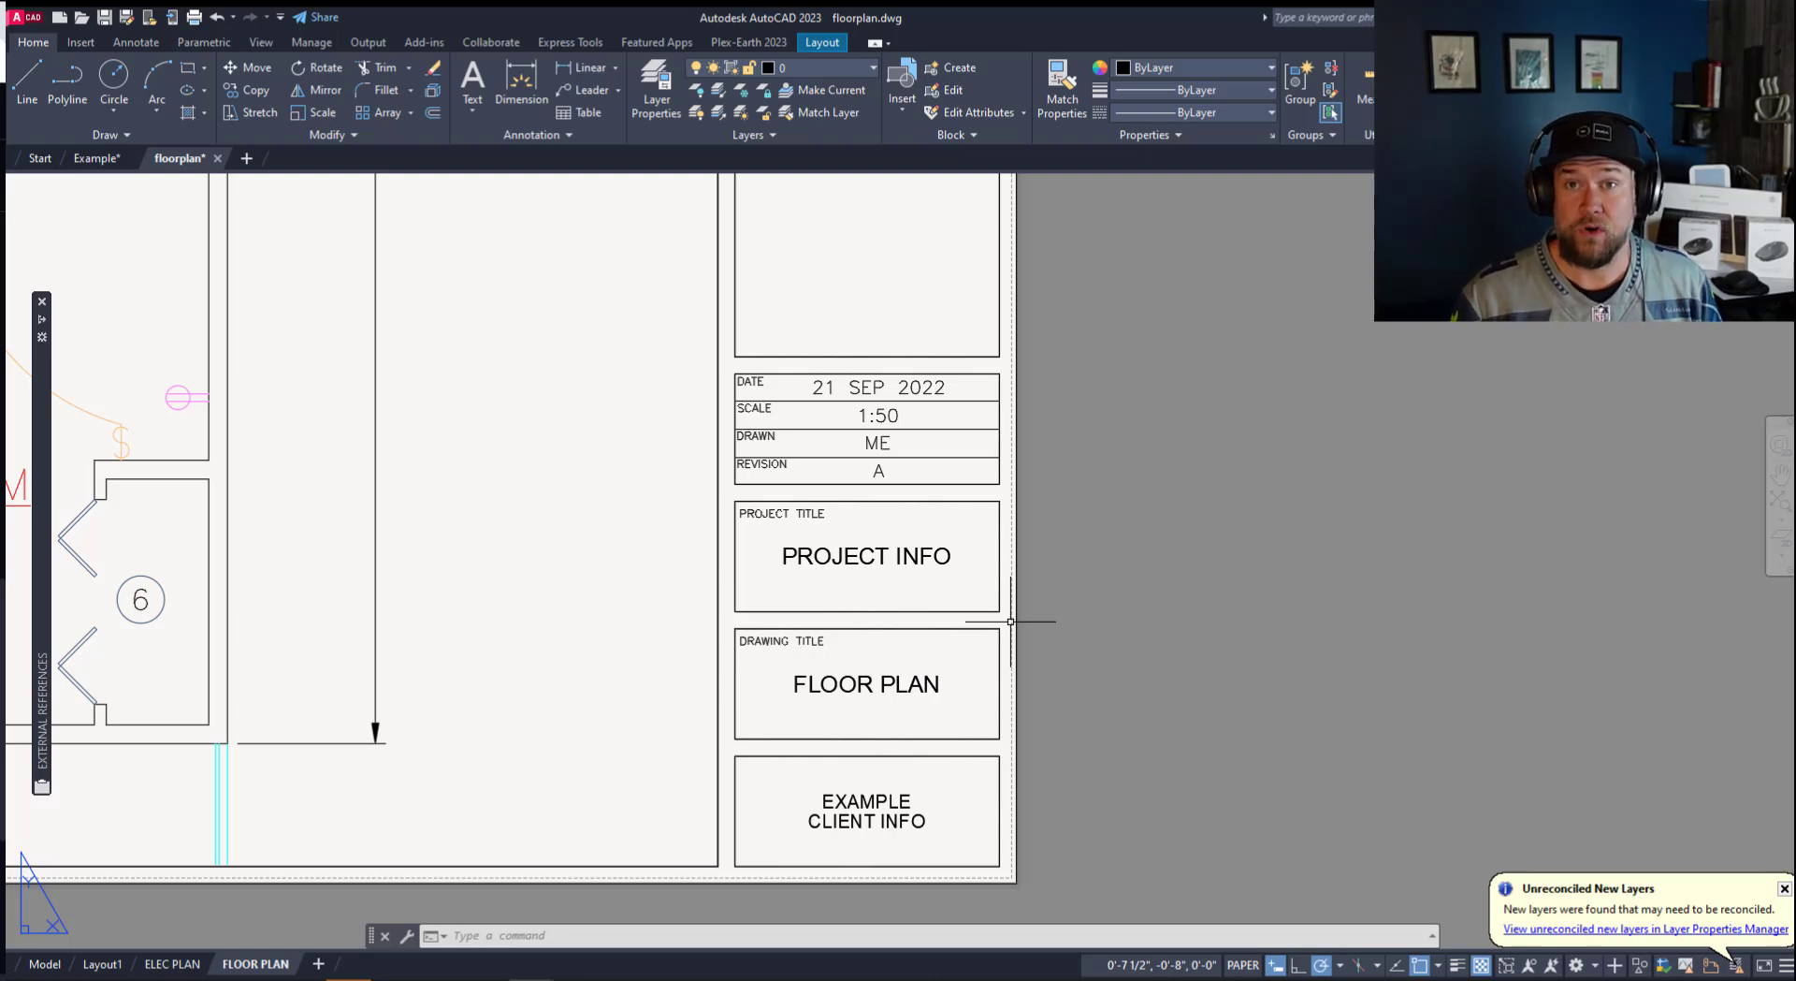
middle_drag(954, 600, 1028, 576)
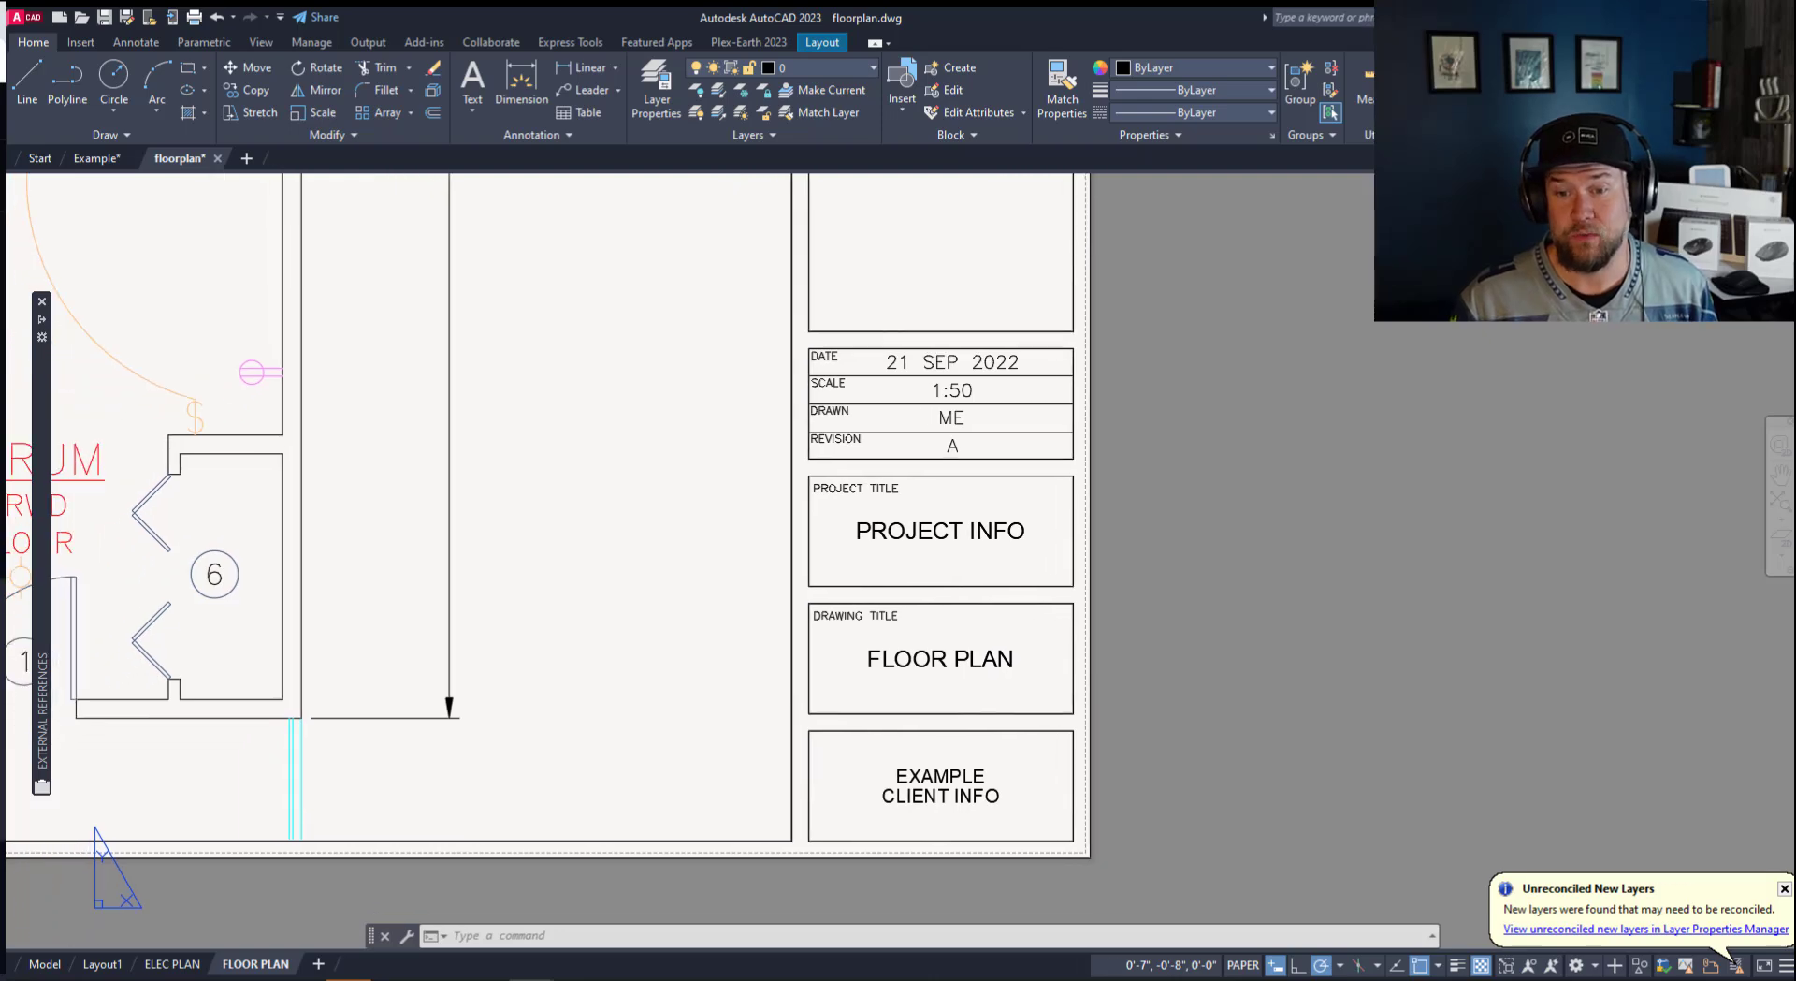
scroll(1029, 575, down, 2)
mouse_move(768, 500)
middle_down()
mouse_move(763, 559)
mouse_move(811, 636)
middle_up()
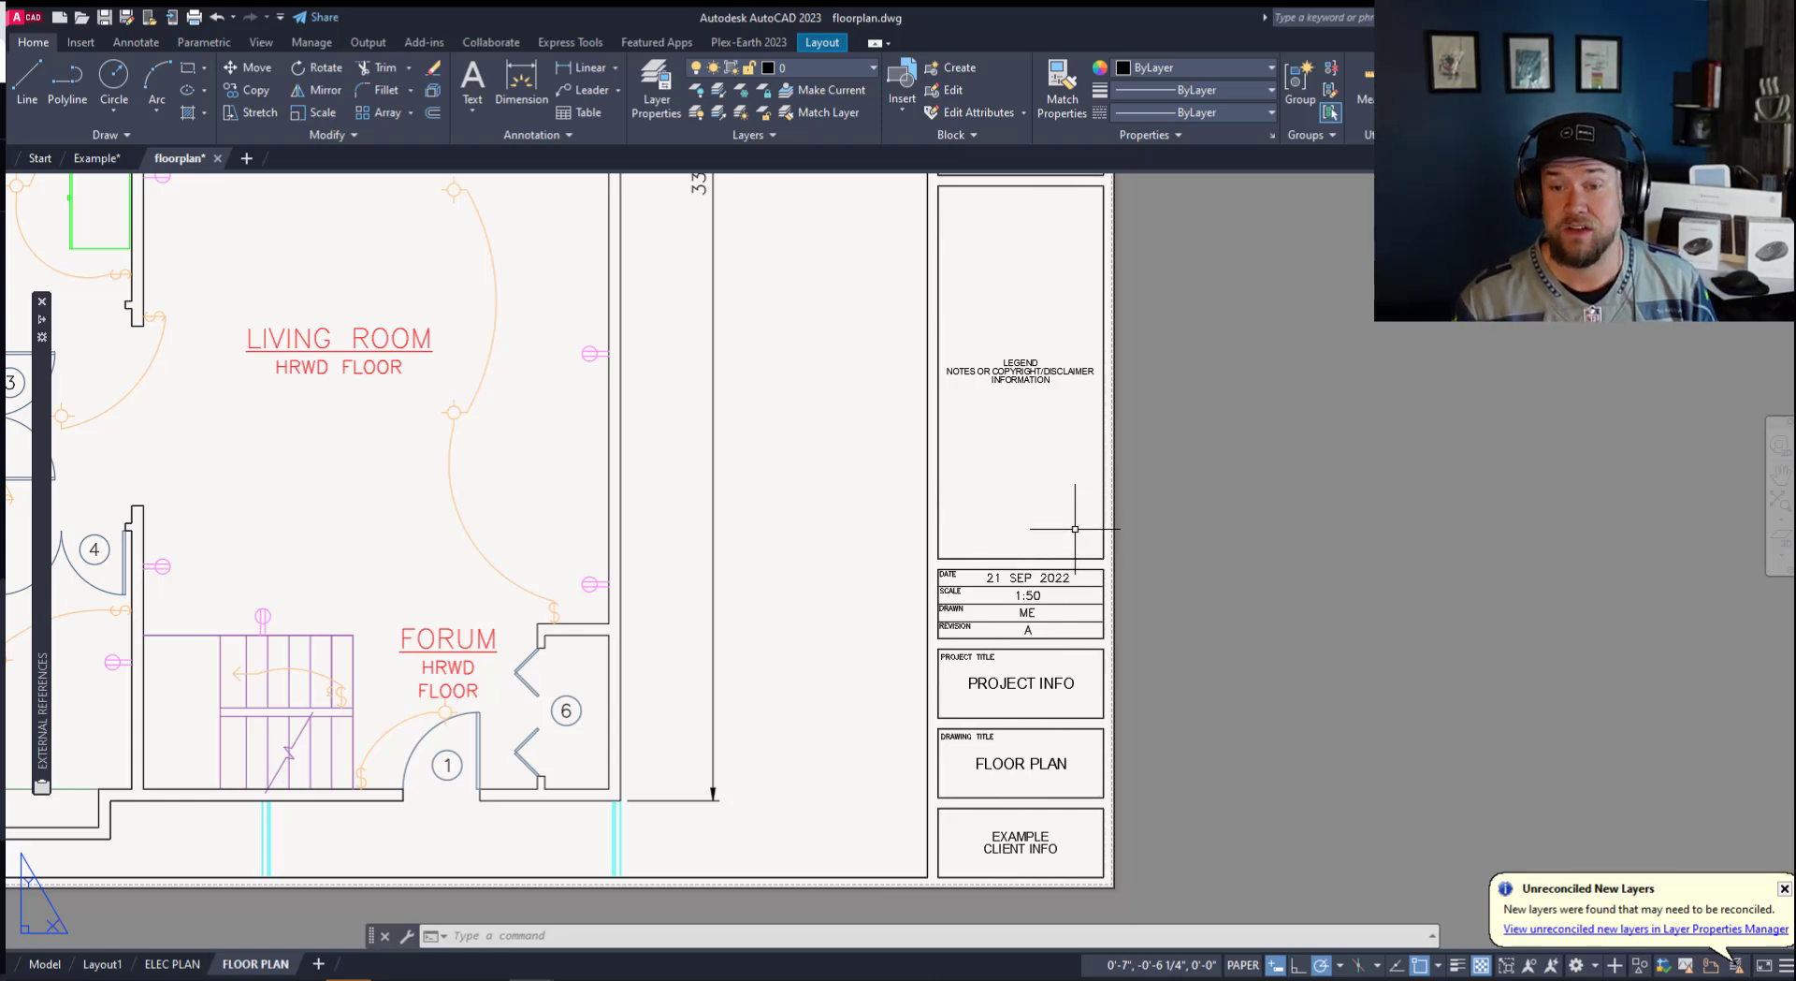
middle_drag(1076, 529, 1091, 646)
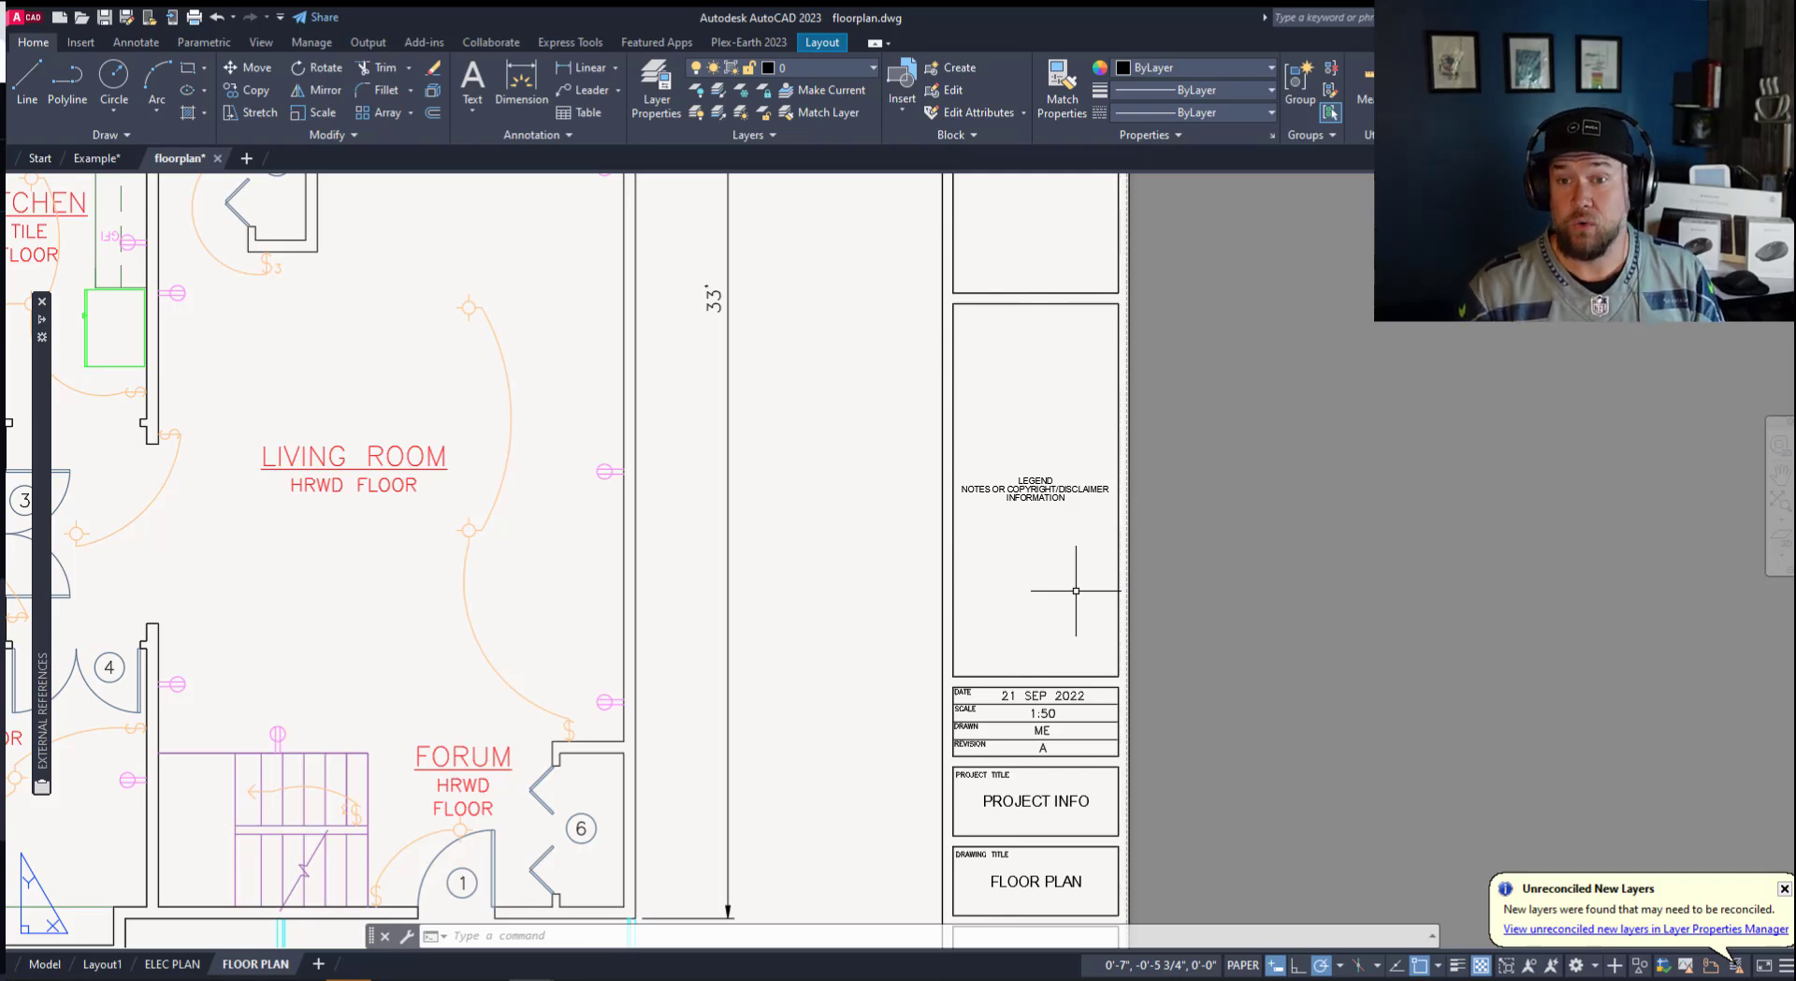
key(Escape)
key(Escape)
key(Escape)
scroll(1029, 505, down, 5)
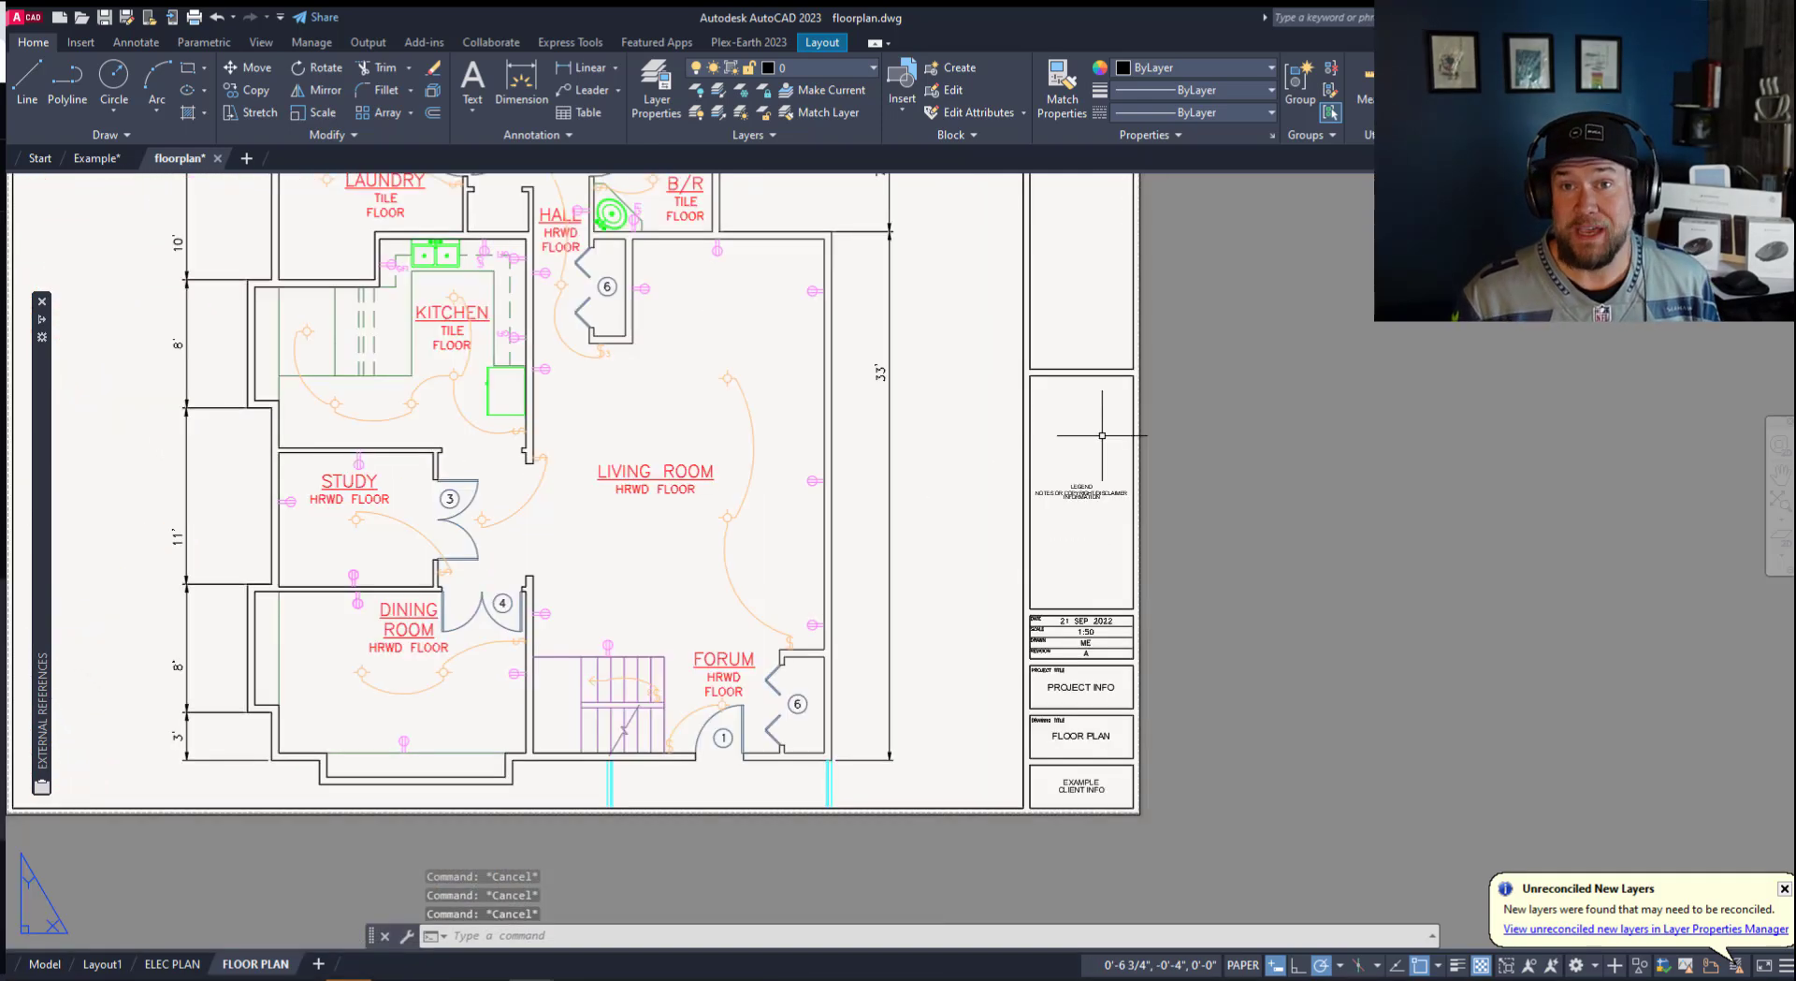
middle_drag(1102, 482, 1127, 574)
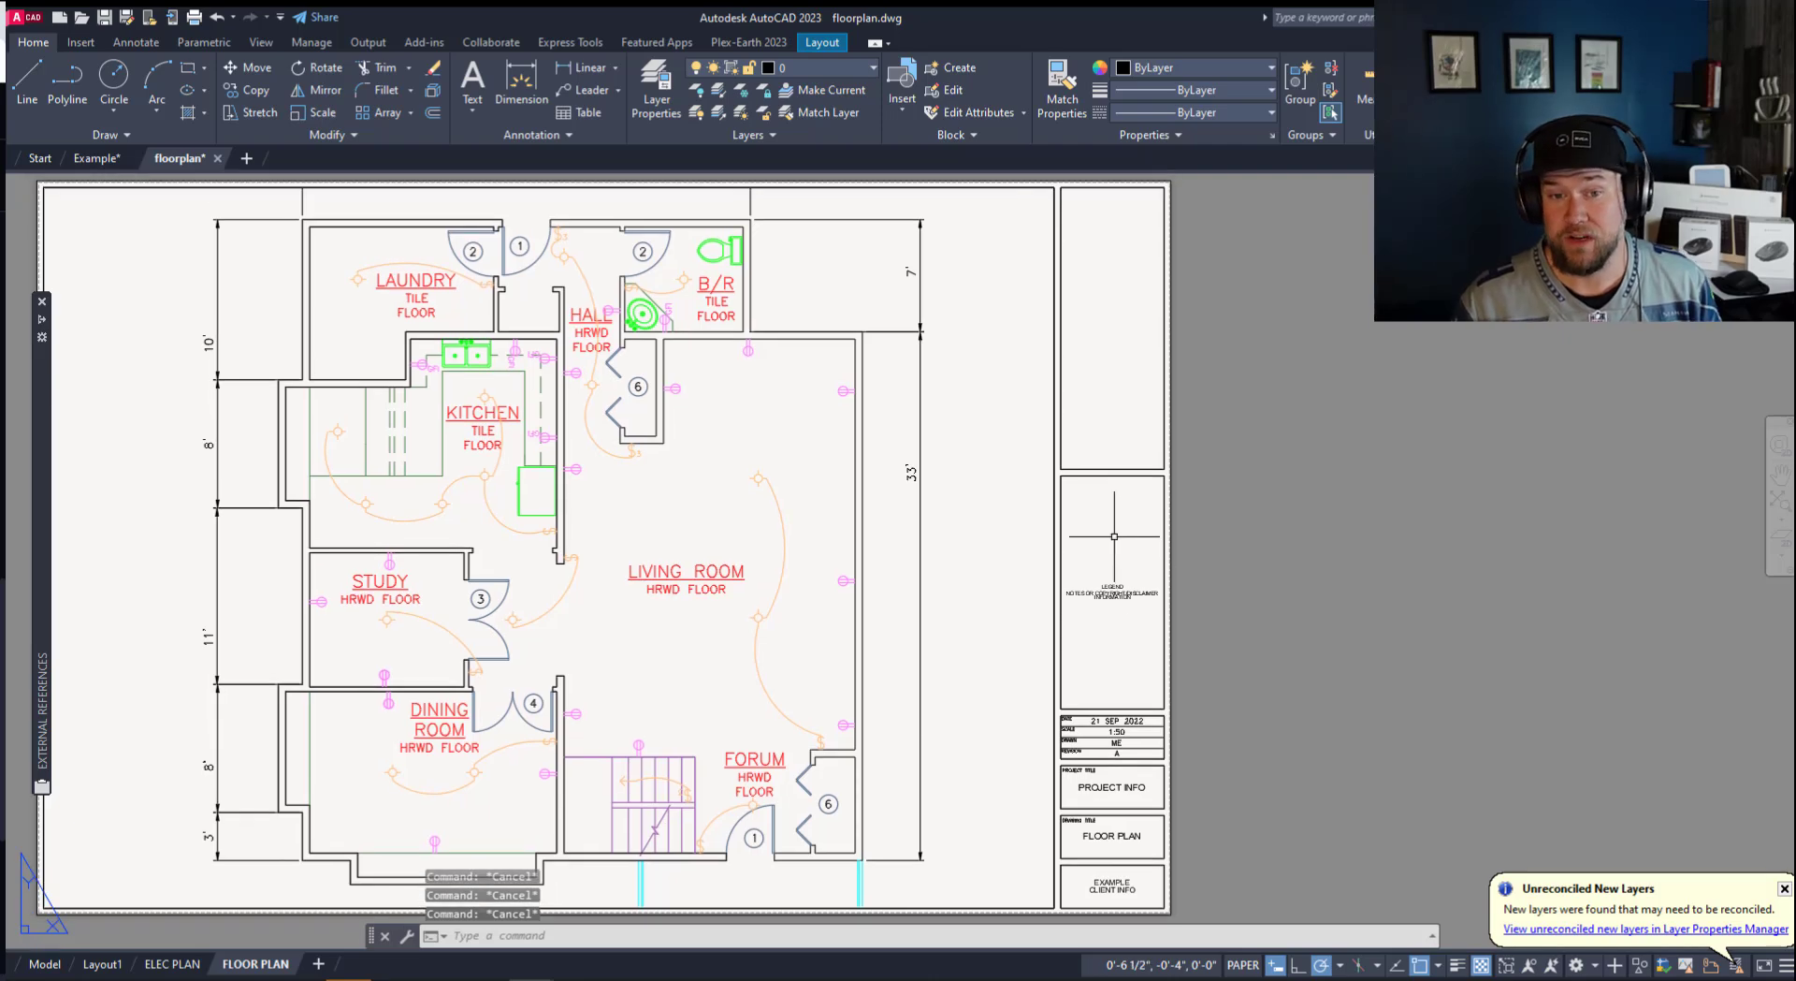
middle_drag(1009, 552, 1019, 448)
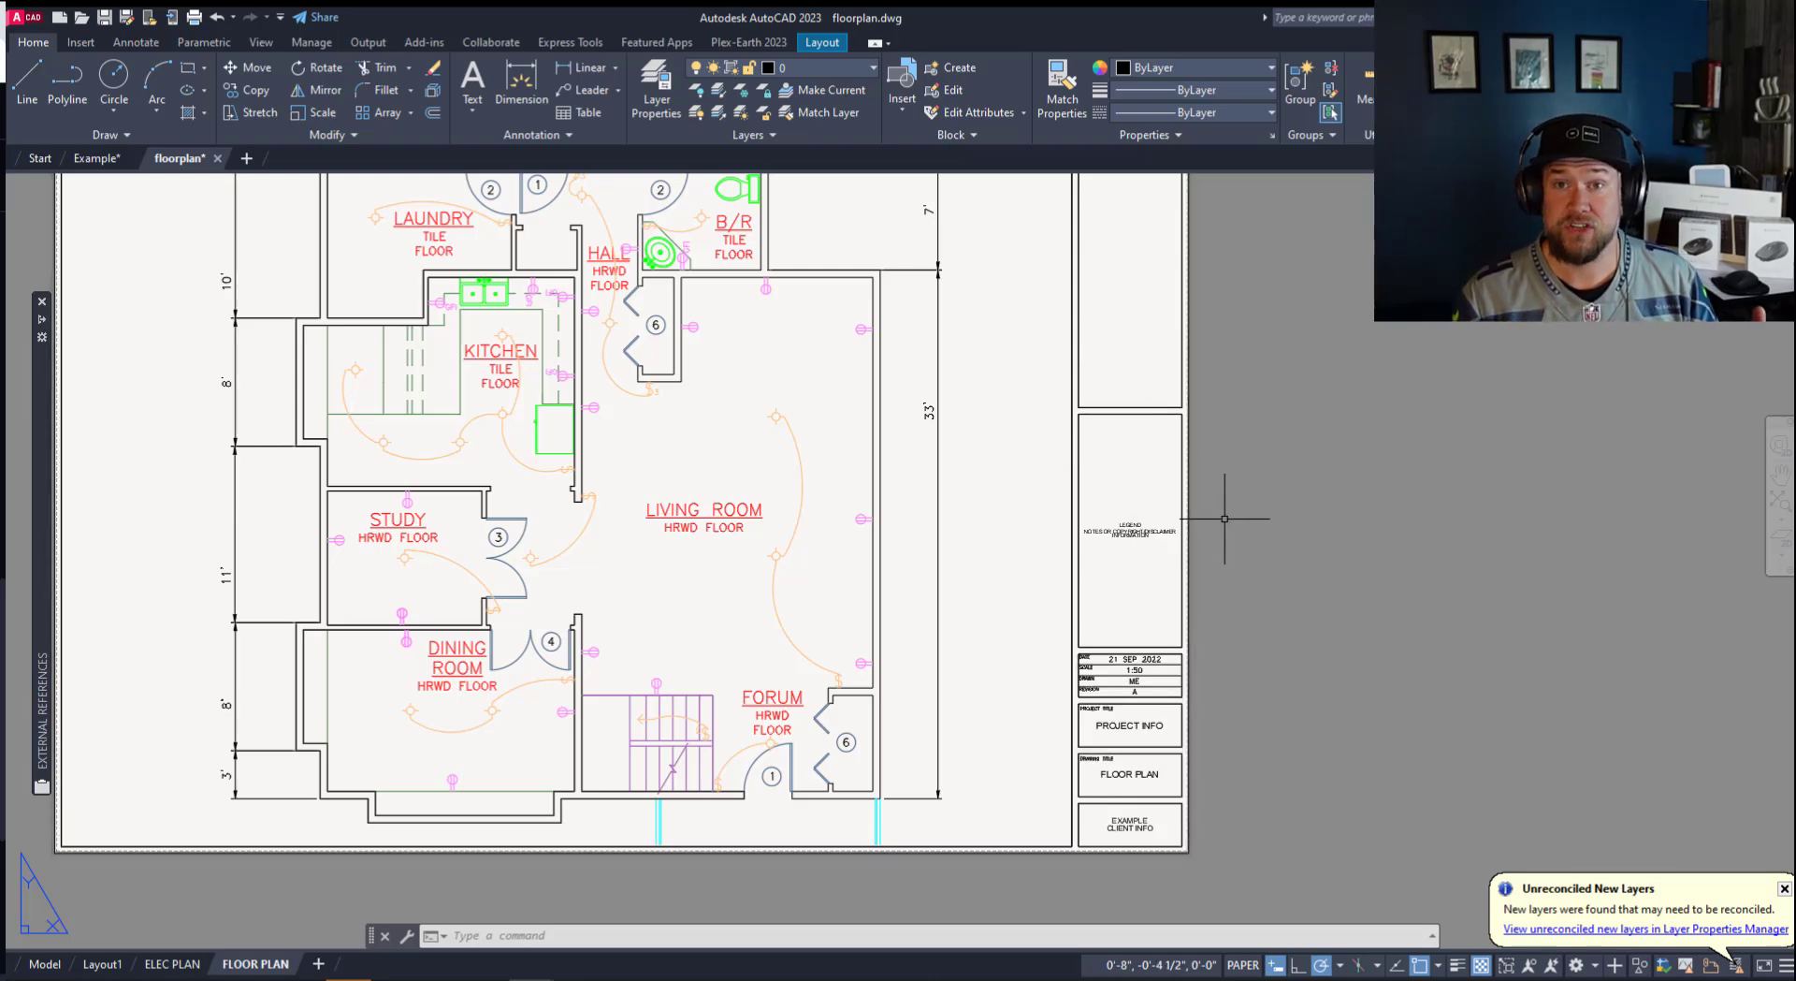
click(1305, 491)
click(1395, 549)
middle_drag(1349, 547, 1263, 561)
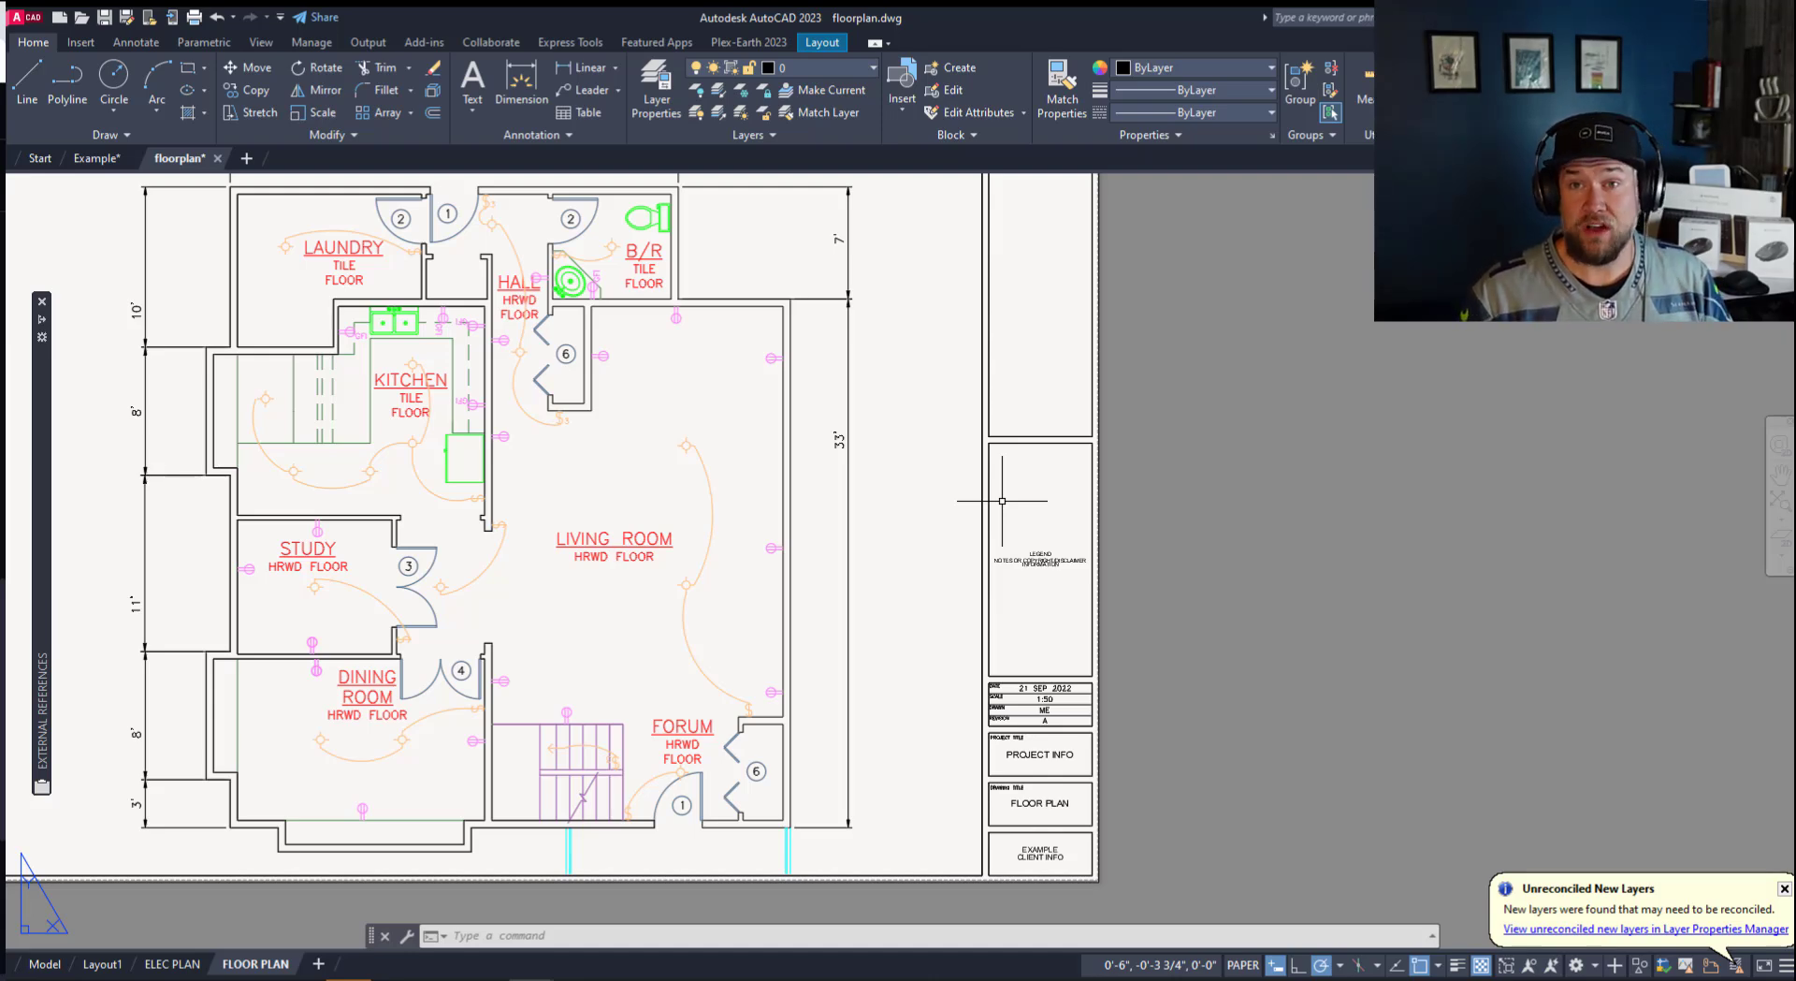
click(1269, 506)
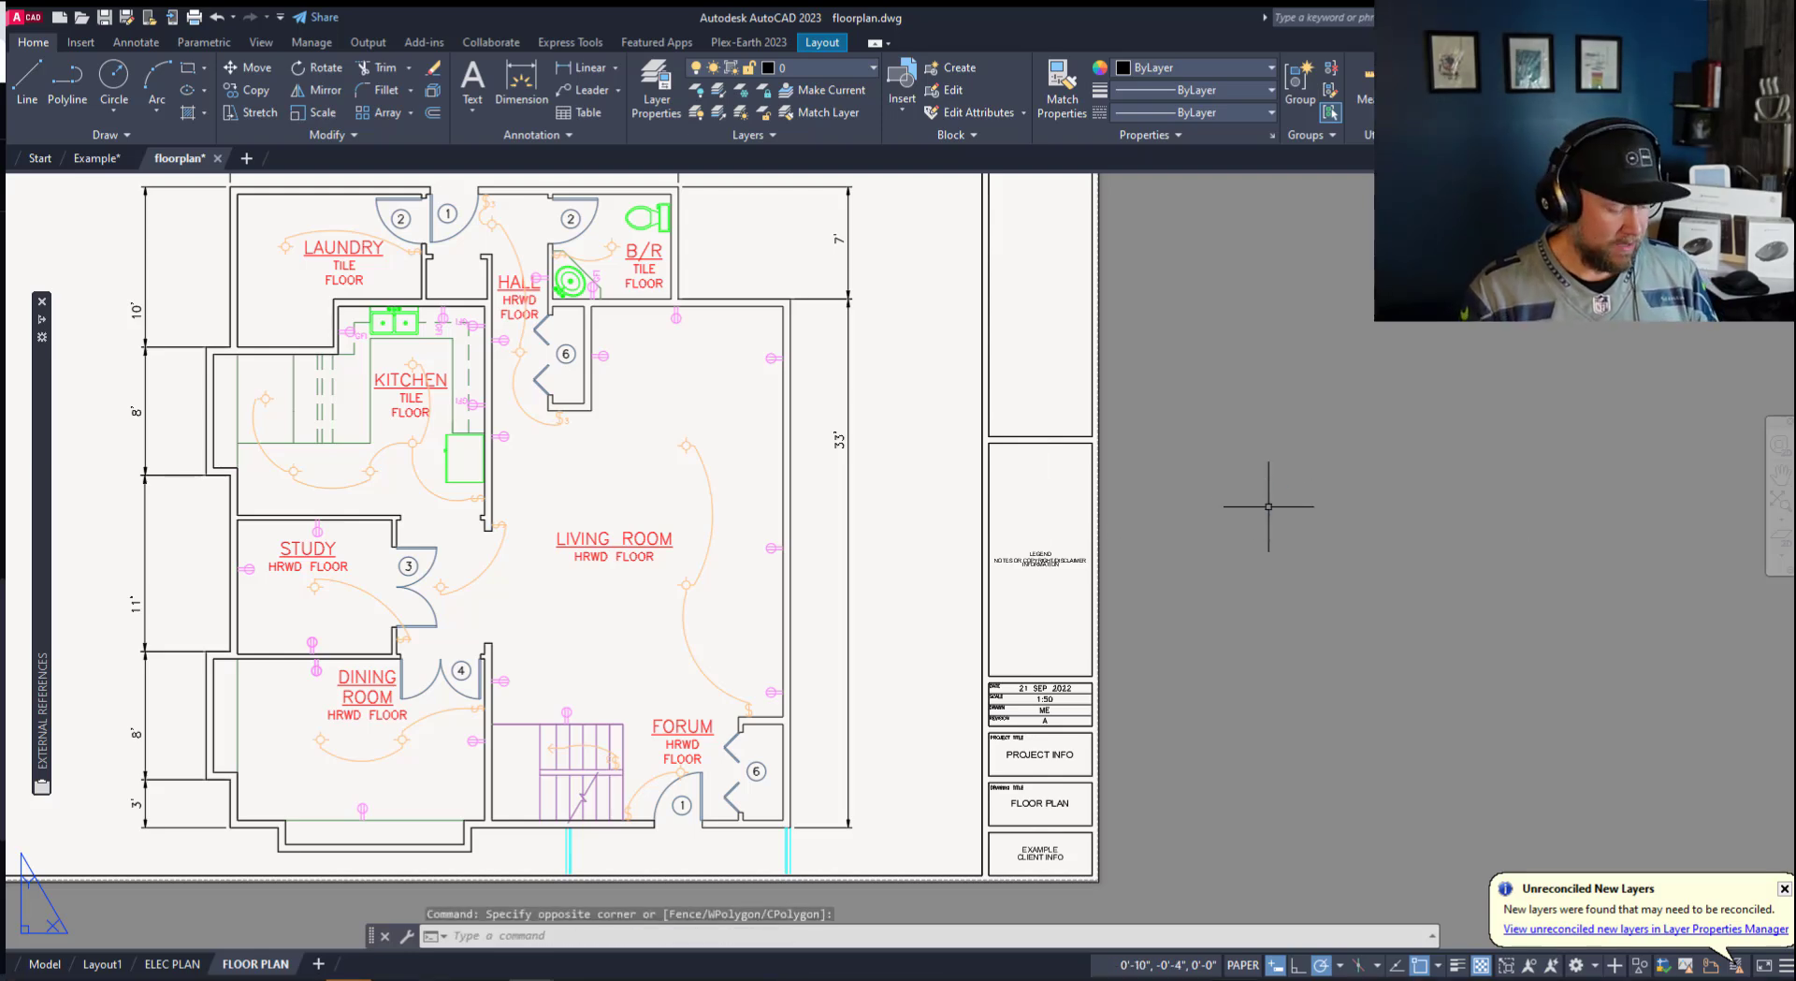
In OPTIONS' Open and Save tab, check the 10-minute autosave and the $ temporary file extension.
text(OPTIONS)
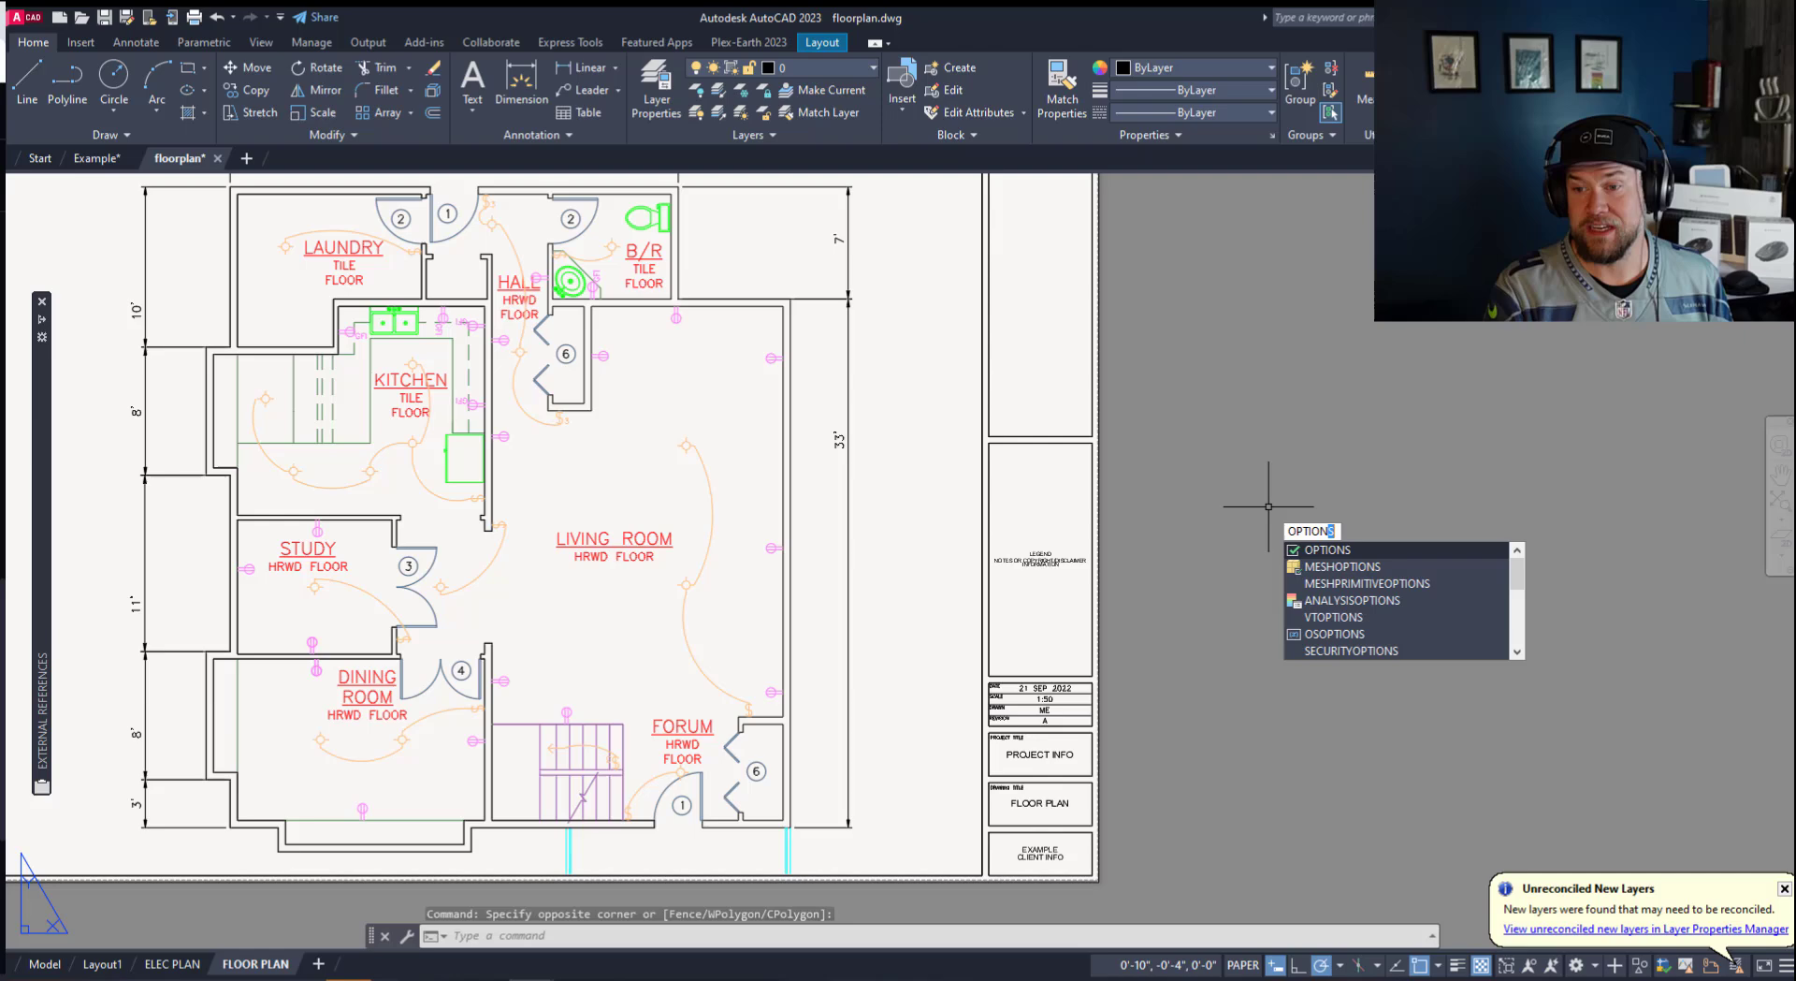
key(Return)
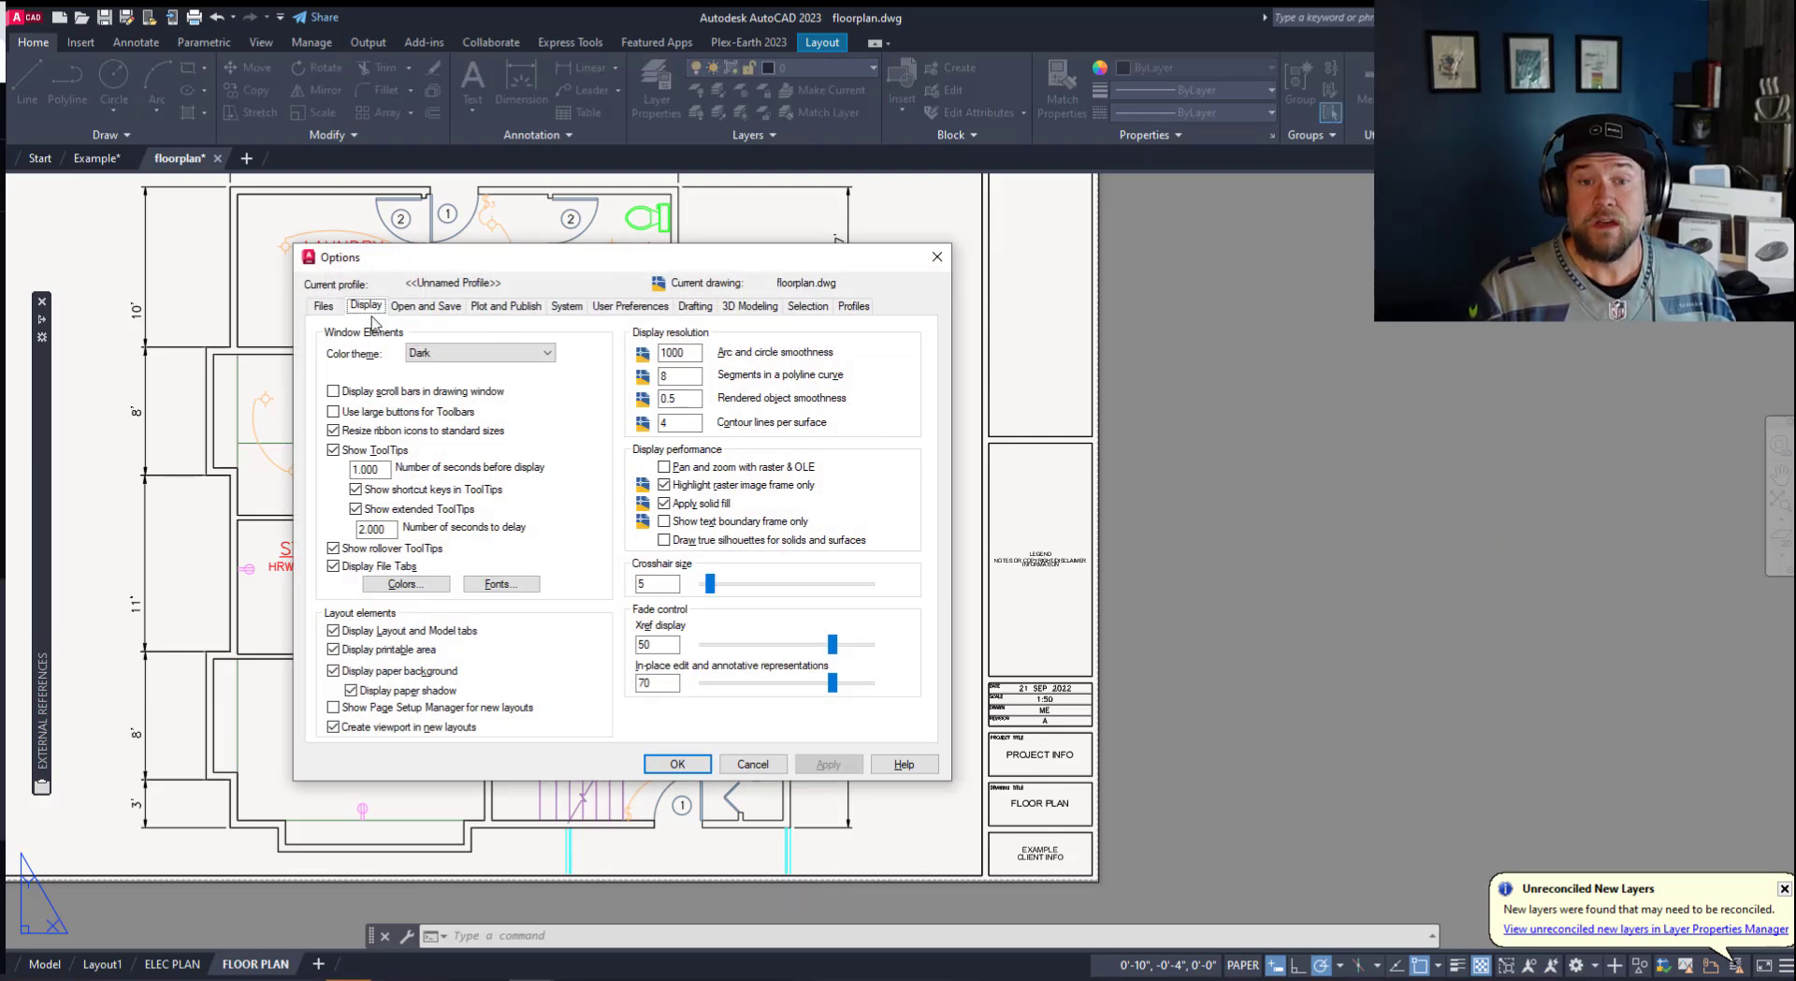
click(423, 308)
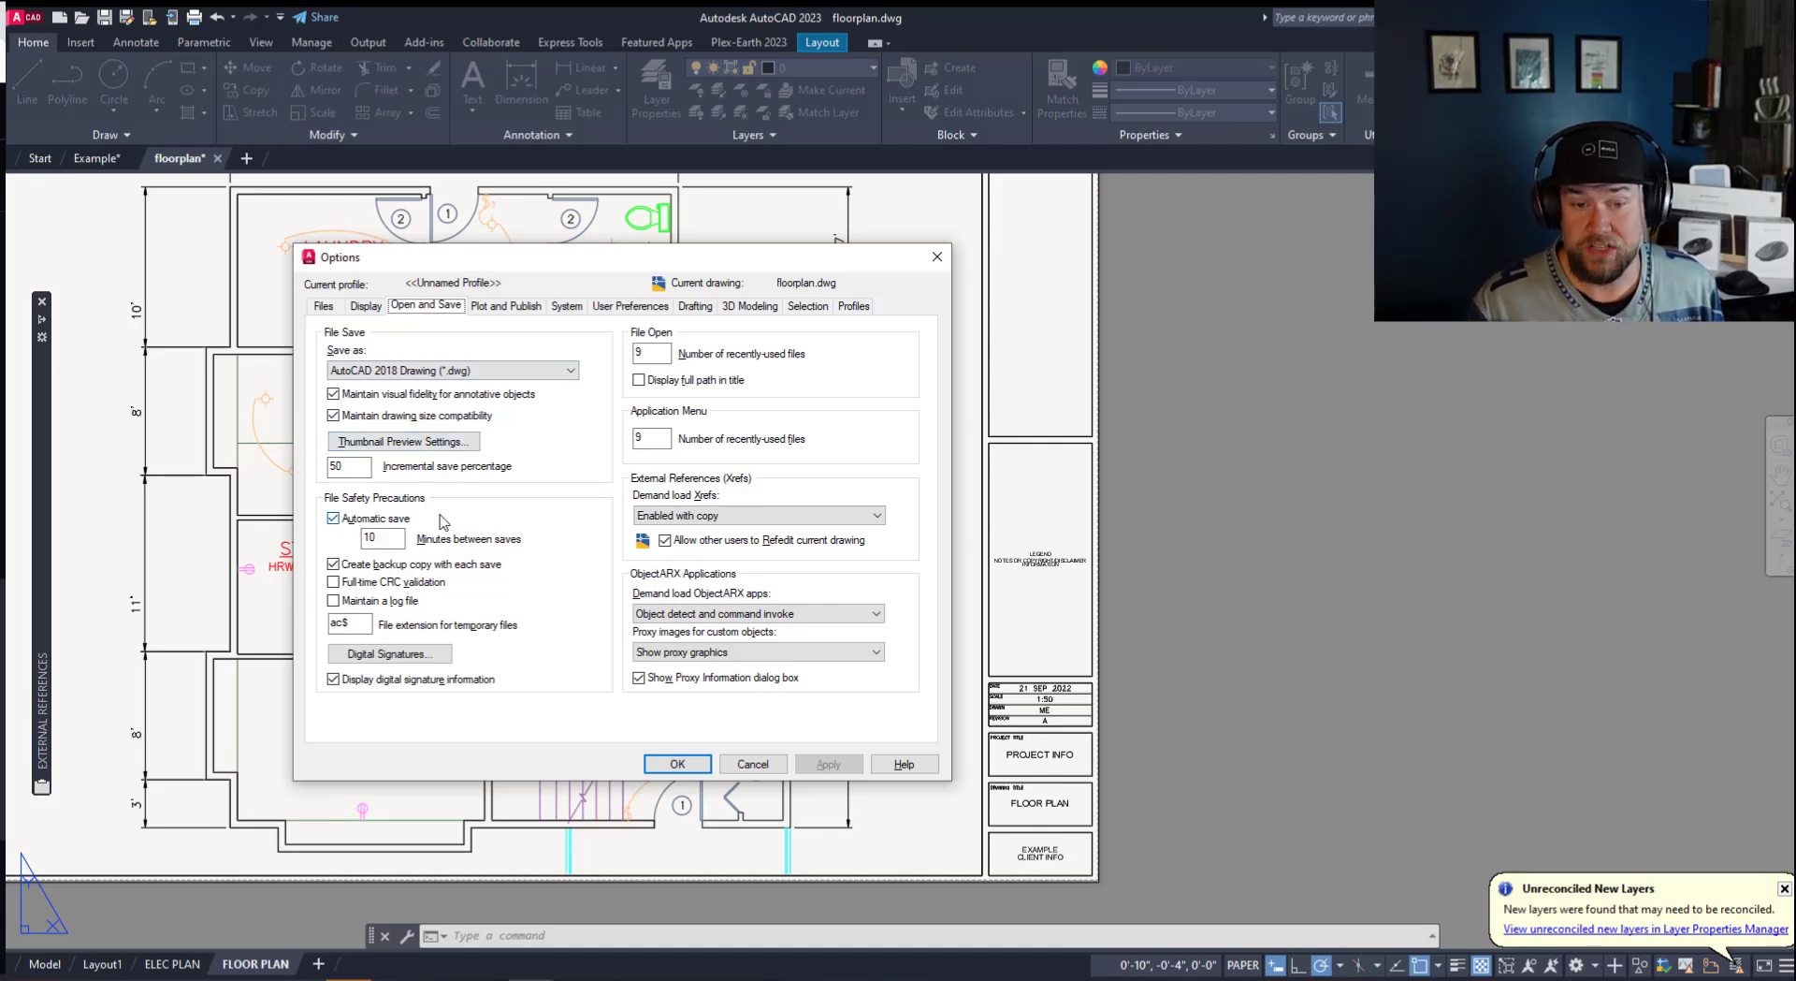
double_click(384, 537)
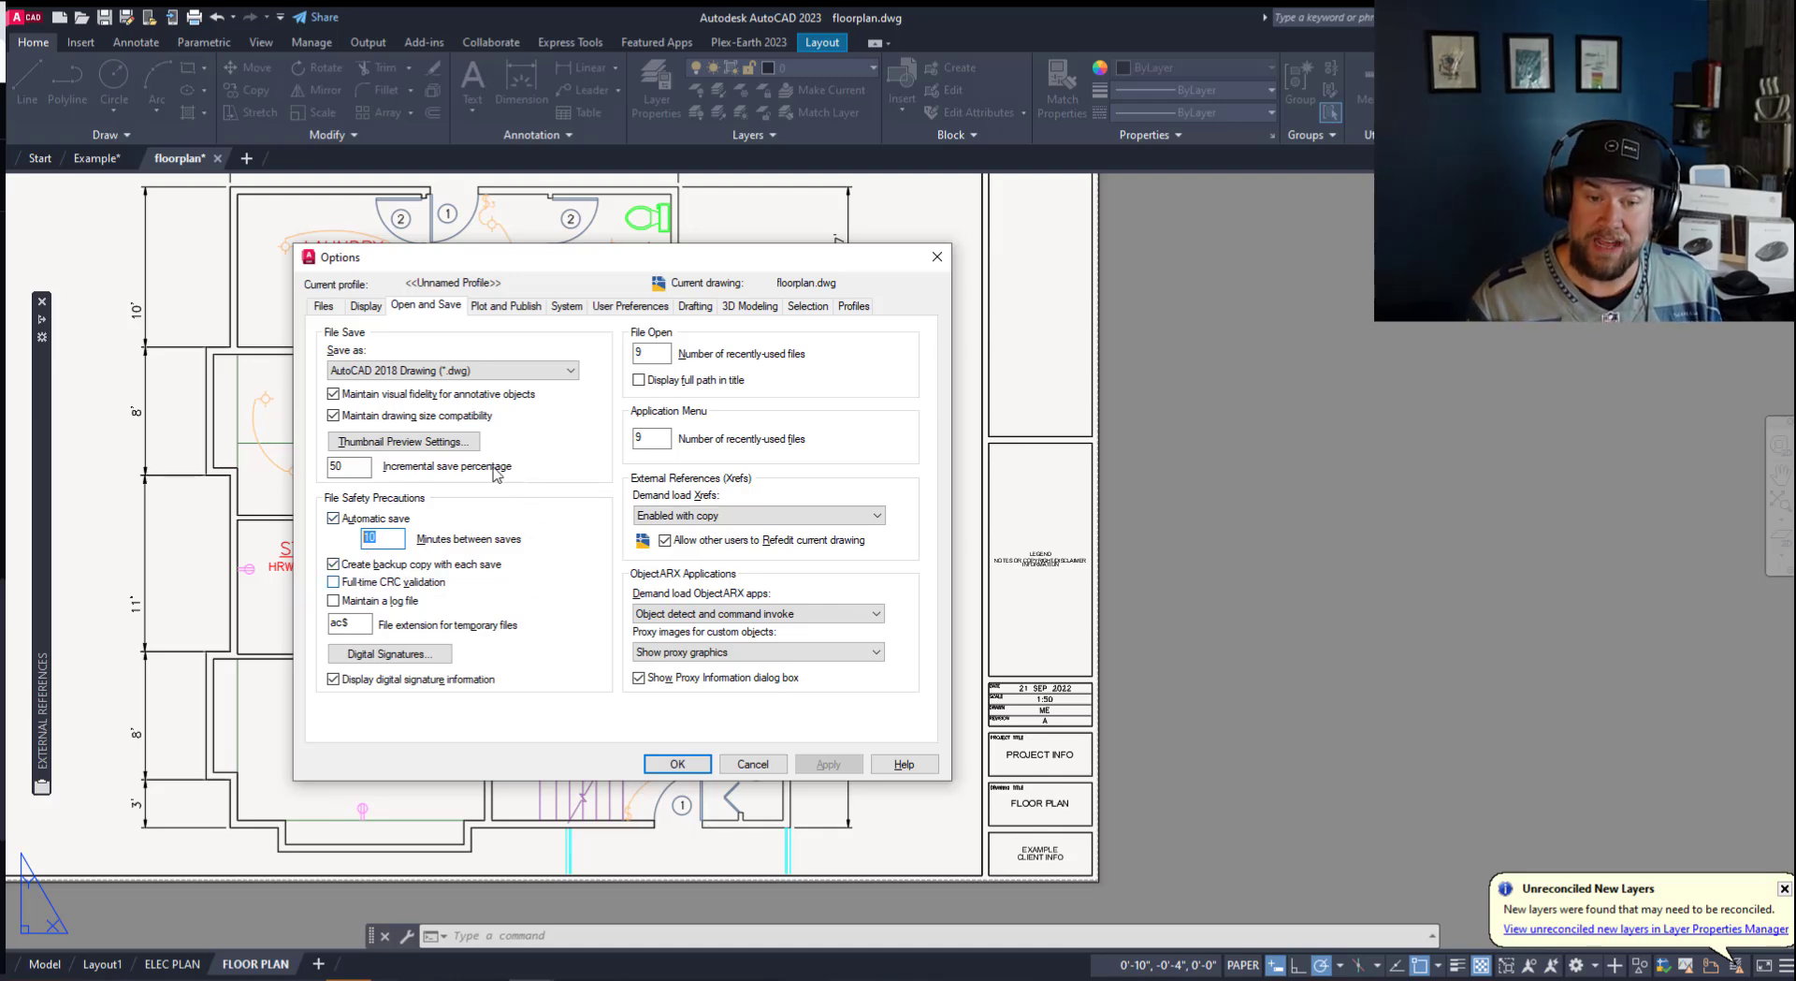
drag(356, 623, 290, 623)
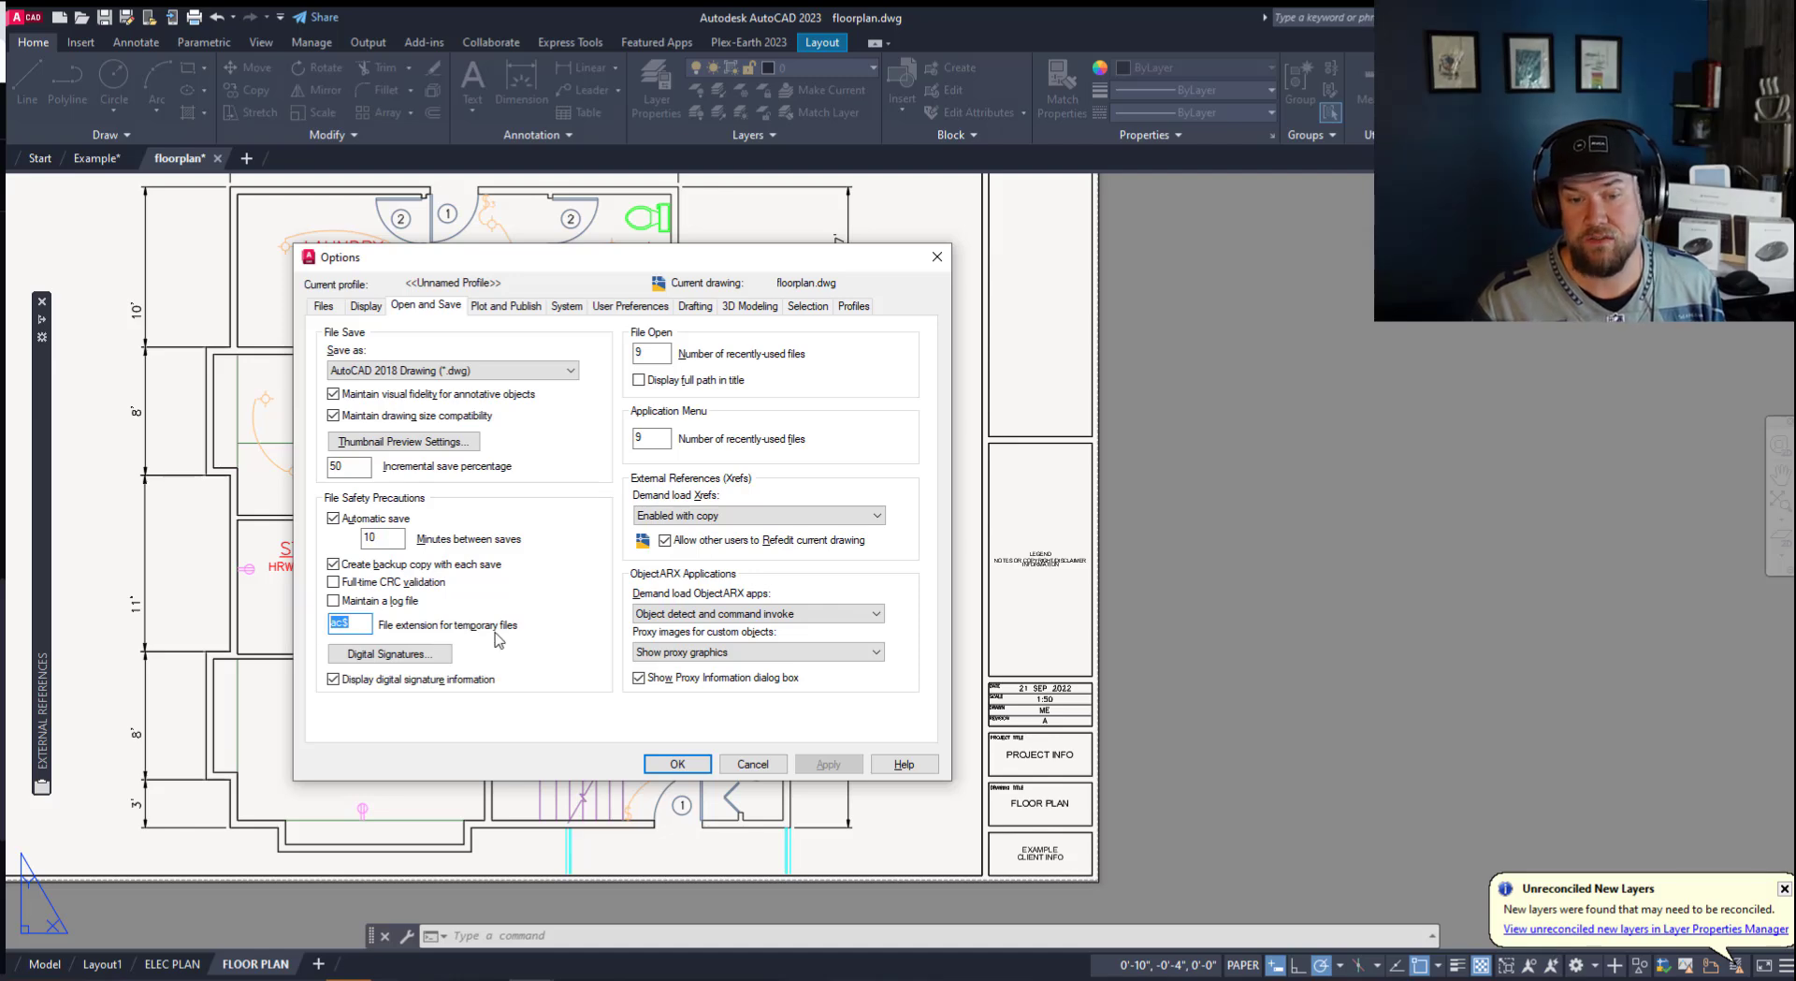
drag(353, 621, 323, 621)
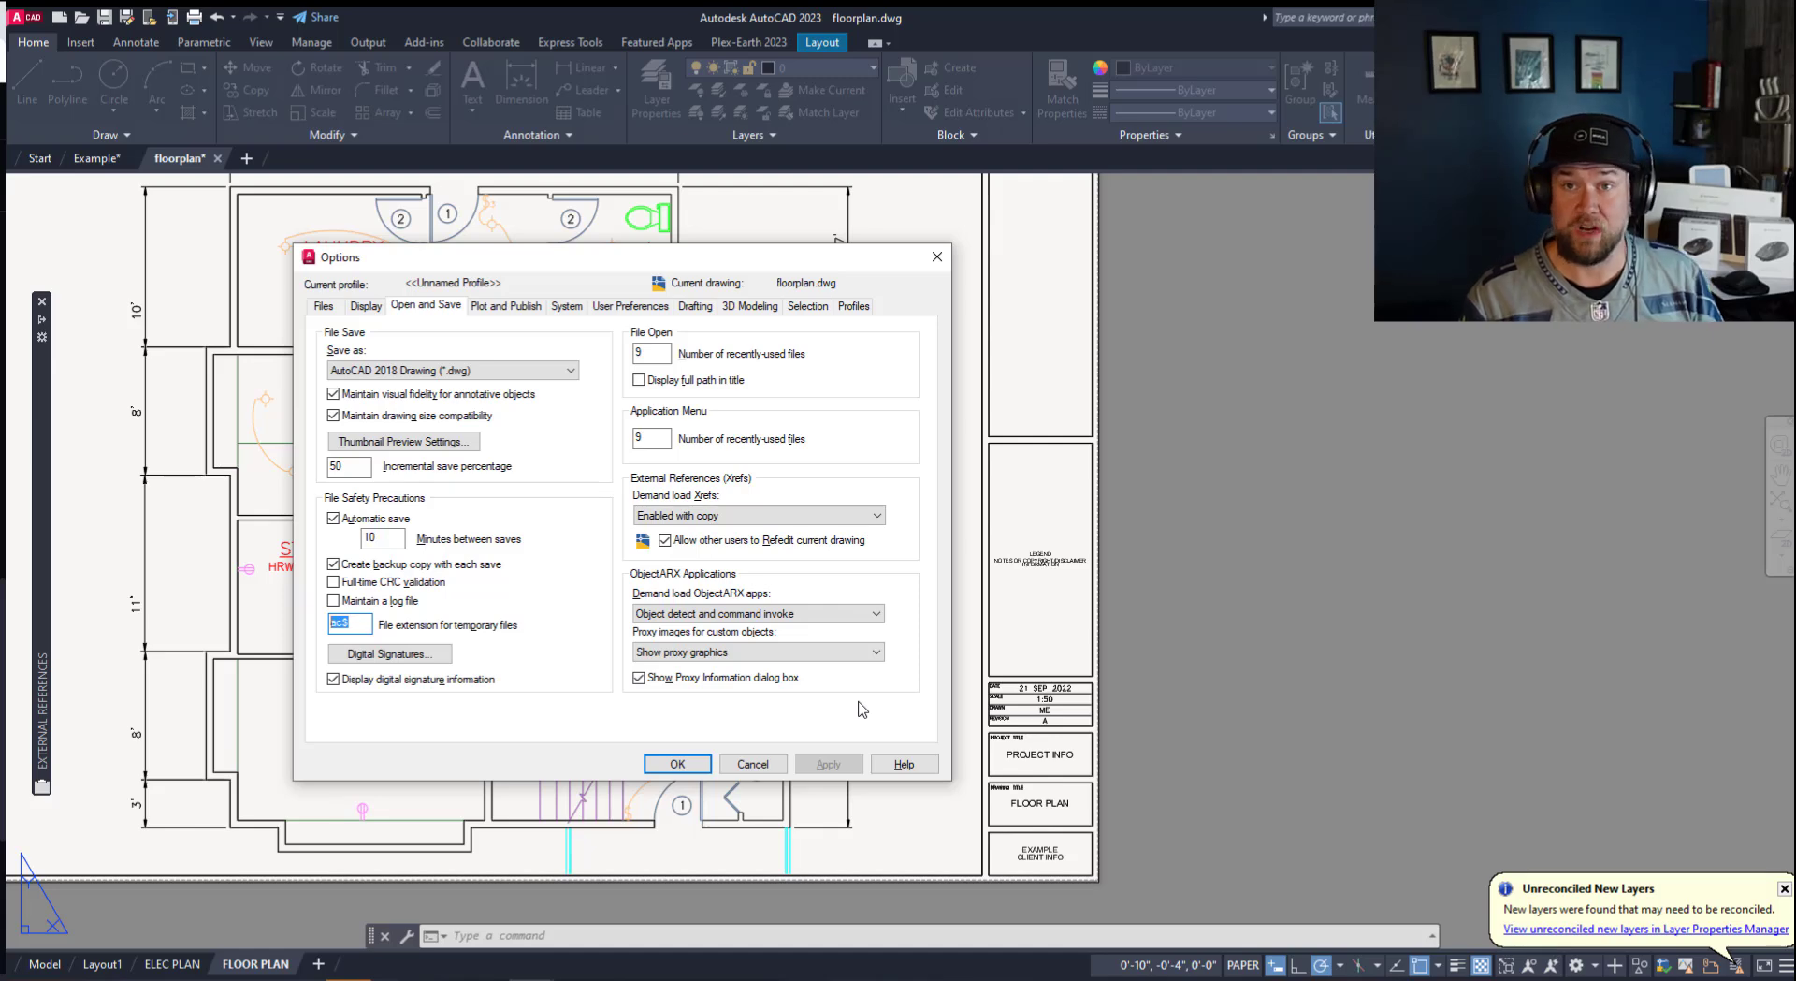